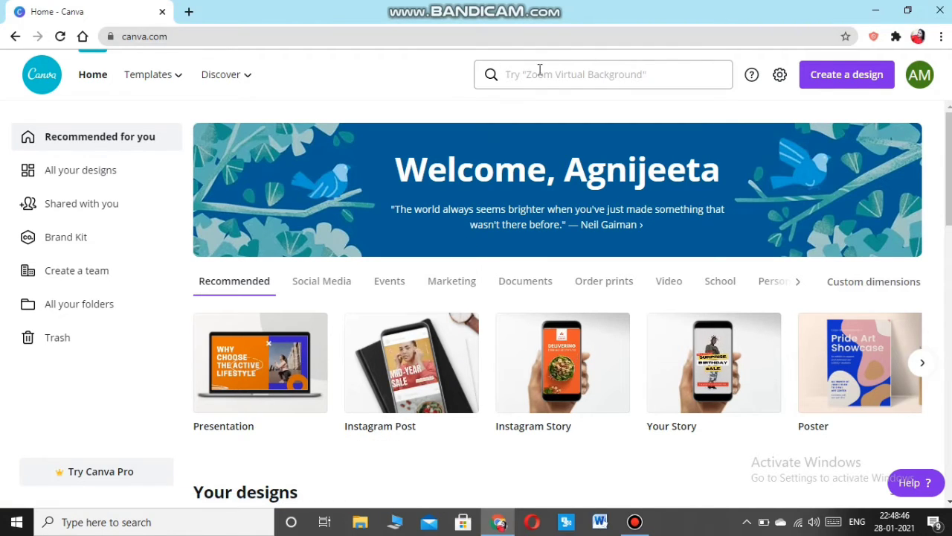
left_click(594, 69)
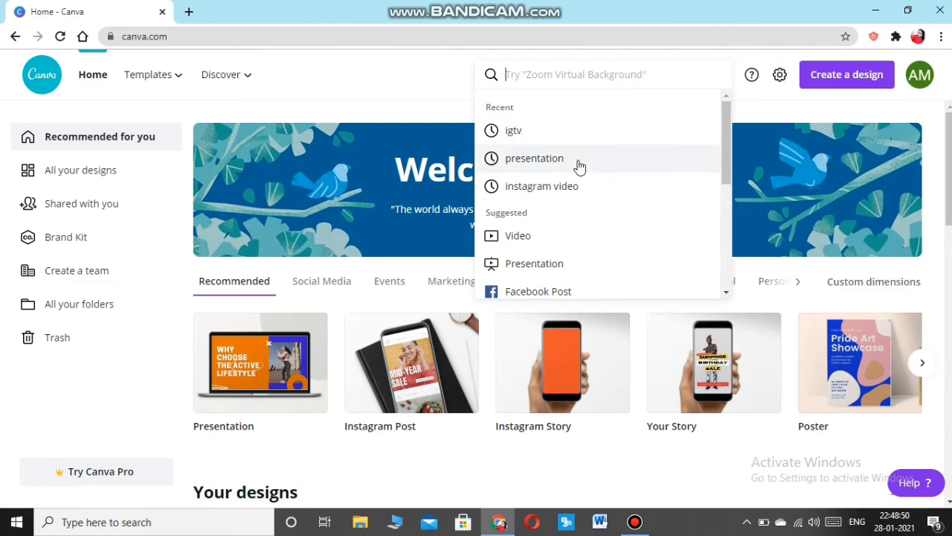
scroll(554, 208, "down", 2)
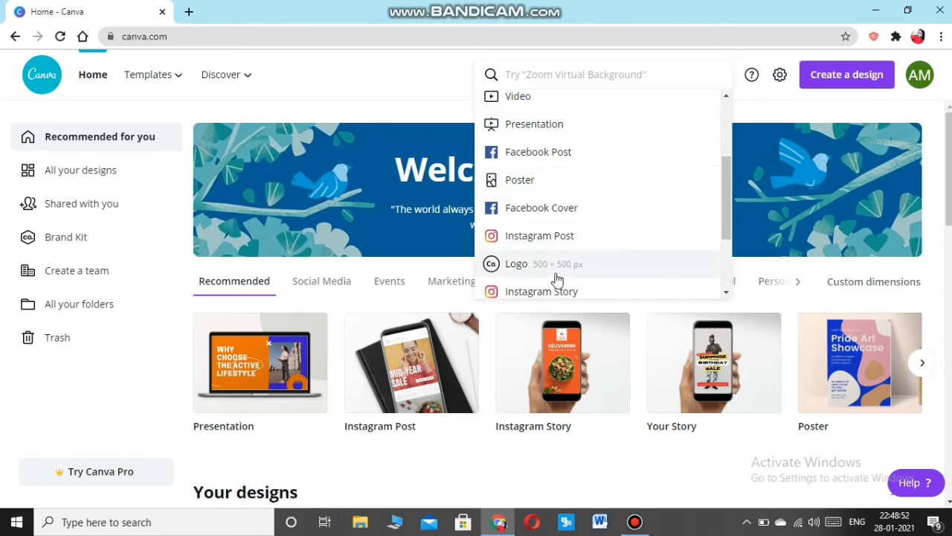
scroll(565, 257, "down", 1)
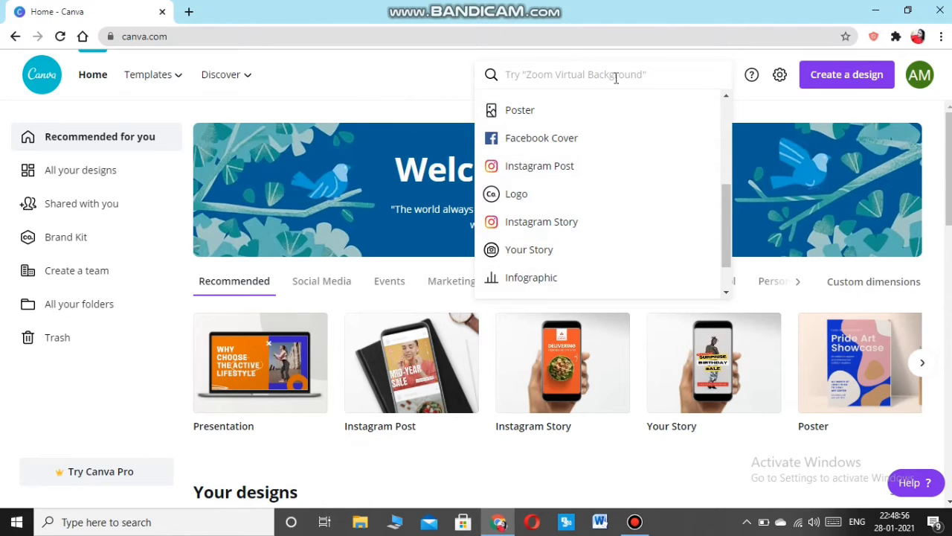
left_click(441, 439)
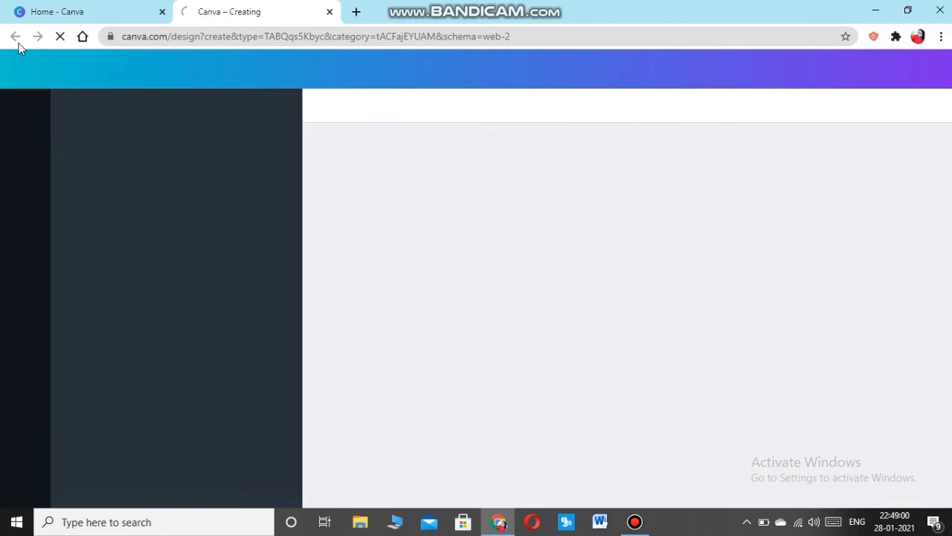
left_click(64, 13)
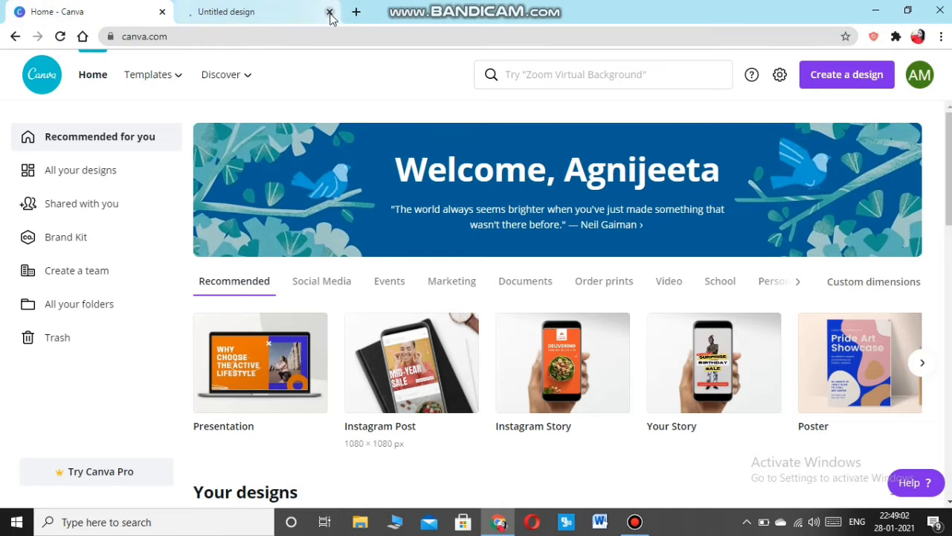
left_click(330, 13)
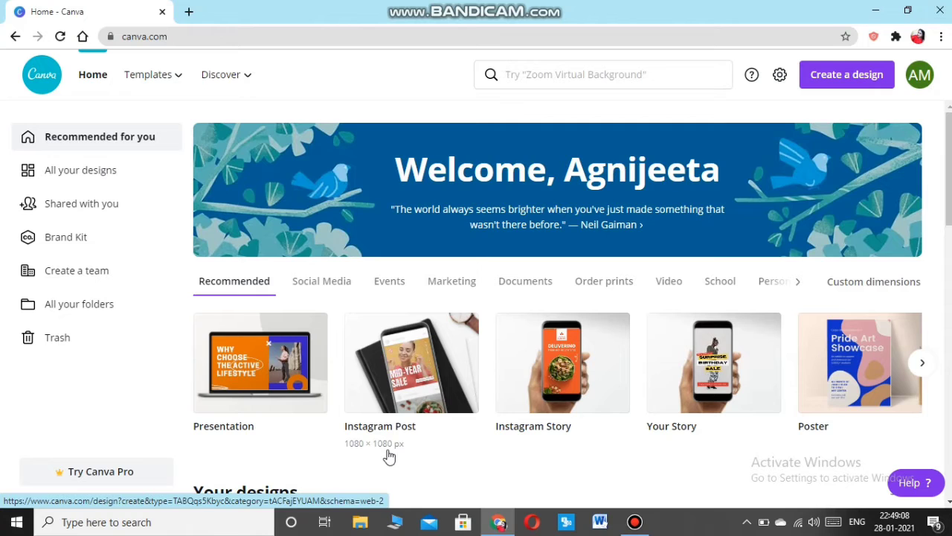
- Create a blank 1080 × 1080 px Instagram Post design and look through the suggested templates
left_click(462, 381)
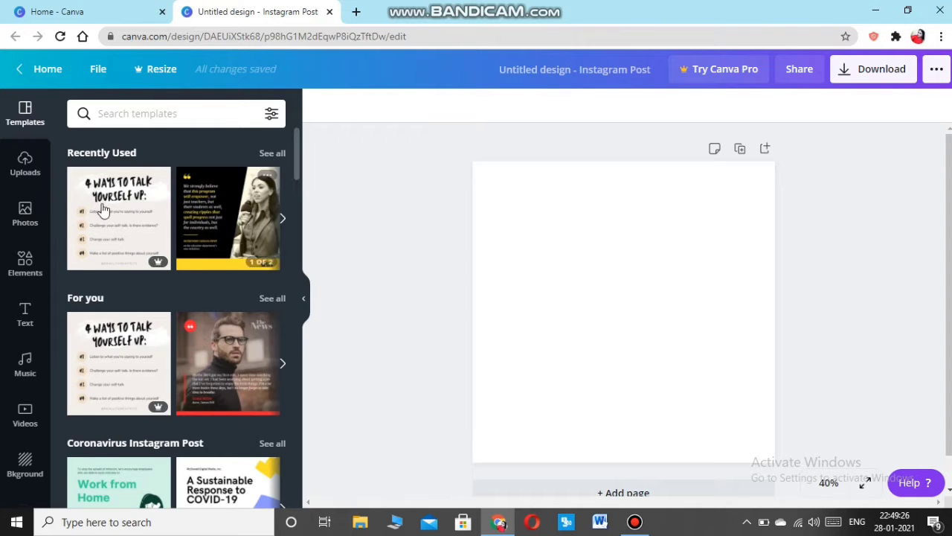
scroll(162, 374, "down", 6)
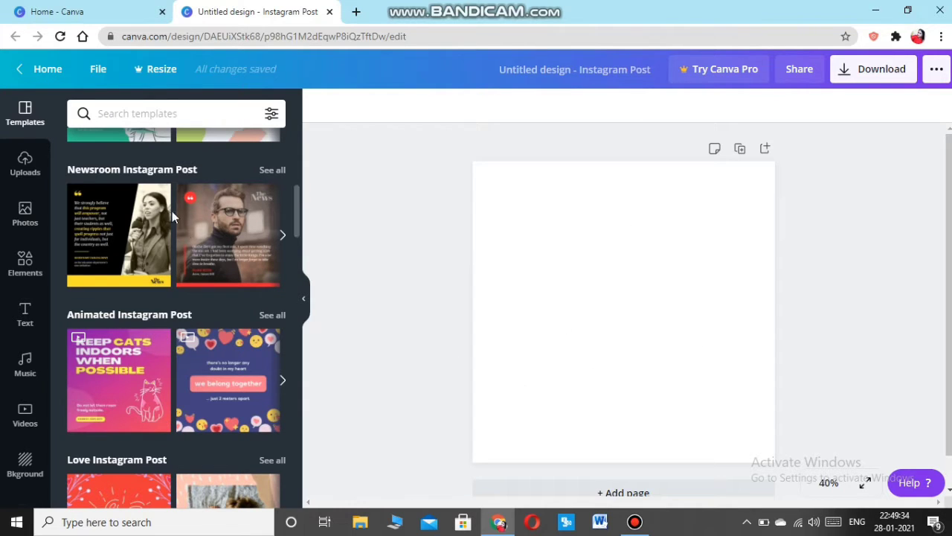
- Try turquoise, coral and black on the blank page, and settle on #b0a682 as the background colour
left_click(588, 277)
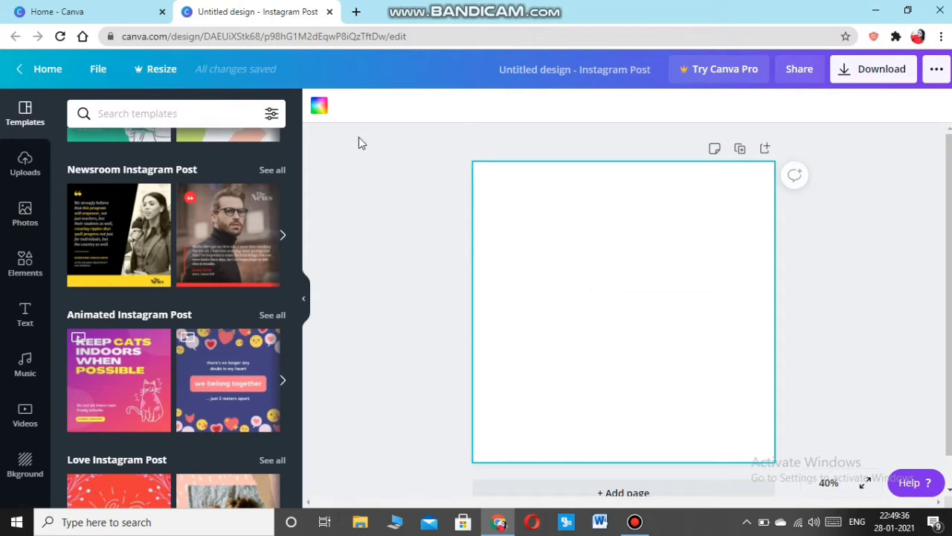
left_click(319, 108)
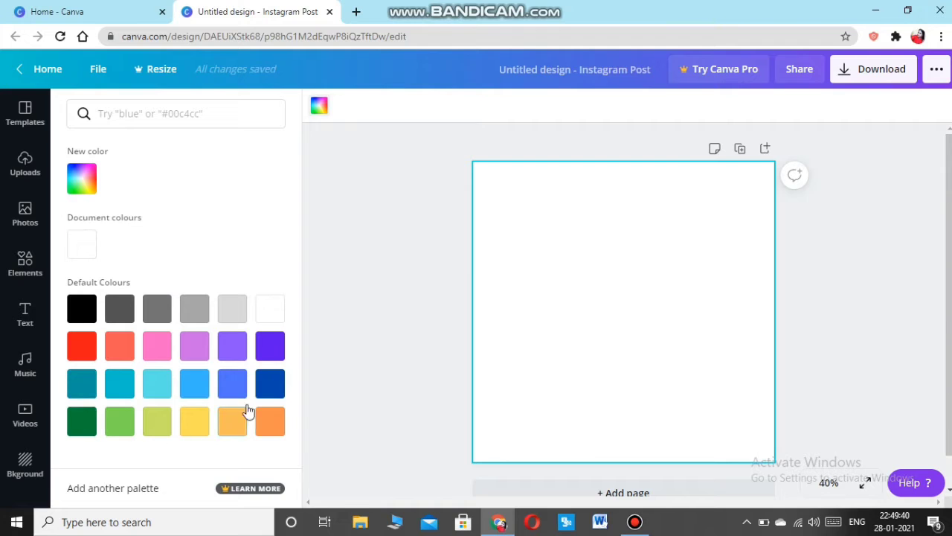
left_click(158, 388)
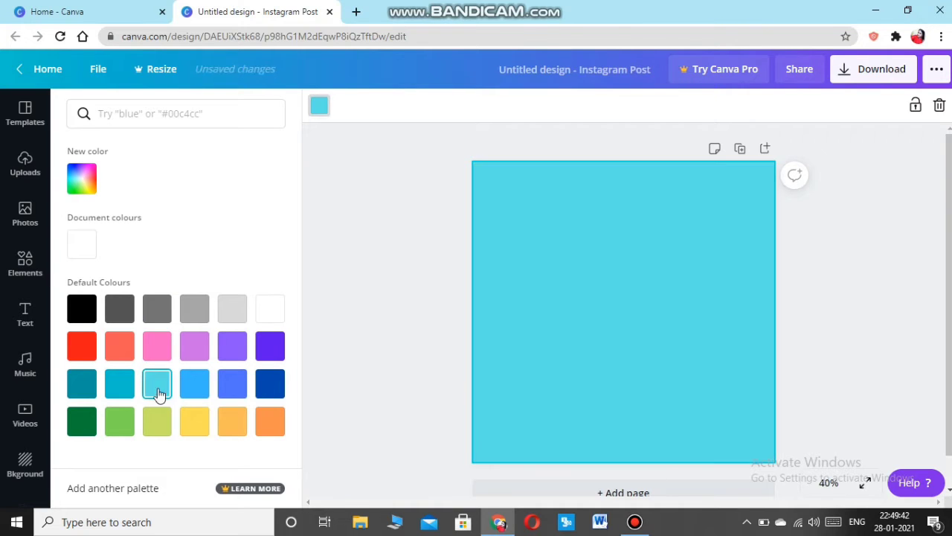
left_click(119, 350)
left_click(78, 309)
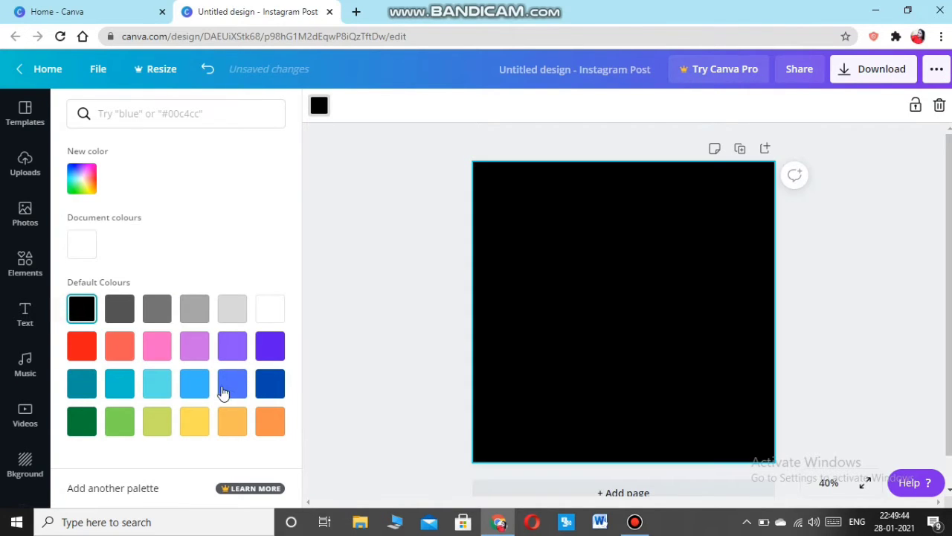
left_click(144, 116)
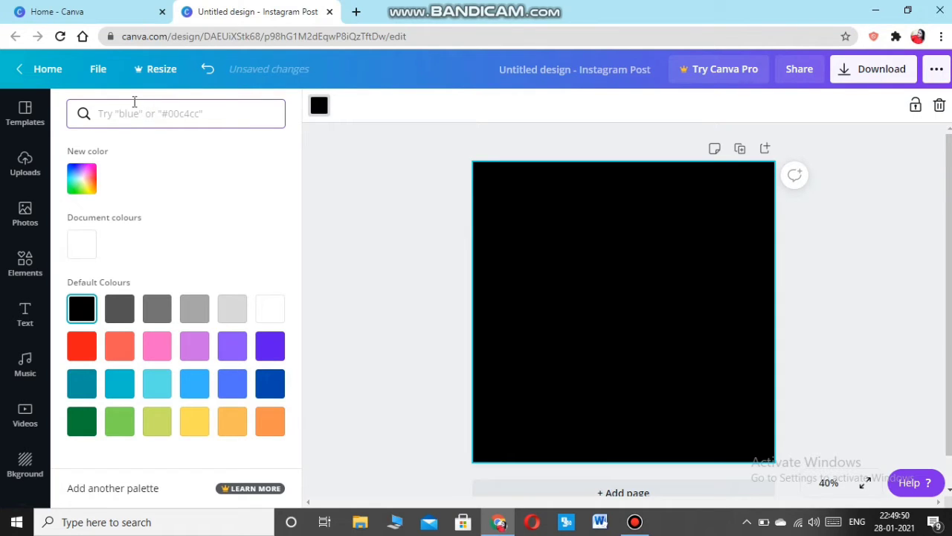
type("#")
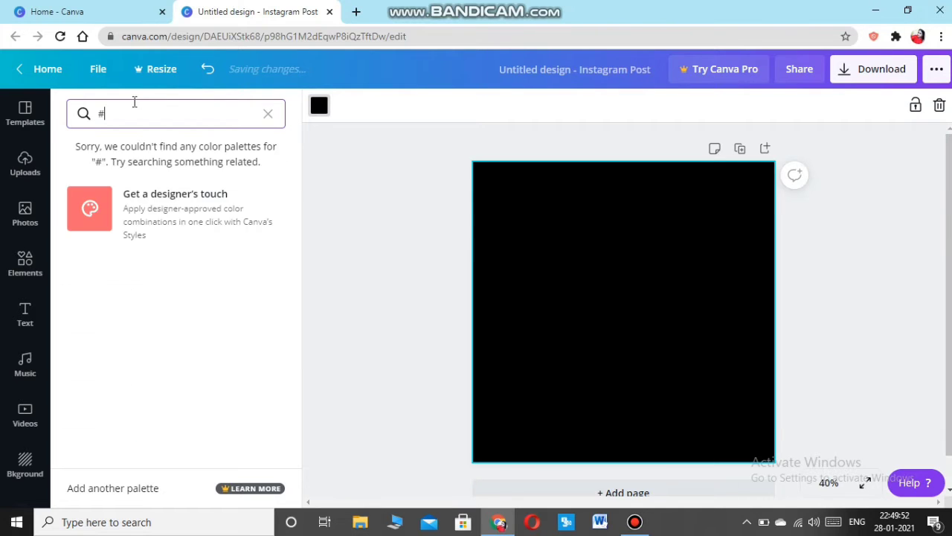
type("b0a682")
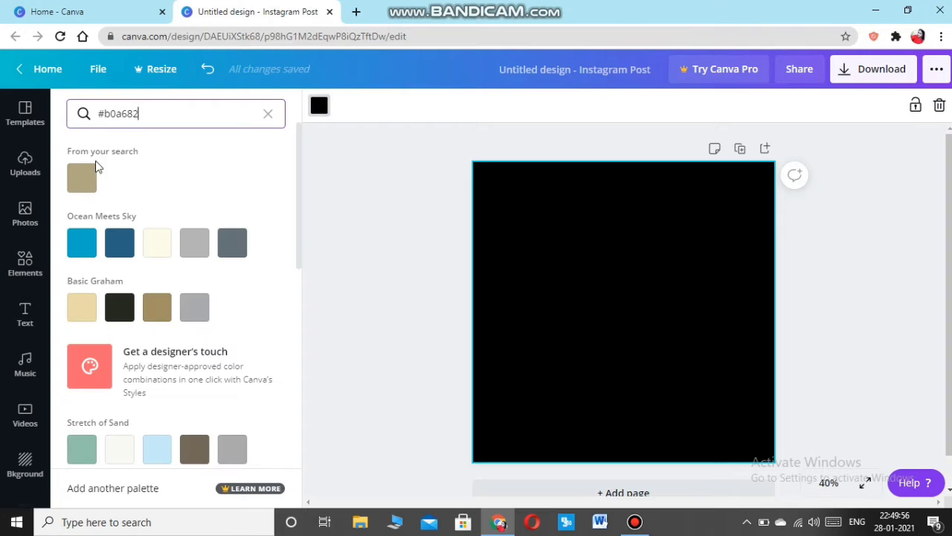
left_click(84, 178)
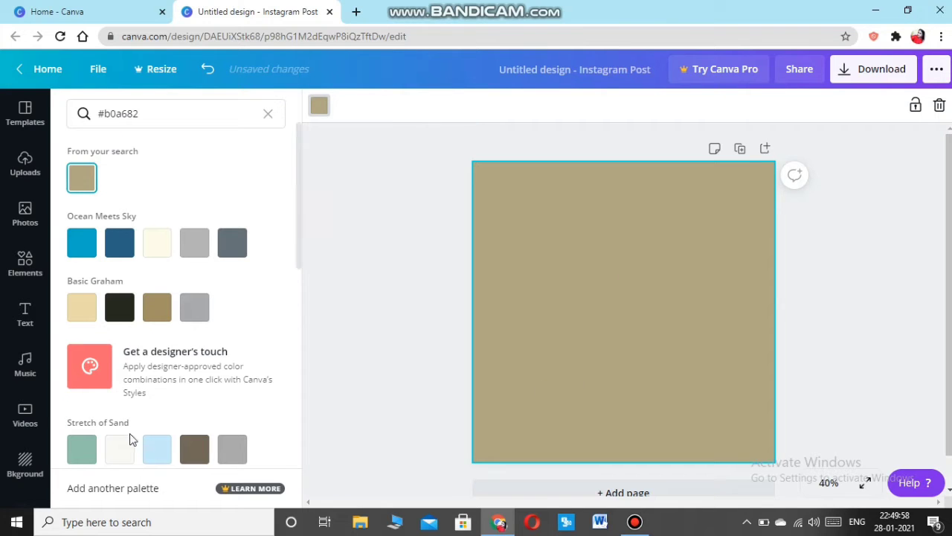
- Add a plain square frame from the Frames elements, shrink it and place it in the page's top-left corner
left_click(19, 274)
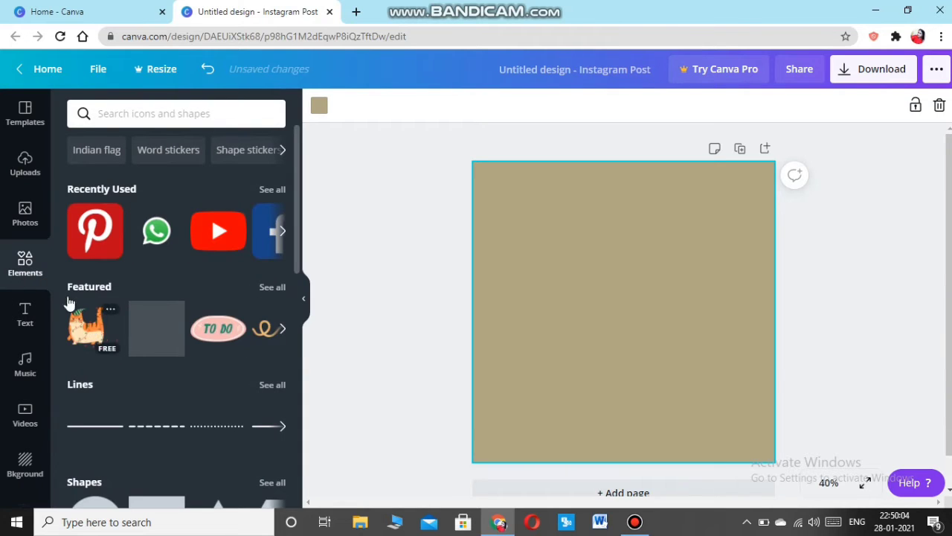
scroll(110, 408, "down", 3)
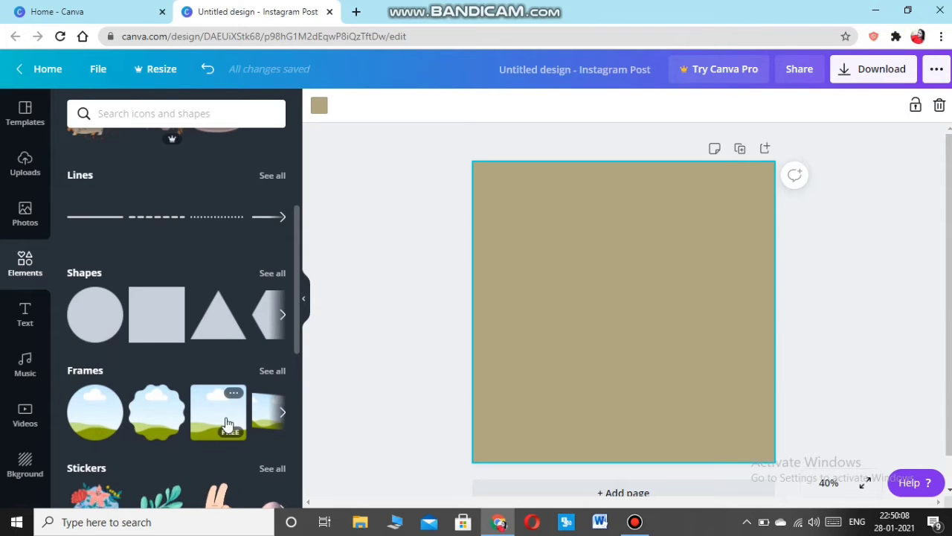
left_click(266, 372)
scroll(157, 324, "down", 1)
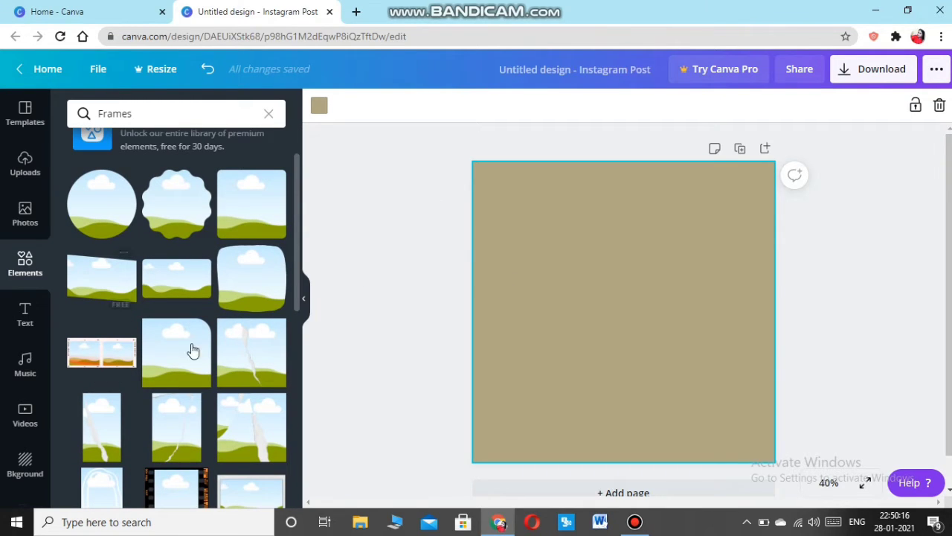
scroll(169, 366, "down", 2)
scroll(194, 399, "down", 2)
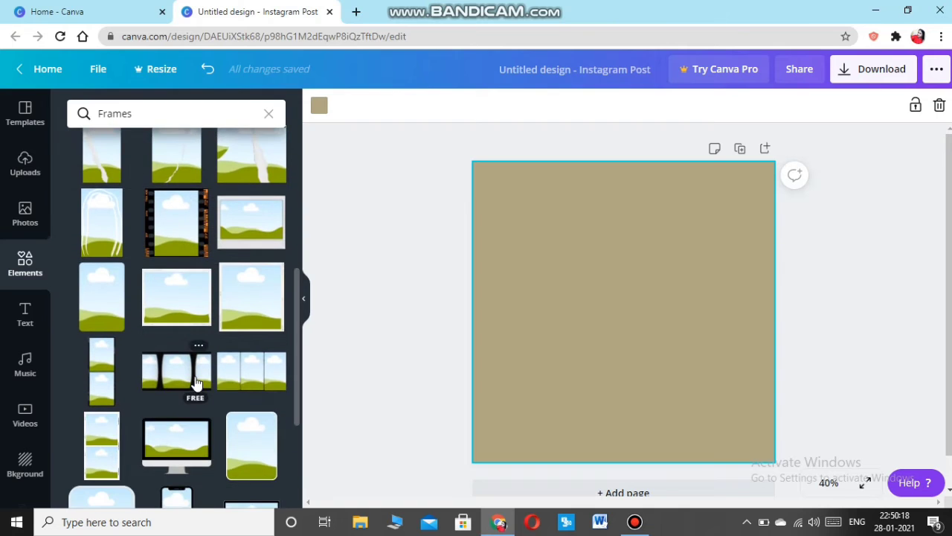
scroll(195, 383, "down", 3)
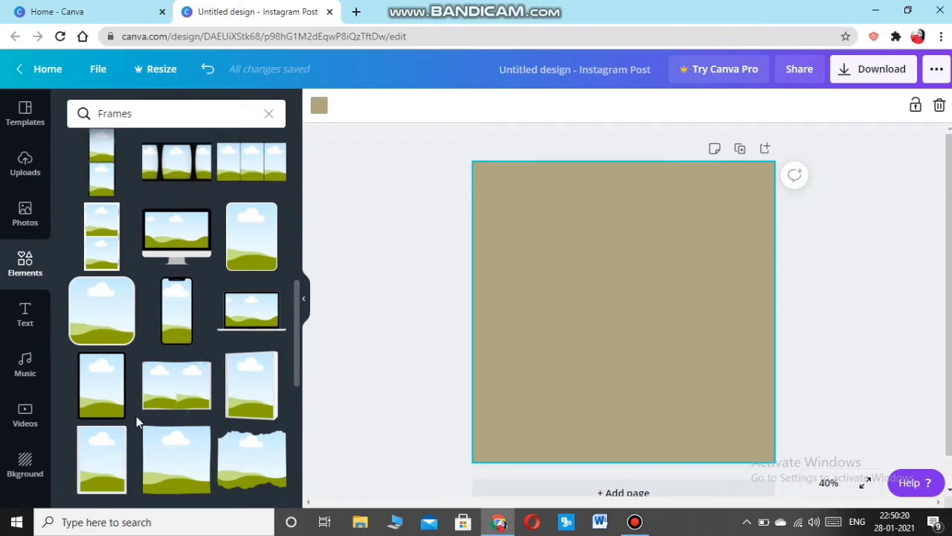
scroll(265, 403, "down", 2)
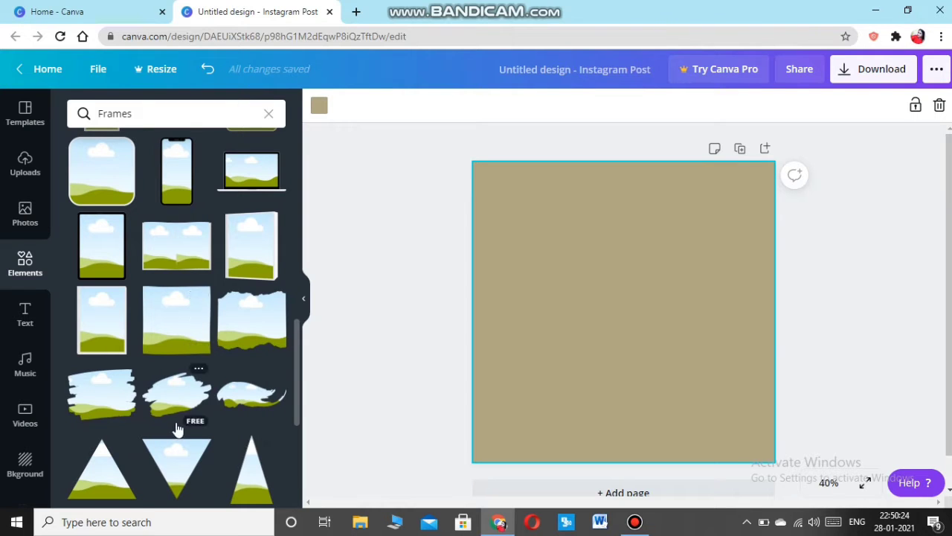
scroll(214, 369, "down", 1)
scroll(209, 387, "down", 1)
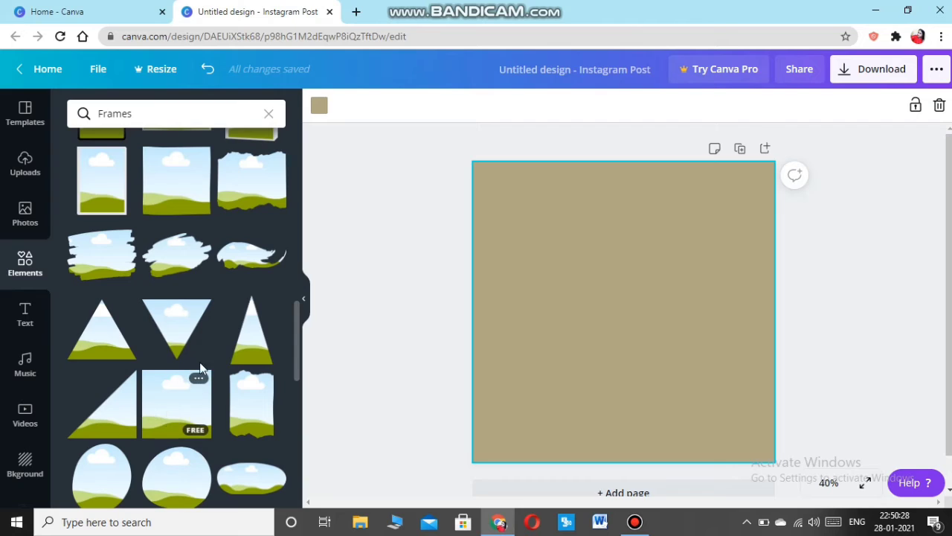
left_click(176, 402)
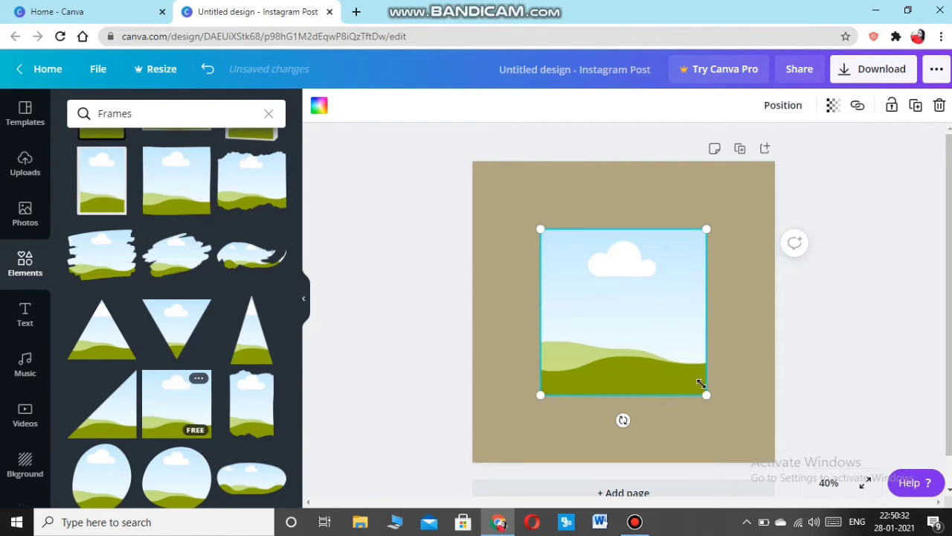
left_click_drag(702, 393, 628, 292)
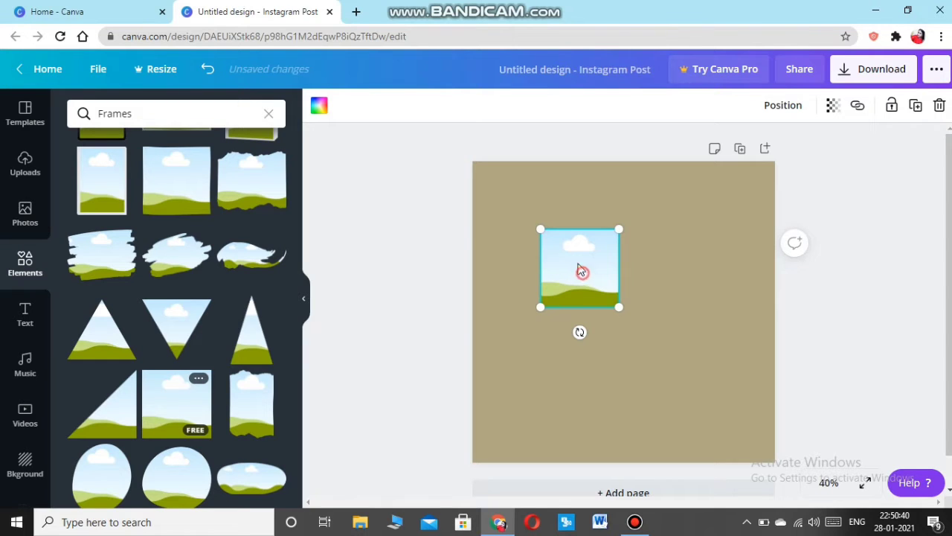
left_click_drag(581, 270, 512, 201)
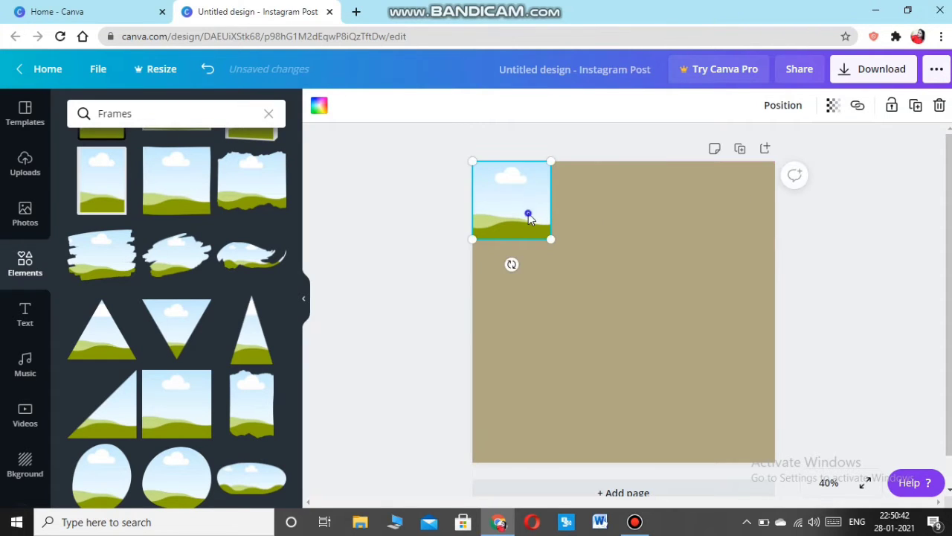
- Duplicate the corner frame twice and stack the copies directly below it along the page's left edge
right_click(528, 216)
left_click(570, 237)
right_click(644, 273)
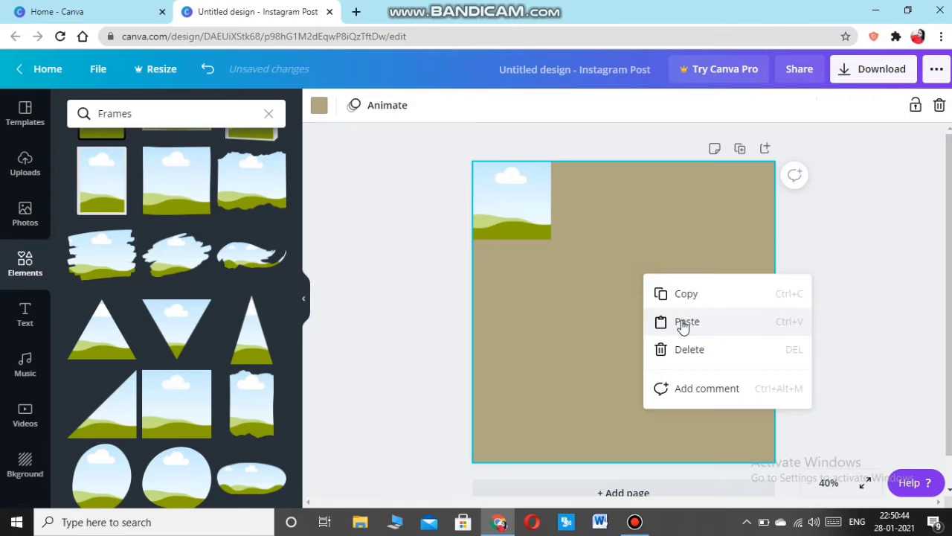
left_click(683, 324)
left_click_drag(522, 221, 515, 286)
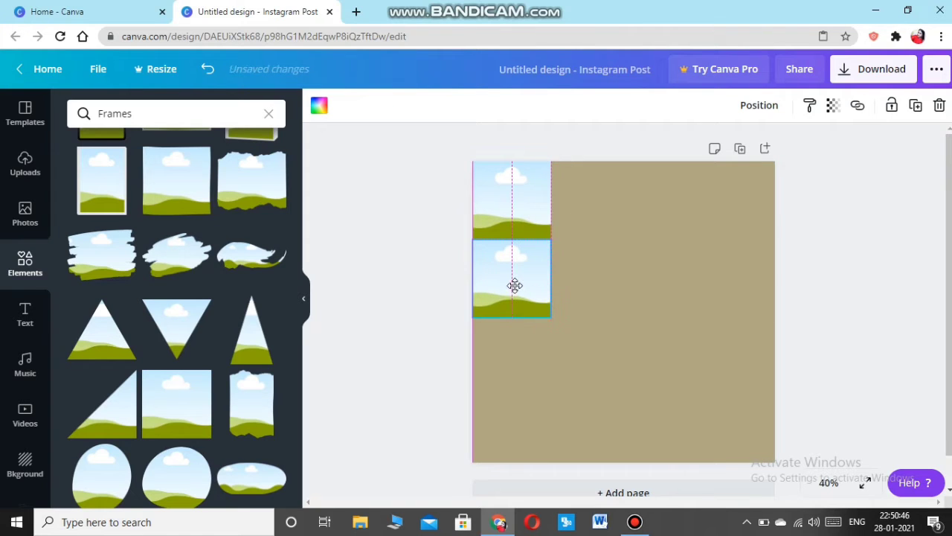
left_click(611, 250)
right_click(611, 250)
left_click(644, 294)
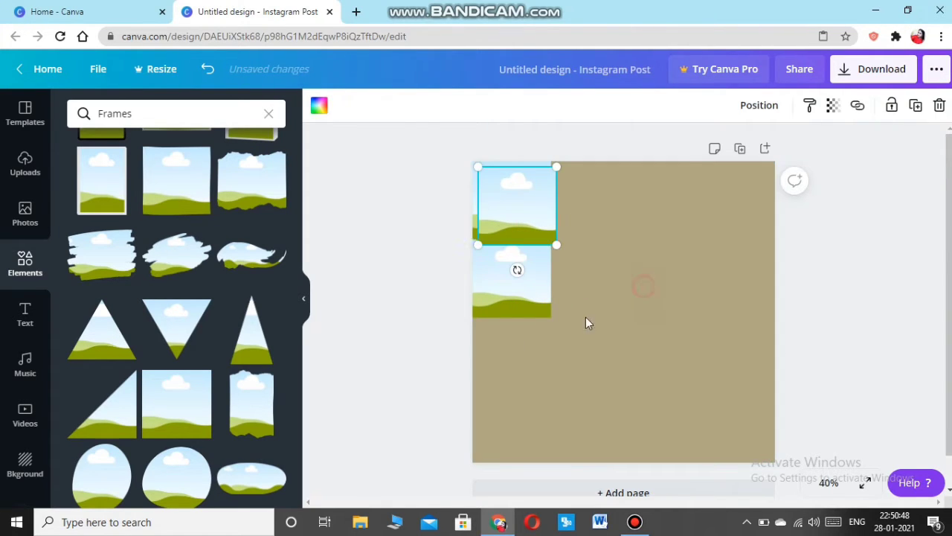
left_click_drag(511, 236, 505, 387)
- Shrink the top frame to 265 × 265, match the middle frame to its width, and move the middle one up against it
left_click(531, 221)
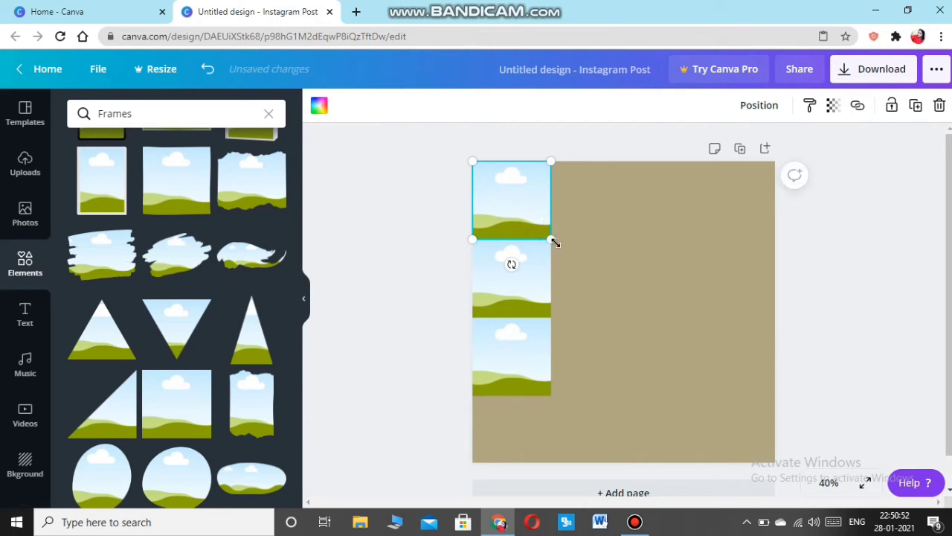
left_click_drag(554, 241, 545, 234)
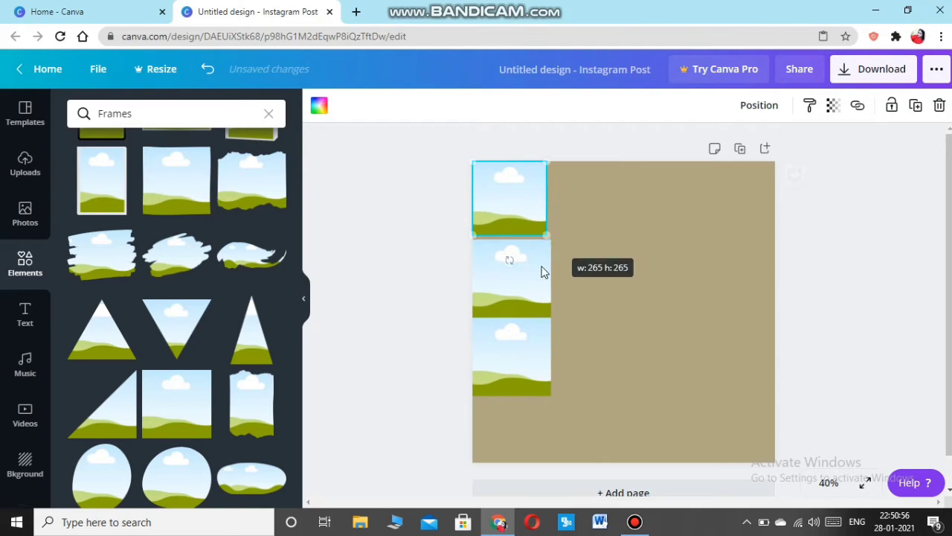
left_click(541, 272)
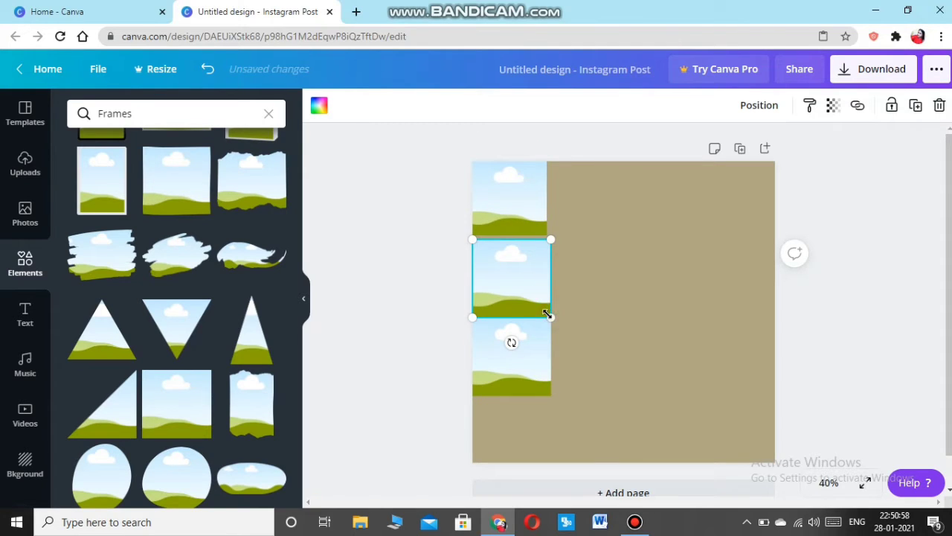
left_click_drag(547, 314, 547, 313)
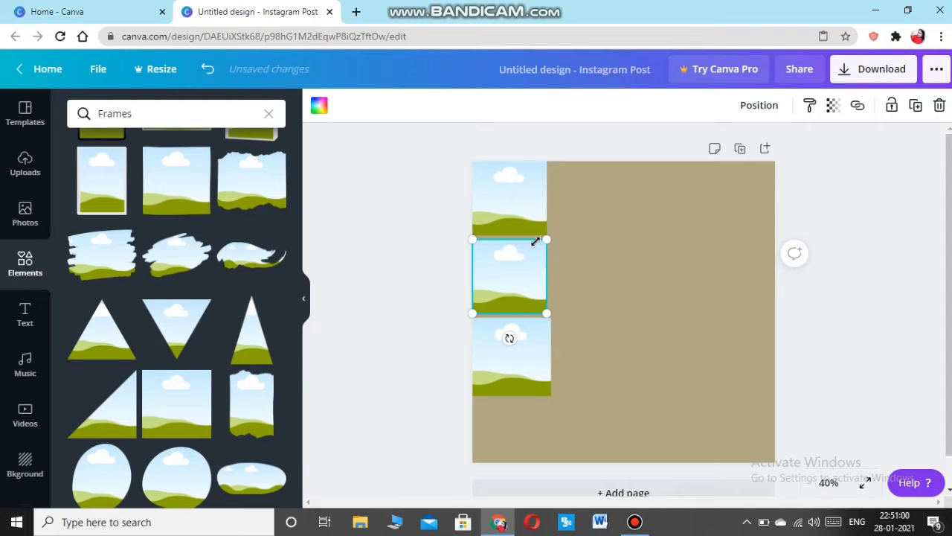
left_click_drag(518, 268, 515, 258)
- Move the oversized third frame off the page and replace it with a copy of the second frame stacked directly below
left_click(521, 360)
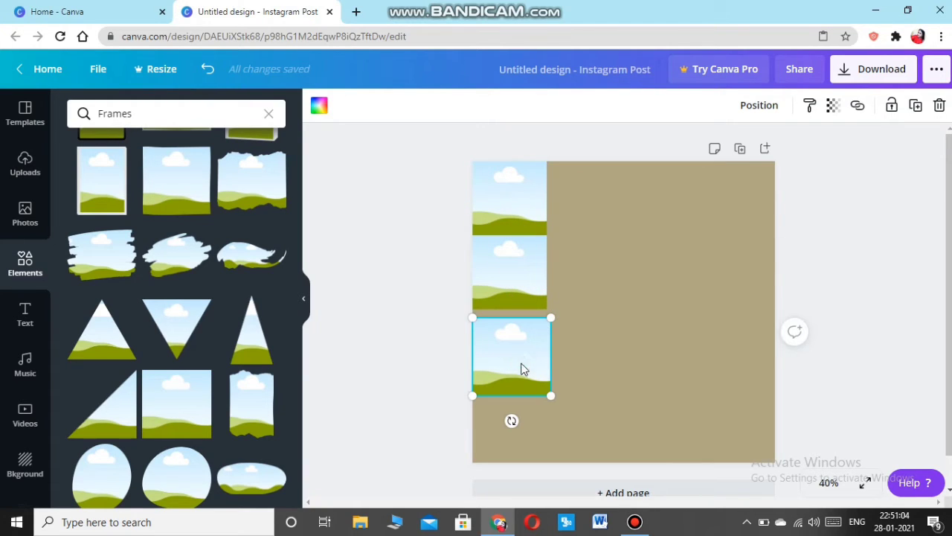
left_click_drag(520, 360, 416, 395)
right_click(521, 301)
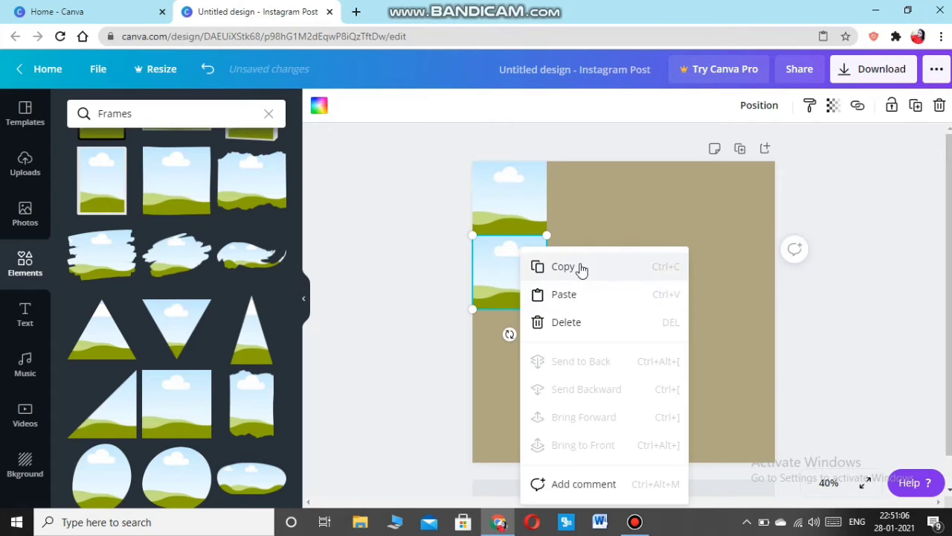
left_click(578, 270)
right_click(619, 277)
left_click(659, 325)
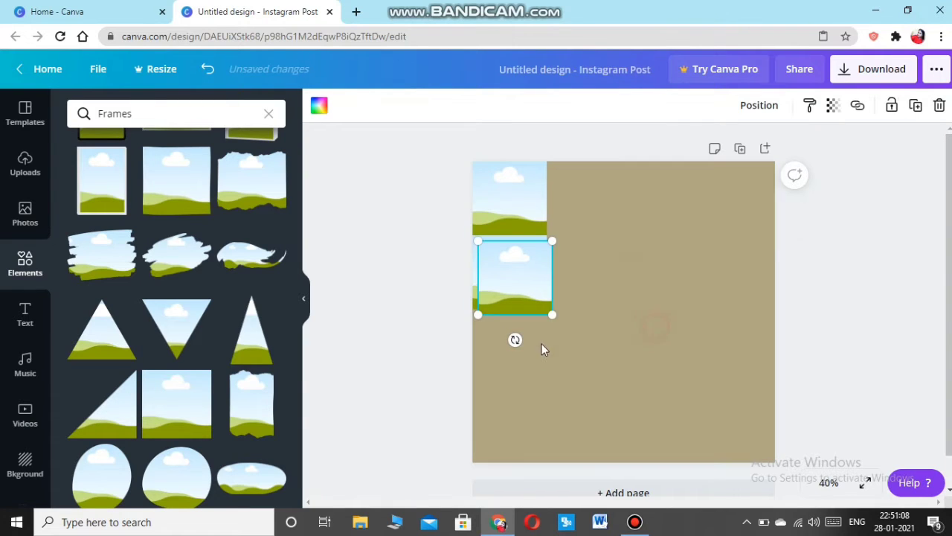
left_click_drag(528, 279, 525, 348)
- Paste another copy of the frame and place it as the fourth one at the bottom of the column
right_click(617, 331)
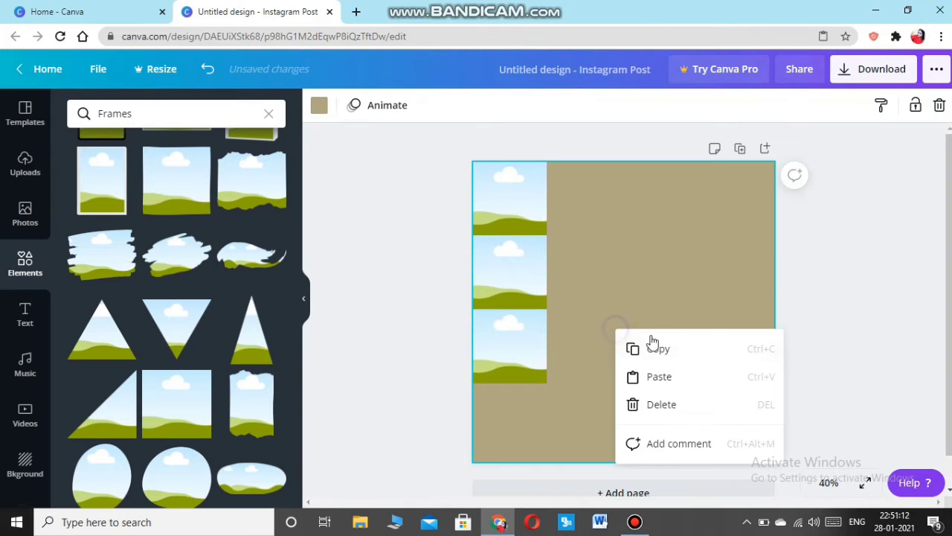
left_click(652, 387)
left_click_drag(548, 285, 528, 410)
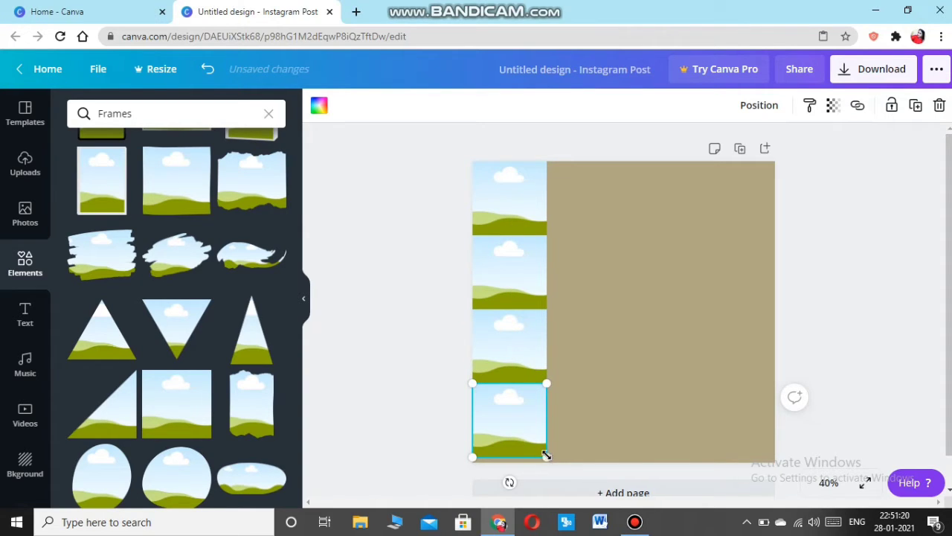
- Enlarge all four frames slightly and shift them down so the column fills the page's full height
left_click(517, 214)
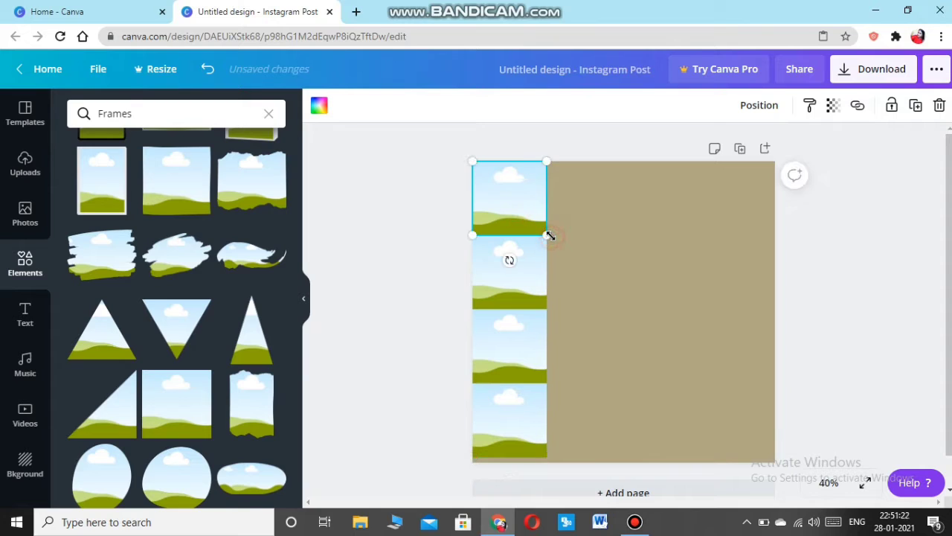
left_click_drag(551, 236, 554, 240)
left_click(533, 268)
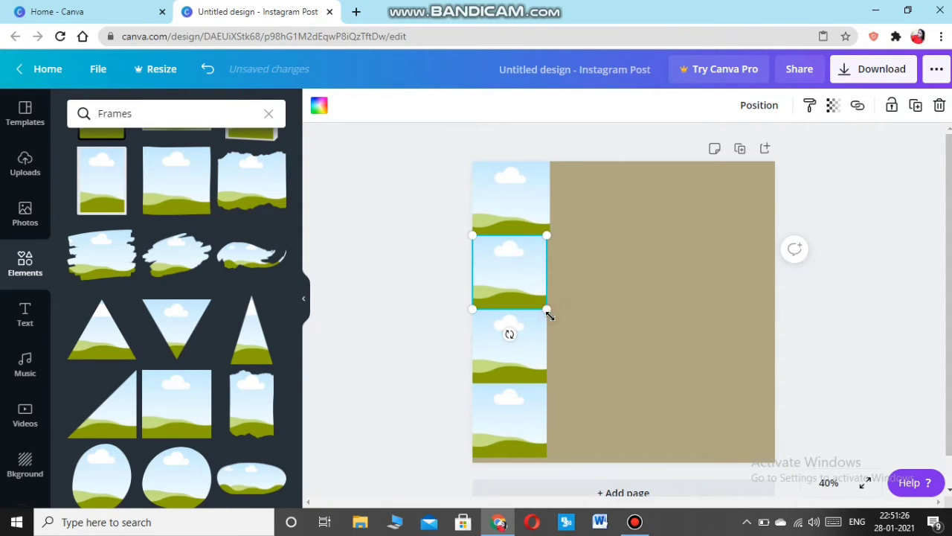
left_click_drag(551, 319, 554, 320)
left_click(506, 339)
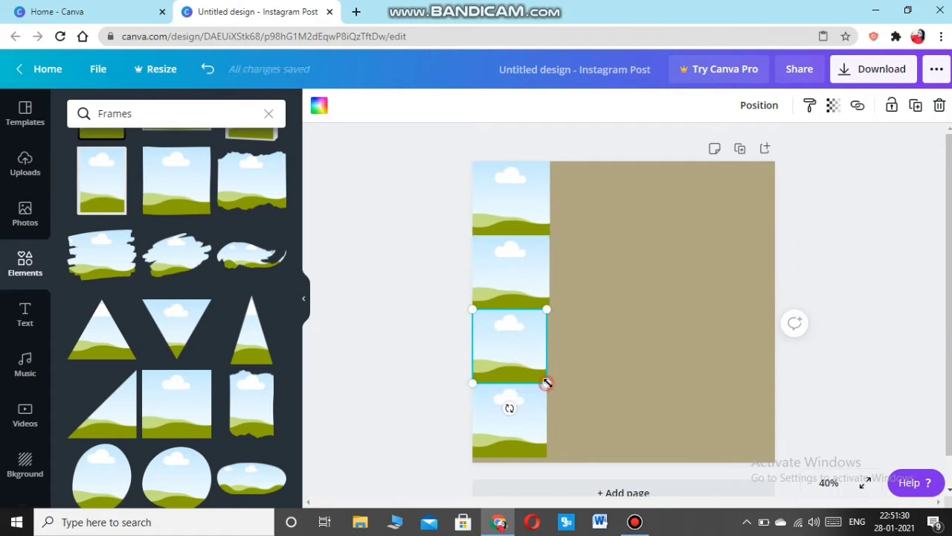
left_click_drag(547, 382, 549, 384)
left_click(518, 429)
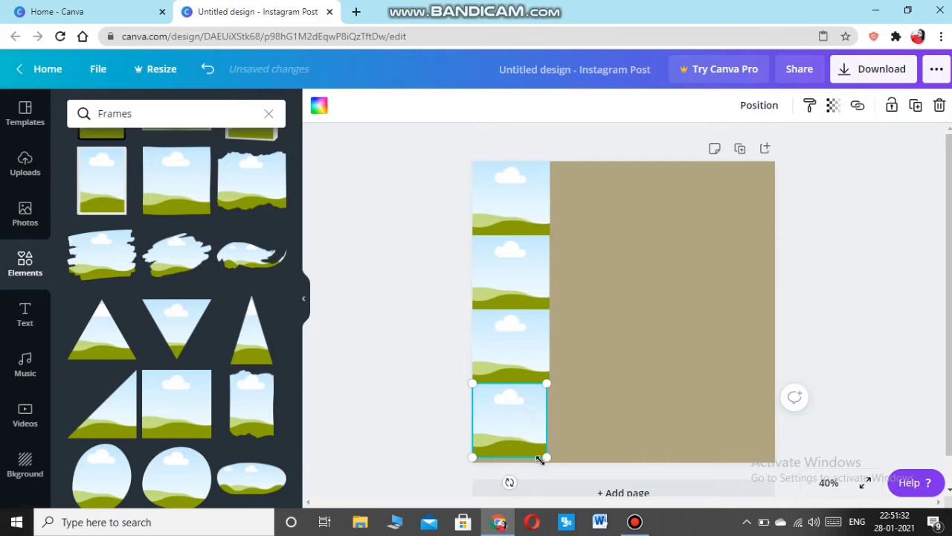
left_click_drag(547, 458, 550, 461)
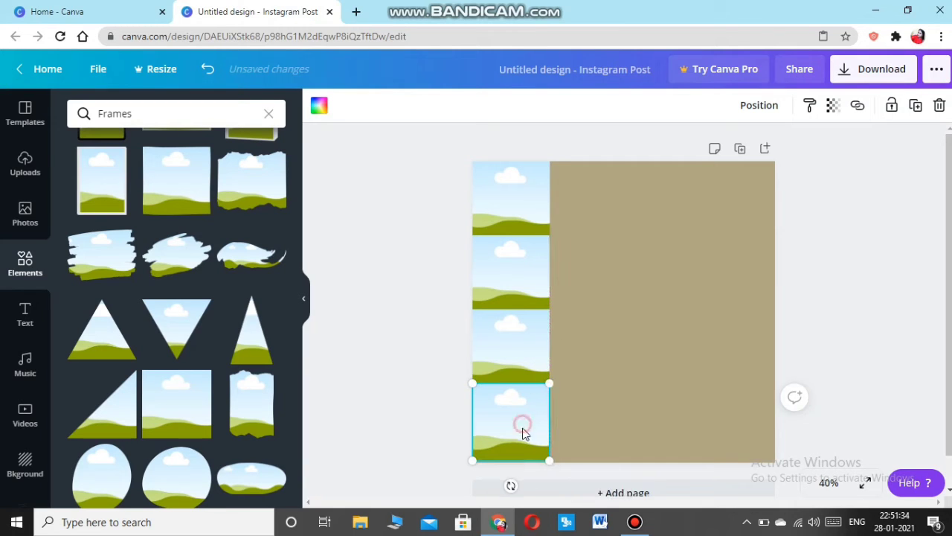
left_click_drag(520, 425, 519, 289)
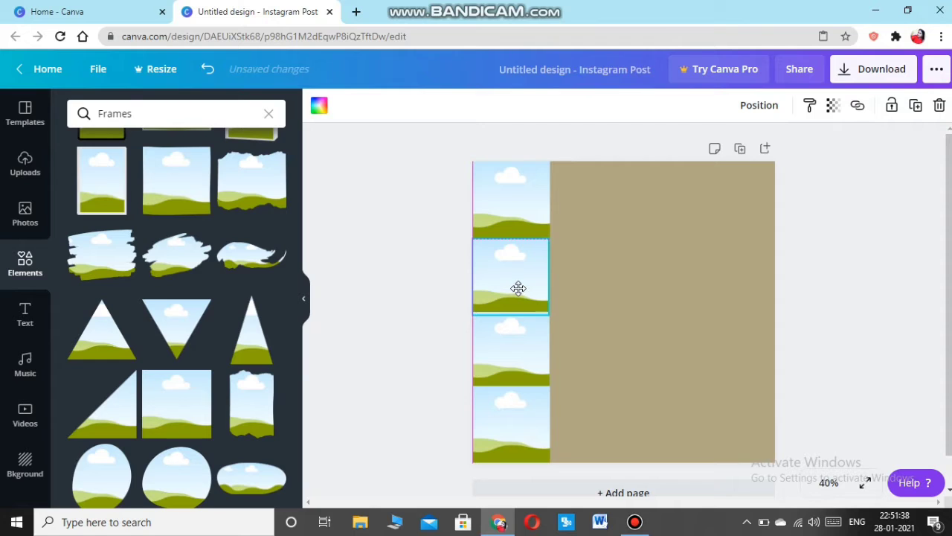
left_click(579, 283)
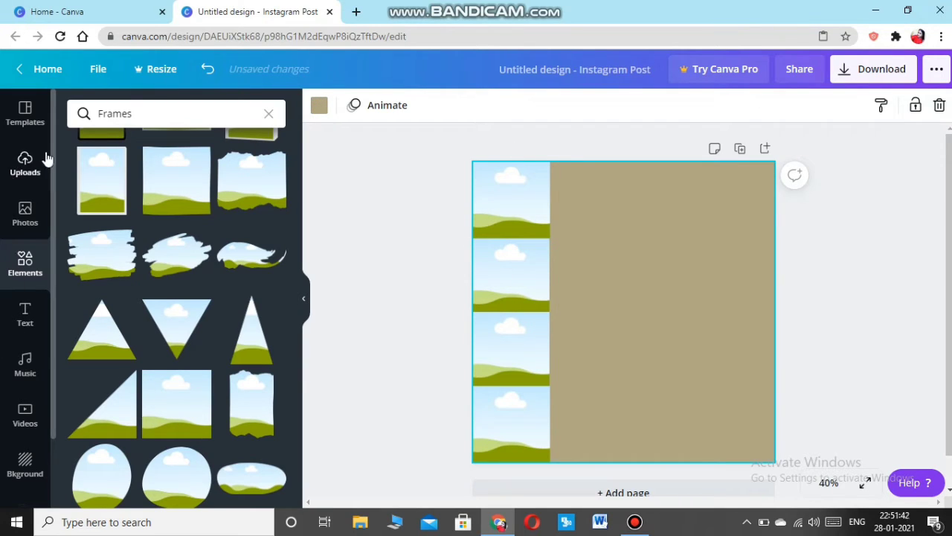
- Find the goldfish bowl image among the uploads and place it in the bottom frame
left_click(24, 162)
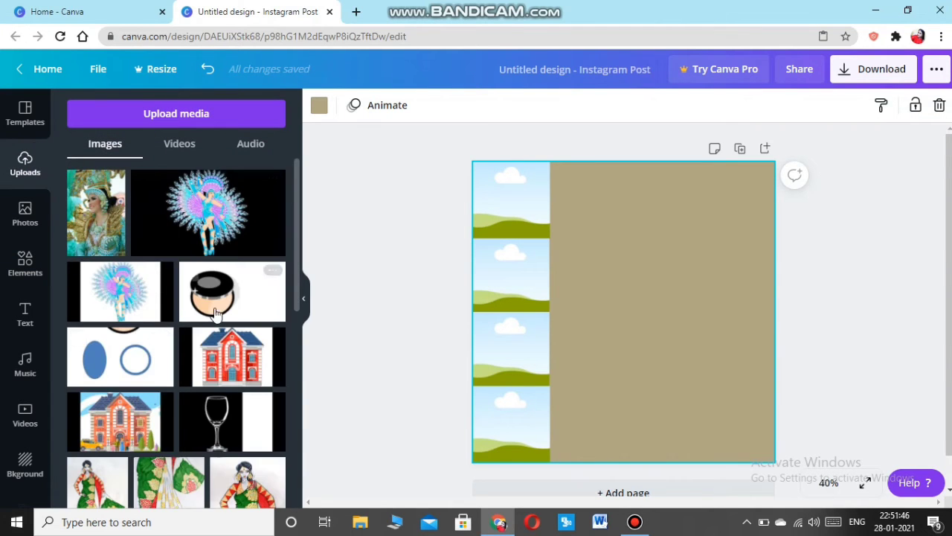
scroll(206, 368, "down", 8)
scroll(206, 369, "down", 5)
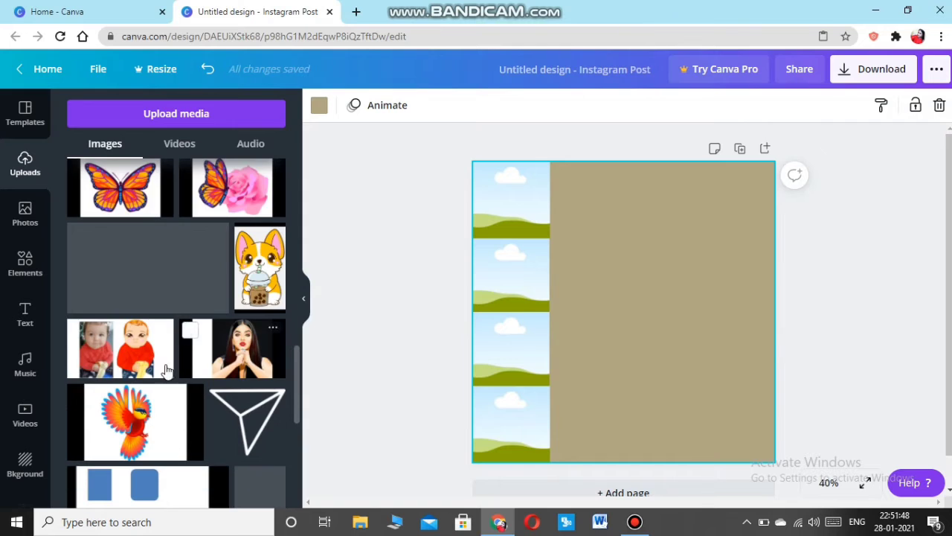
scroll(165, 403, "down", 10)
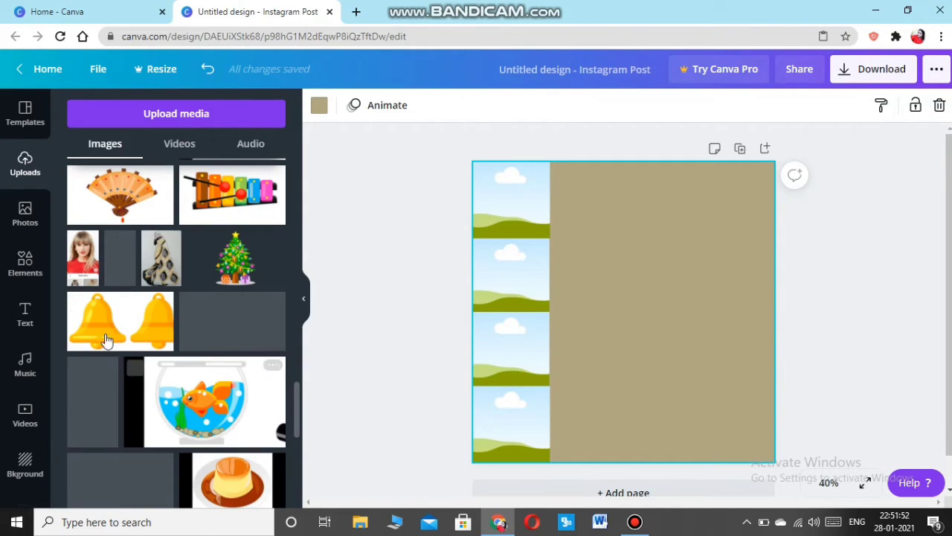
scroll(199, 239, "down", 5)
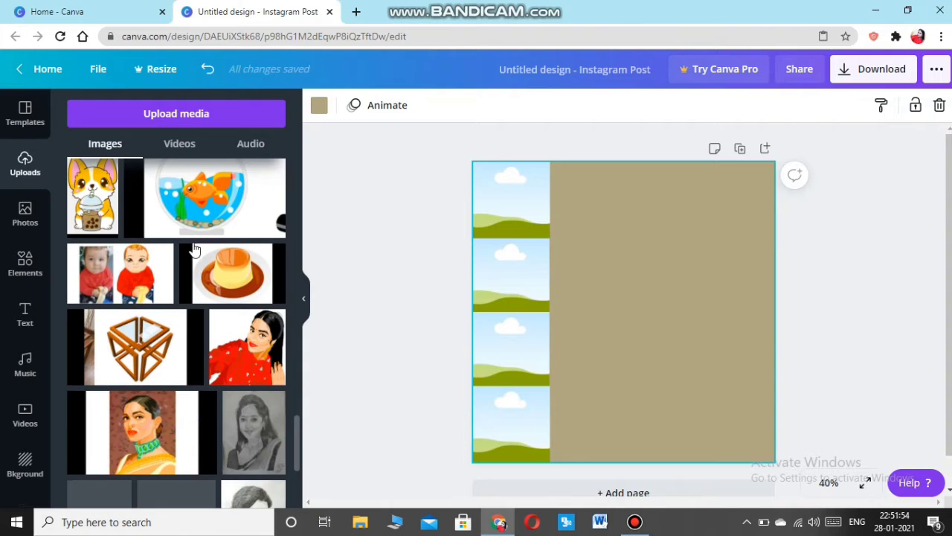
left_click(204, 208)
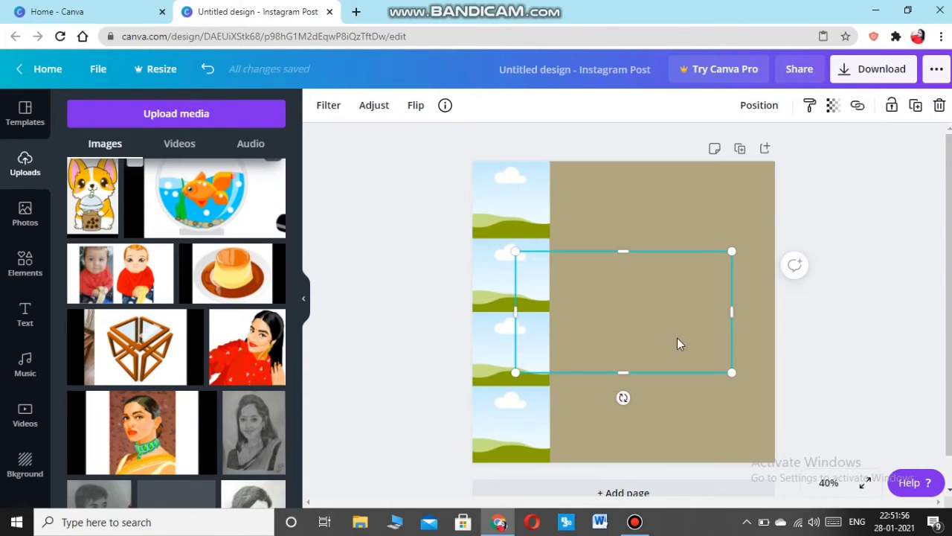
left_click_drag(617, 303, 500, 418)
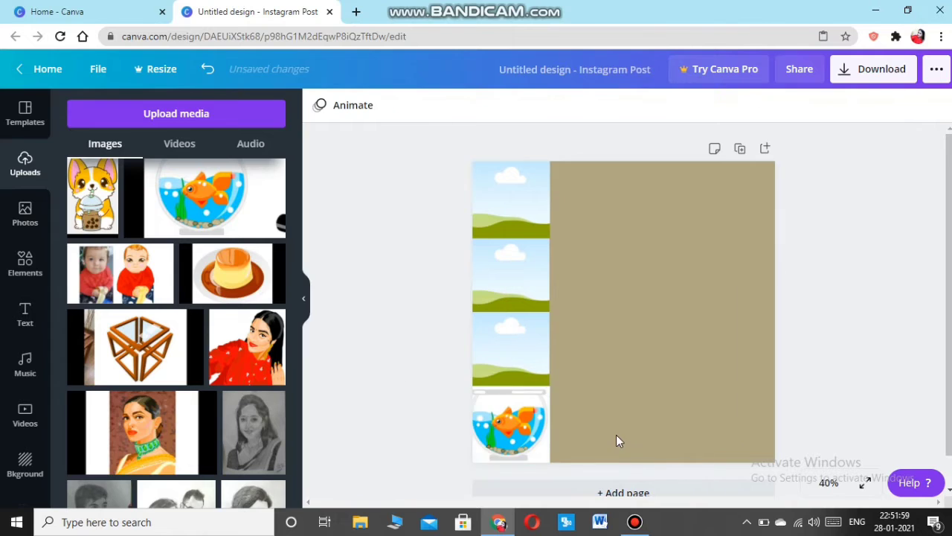
- Shift the goldfish bowl image slightly to the right inside its frame
left_click(540, 449)
double_click(499, 432)
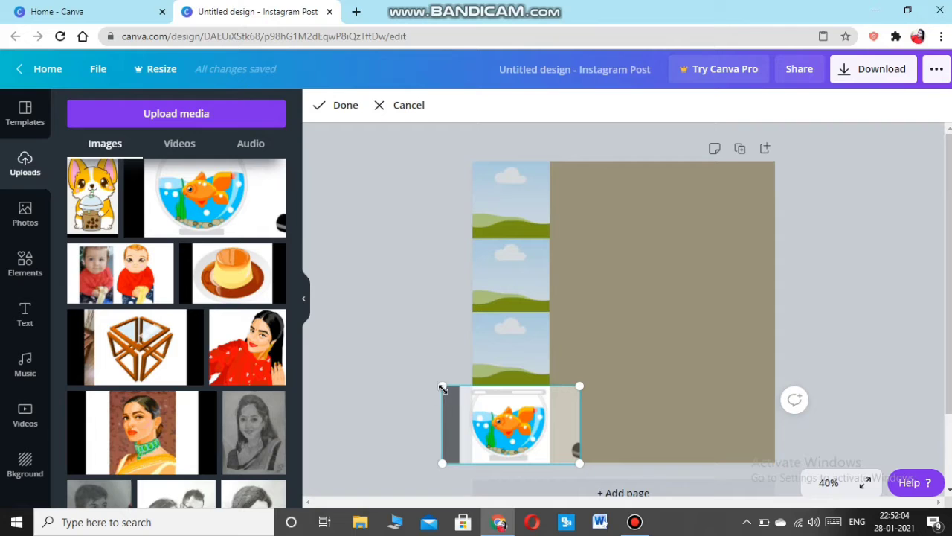
mouse_move(500, 411)
left_mouse_down()
mouse_move(483, 409)
mouse_move(503, 423)
mouse_move(483, 417)
mouse_move(532, 423)
mouse_move(510, 424)
left_mouse_up()
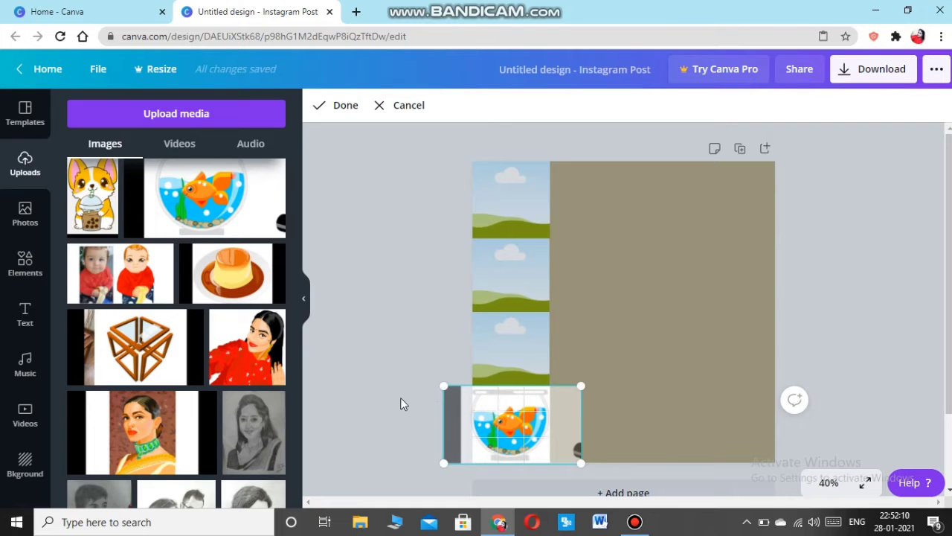
left_click(400, 398)
- Find the cookie plate image among the uploads and place it in the top frame
scroll(171, 363, "down", 2)
scroll(171, 362, "down", 6)
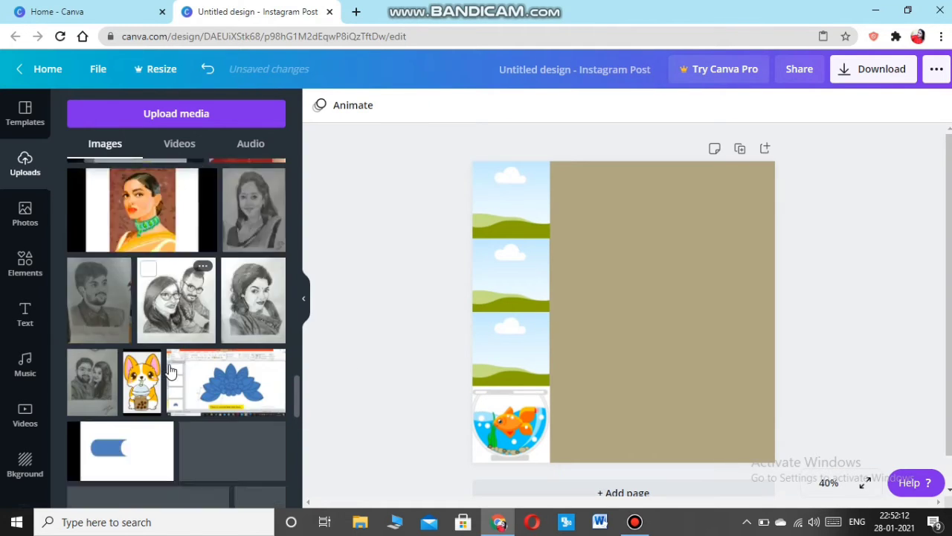
scroll(221, 398, "down", 10)
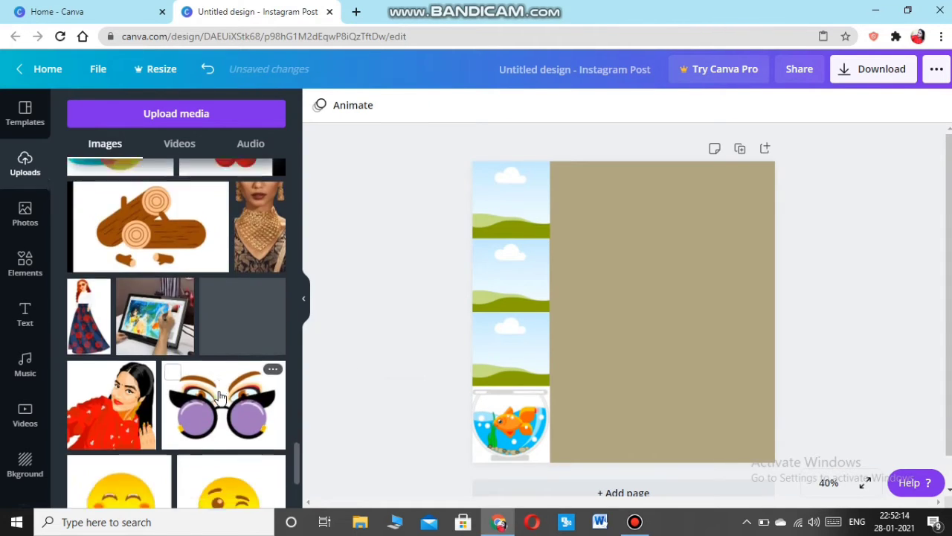
left_click(105, 266)
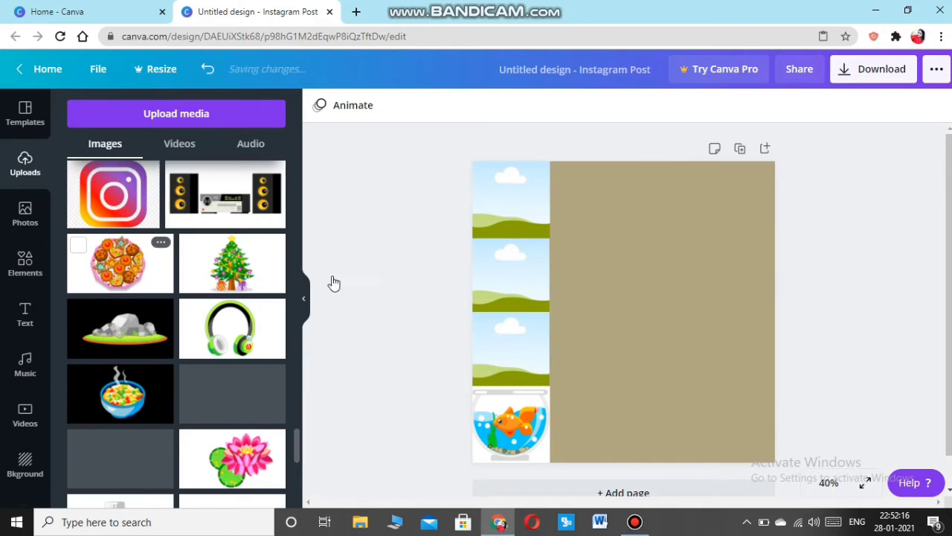
left_click_drag(564, 246, 511, 199)
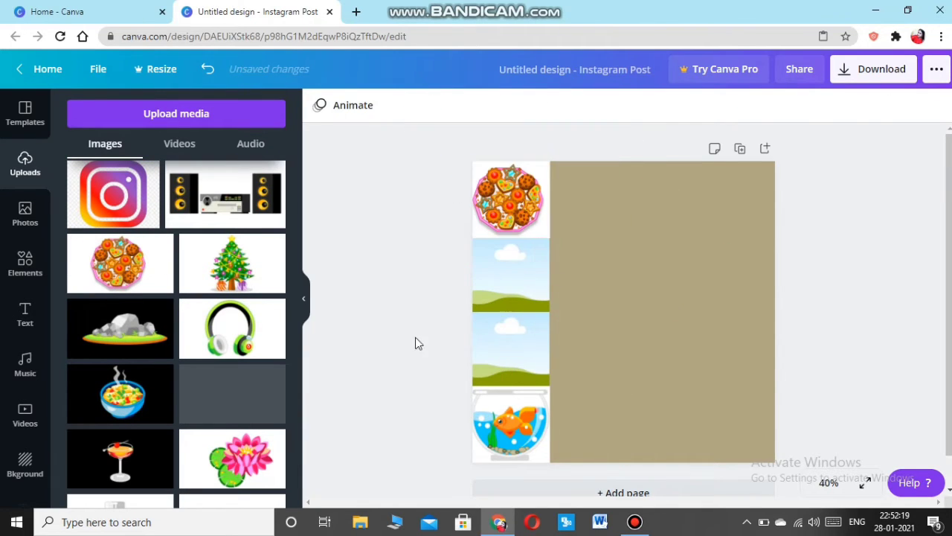
- Place the pink lotus image in the second frame and shift it left so the whole flower fits
left_click(251, 470)
left_click_drag(560, 308, 537, 281)
double_click(537, 282)
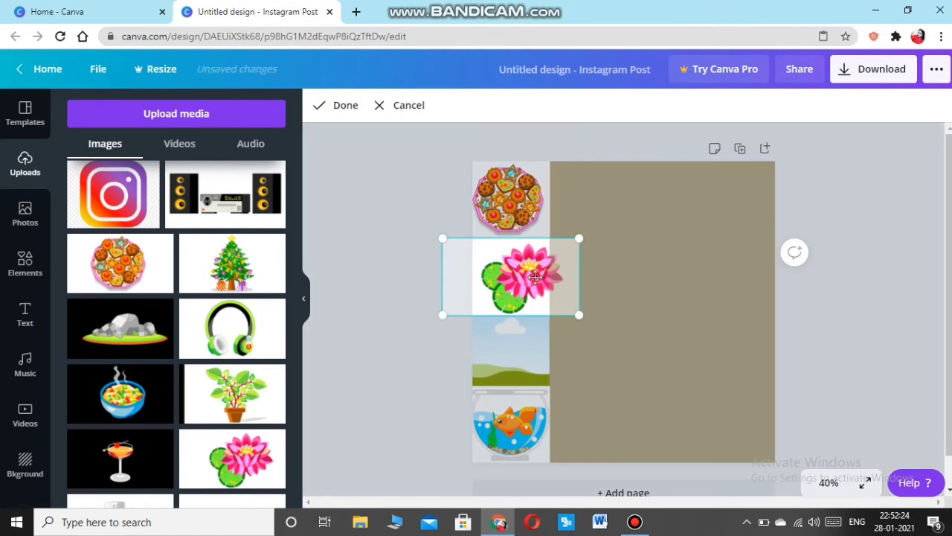
left_click(636, 330)
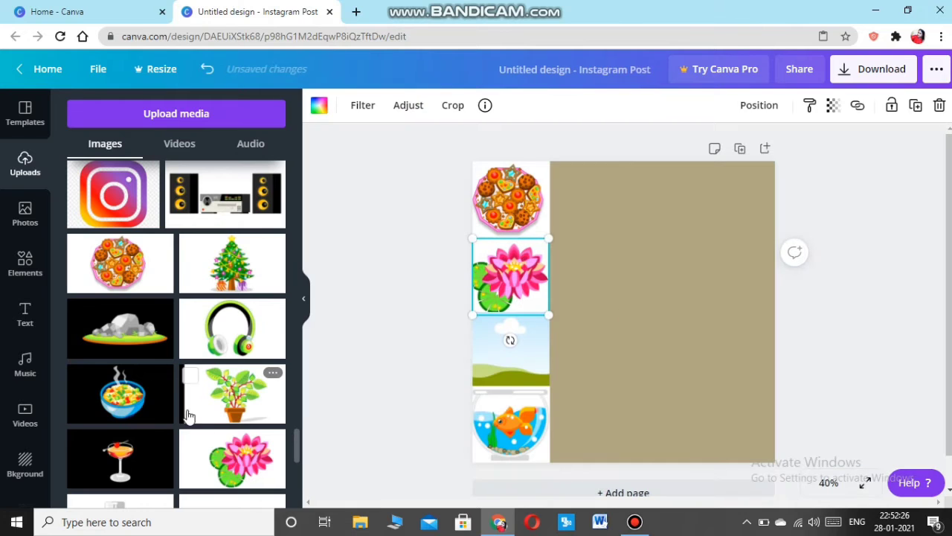
- Find the treasure chest image among the uploads and place it in the empty third frame
scroll(183, 406, "down", 10)
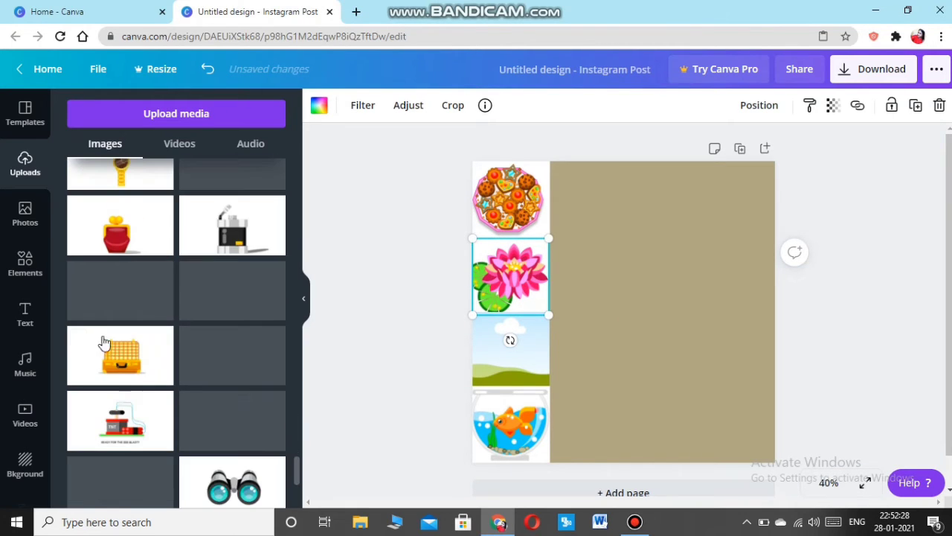
scroll(123, 395, "down", 4)
scroll(141, 409, "down", 1)
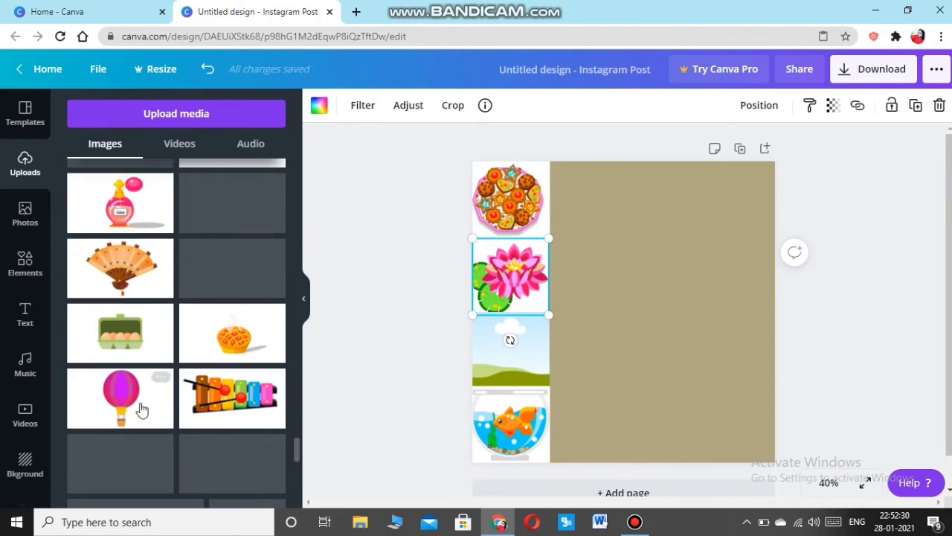
scroll(137, 421, "down", 4)
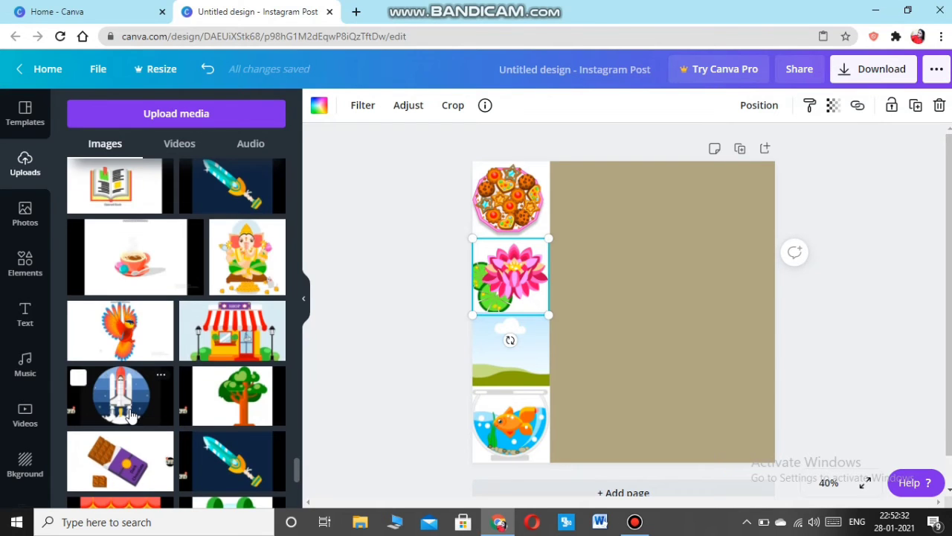
scroll(133, 427, "down", 7)
left_click(97, 261)
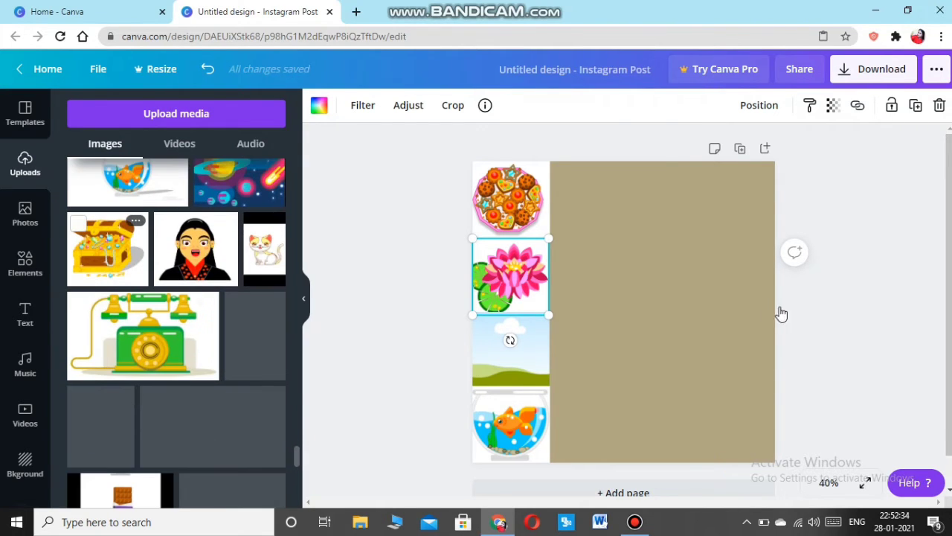
left_click_drag(583, 335, 521, 355)
left_click(608, 360)
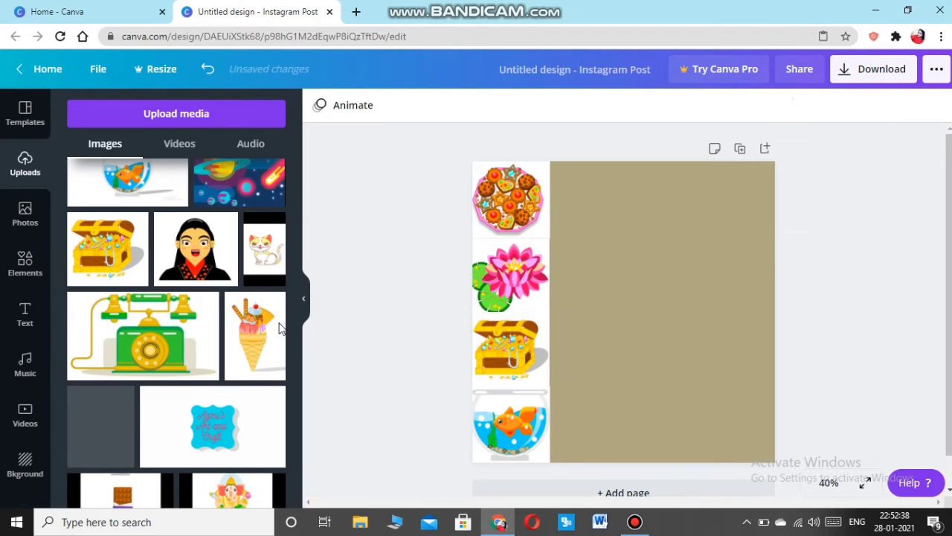
- Align the cookie plate frame flush with the page's top-left corner and deselect it
scroll(223, 334, "up", 3)
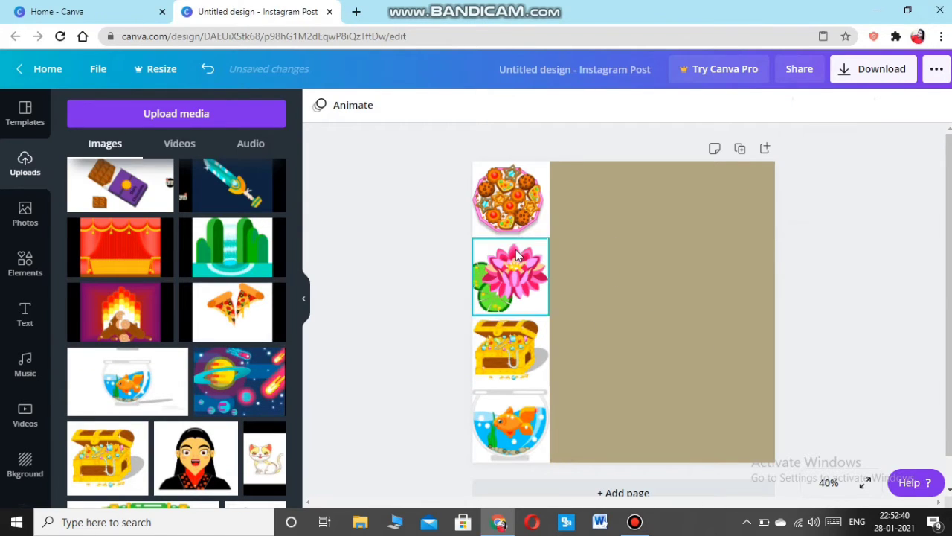
left_click(539, 232)
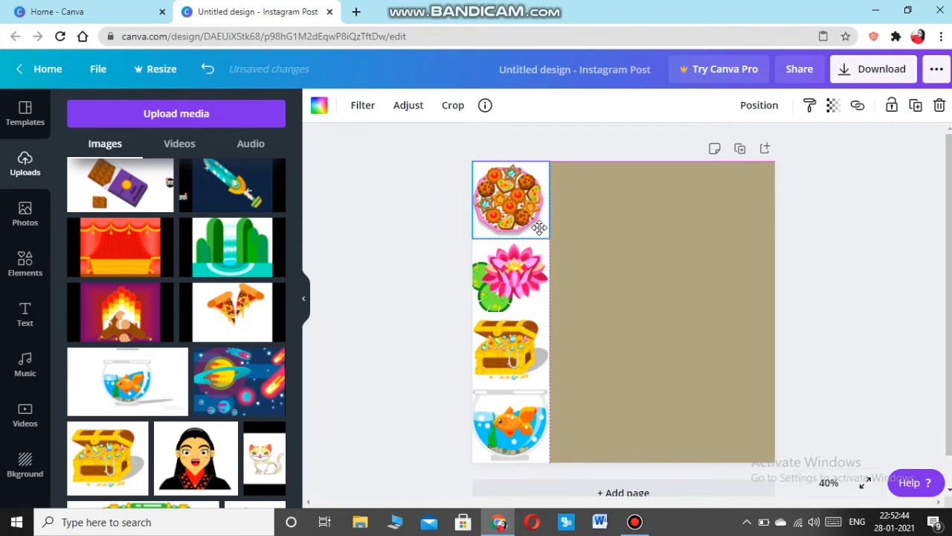
left_click(429, 304)
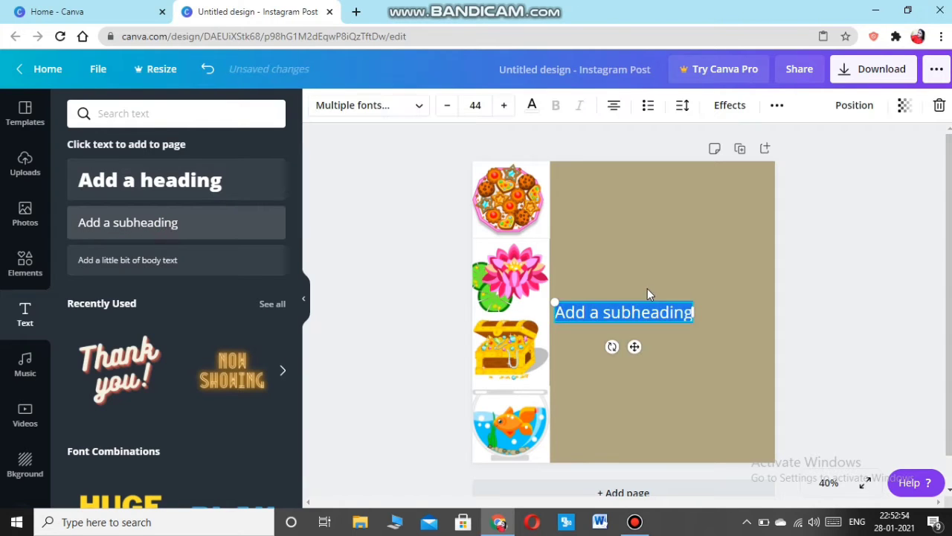
- Replace the subheading placeholder text with "Learn how to draw digitally"
double_click(636, 312)
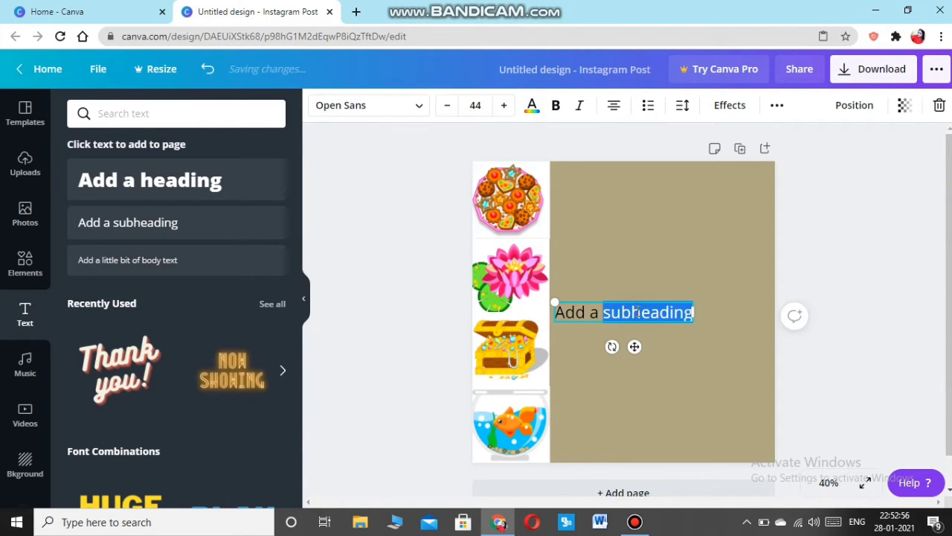
triple_click(636, 312)
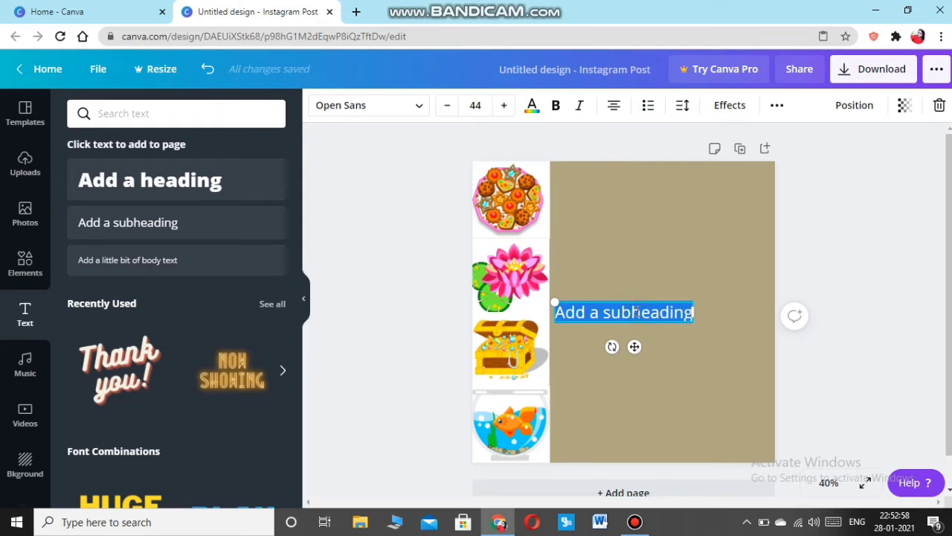
type("Lear")
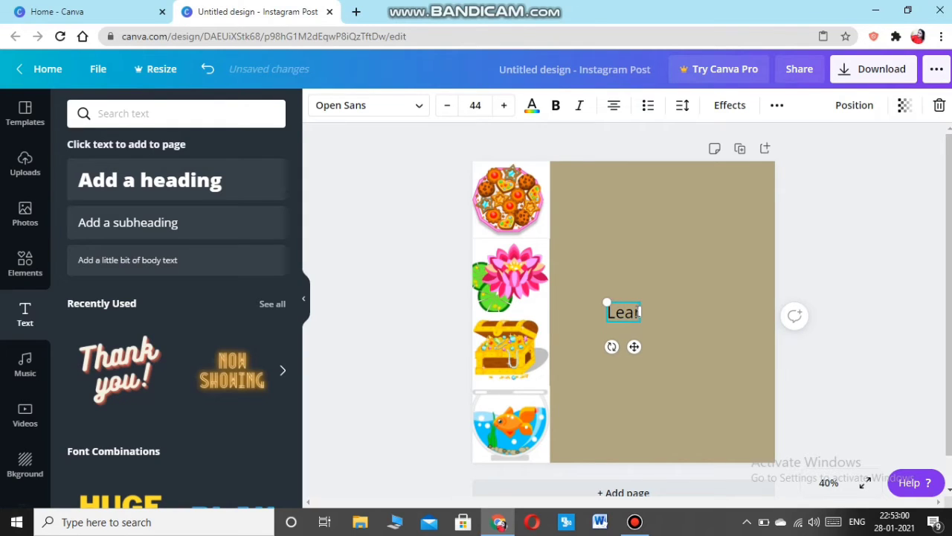
type("n how")
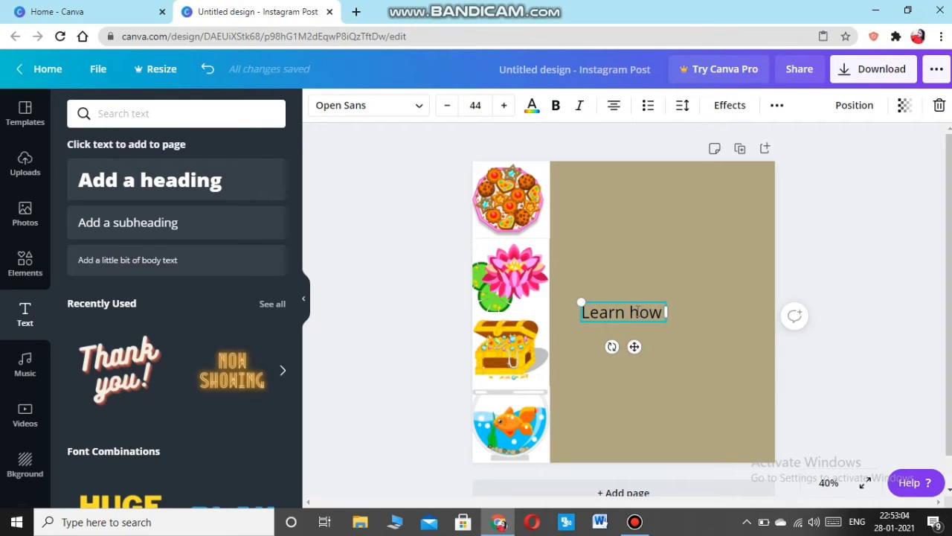
type(" to draw")
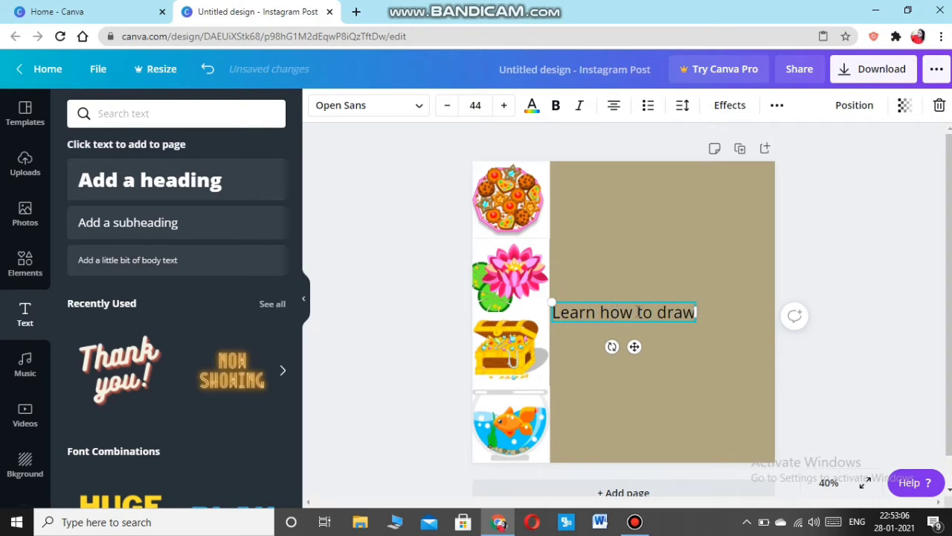
type(" di")
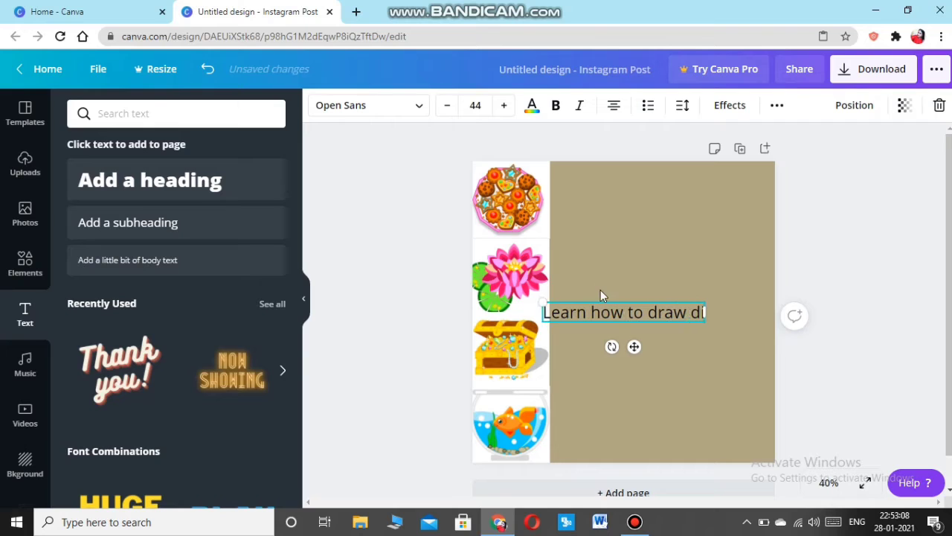
type("gitally")
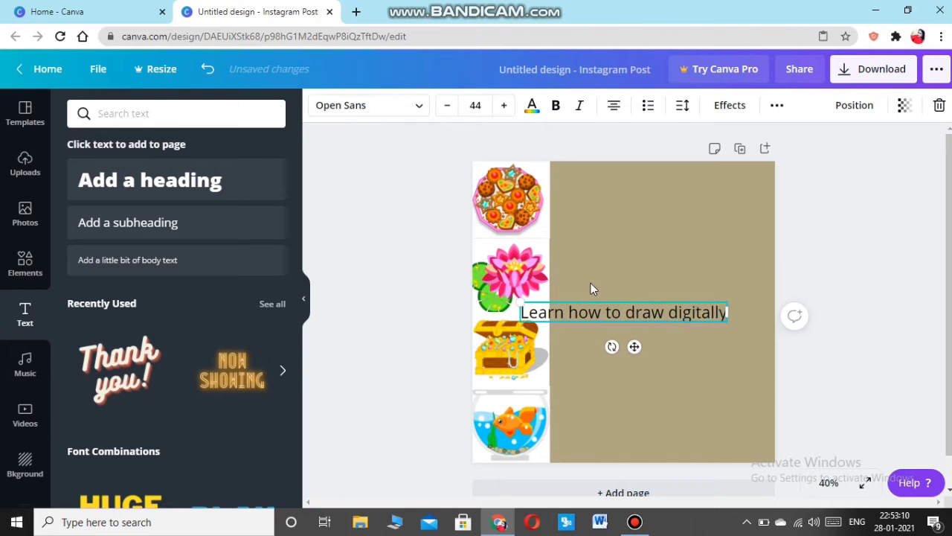
- Colour the "Learn how to draw digitally" text white and set its font to Vidaloka
left_click(531, 106)
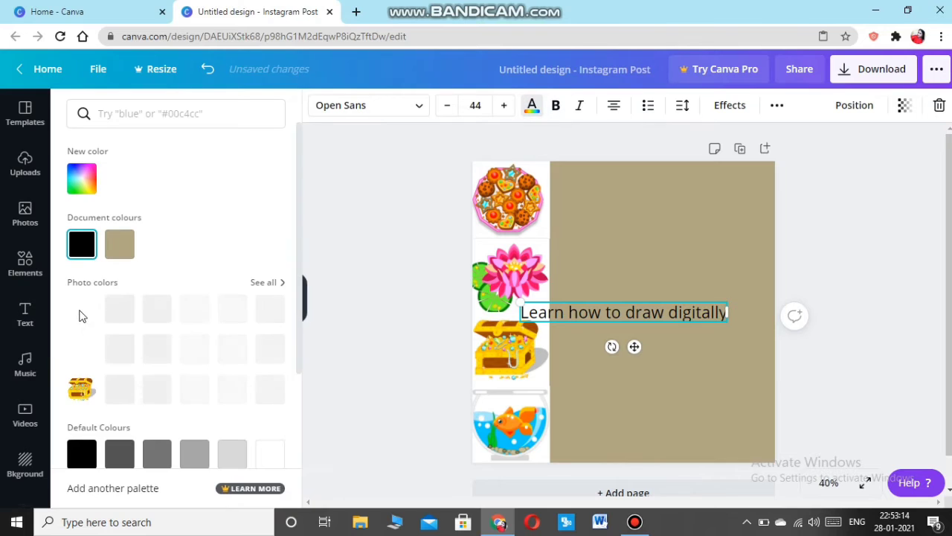
scroll(228, 397, "down", 3)
left_click(263, 411)
left_click(270, 317)
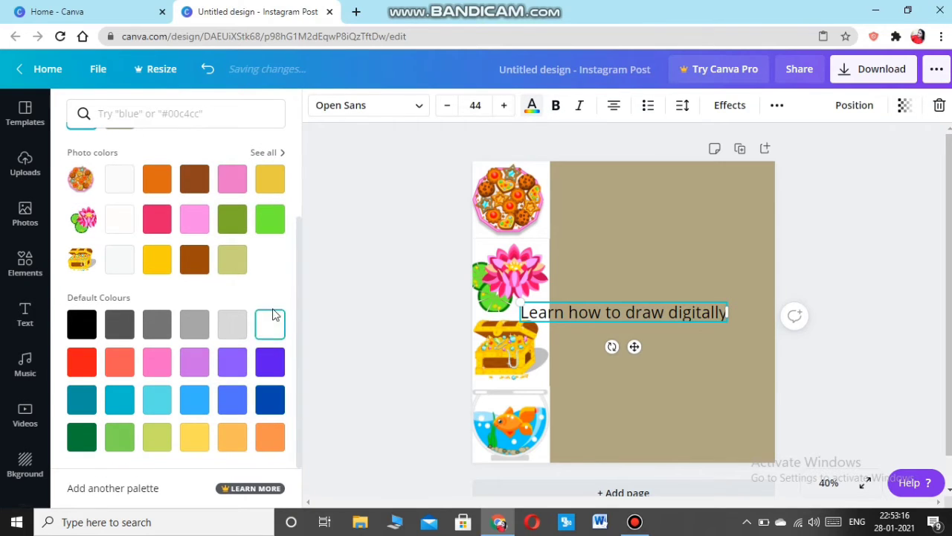
left_click(382, 105)
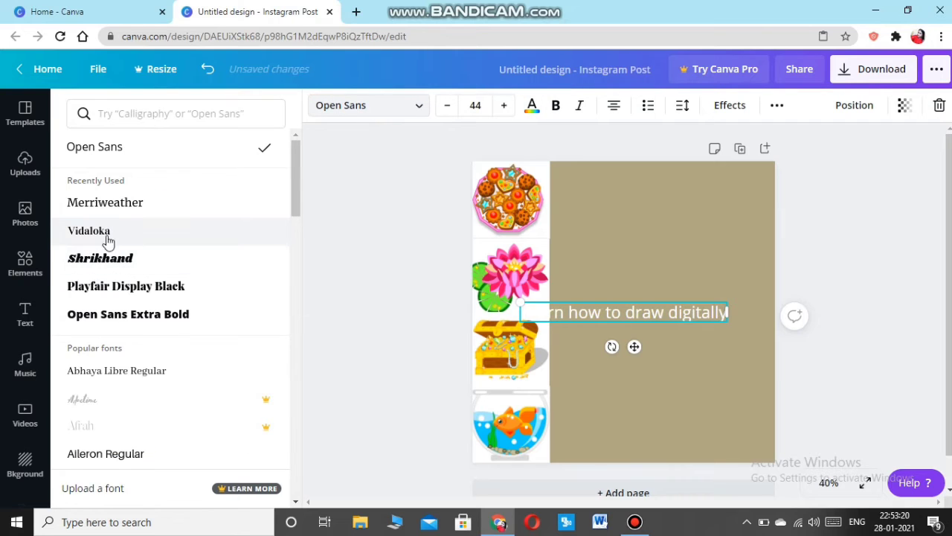
left_click(91, 233)
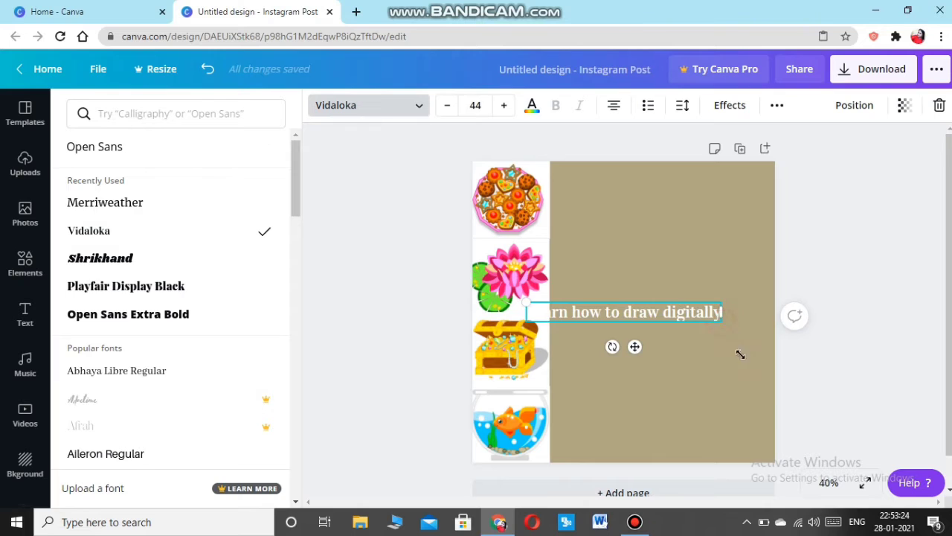
- Left-align the heading text and enlarge it to a font size of about 63.3
left_click_drag(740, 354, 779, 406)
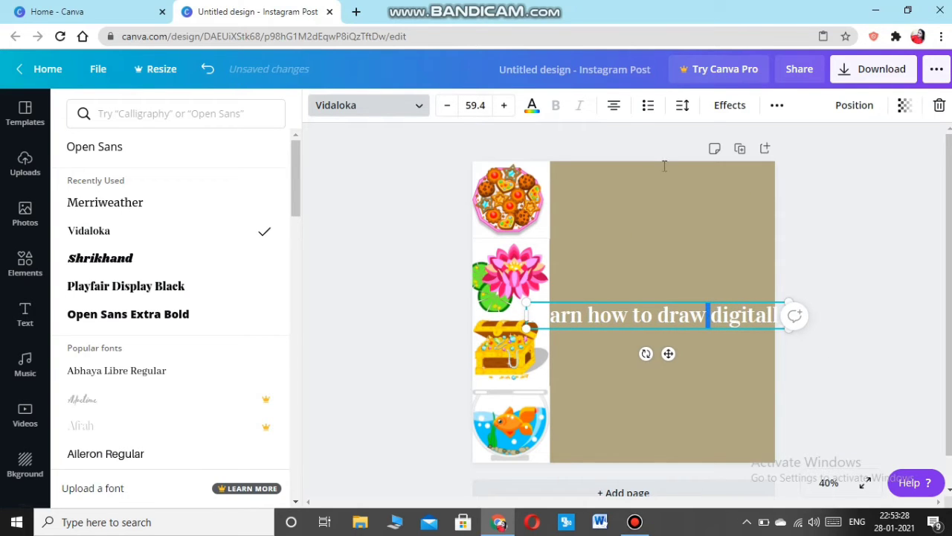
left_click(614, 105)
left_click_drag(752, 297, 818, 450)
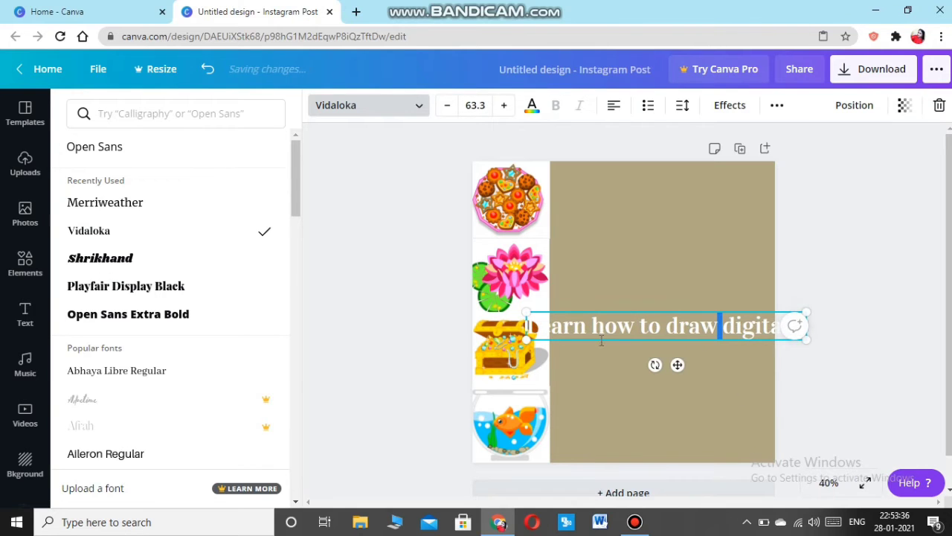
- Move the heading onto the tan area beside the frames and narrow its box so the text wraps onto four lines
left_click_drag(632, 324, 667, 289)
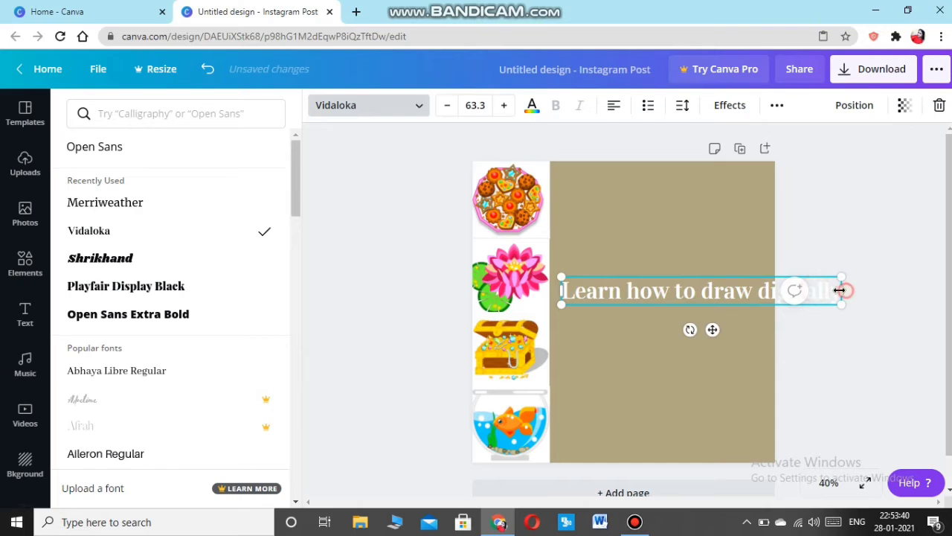
left_click_drag(783, 290, 660, 293)
left_click_drag(678, 362, 678, 362)
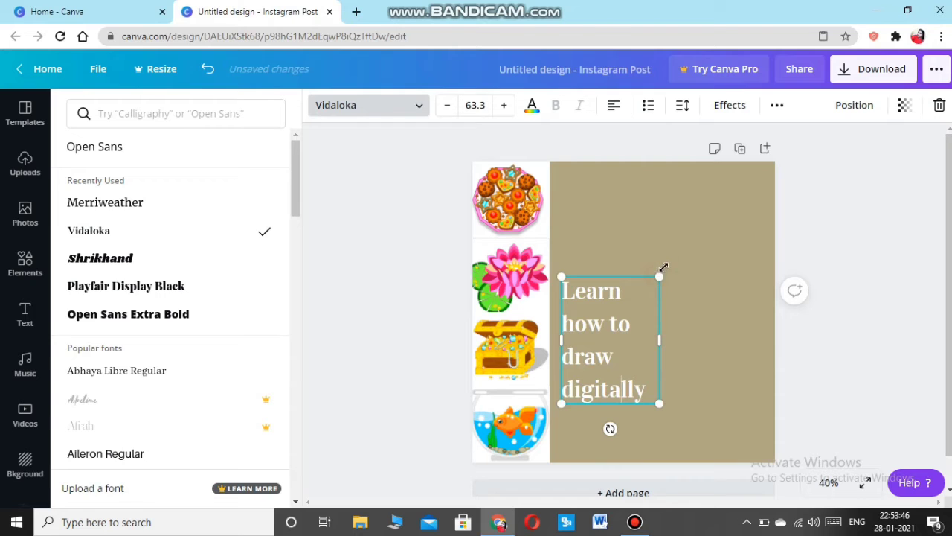
- Enlarge the heading to a font size of about 102 and set its line height to 1.12
left_click_drag(663, 267, 716, 227)
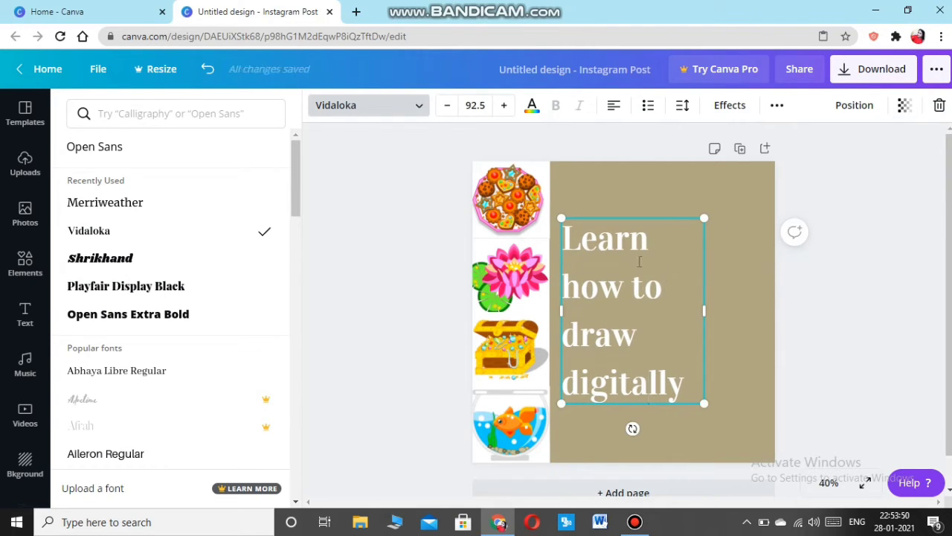
left_click(682, 106)
left_click_drag(796, 180, 777, 184)
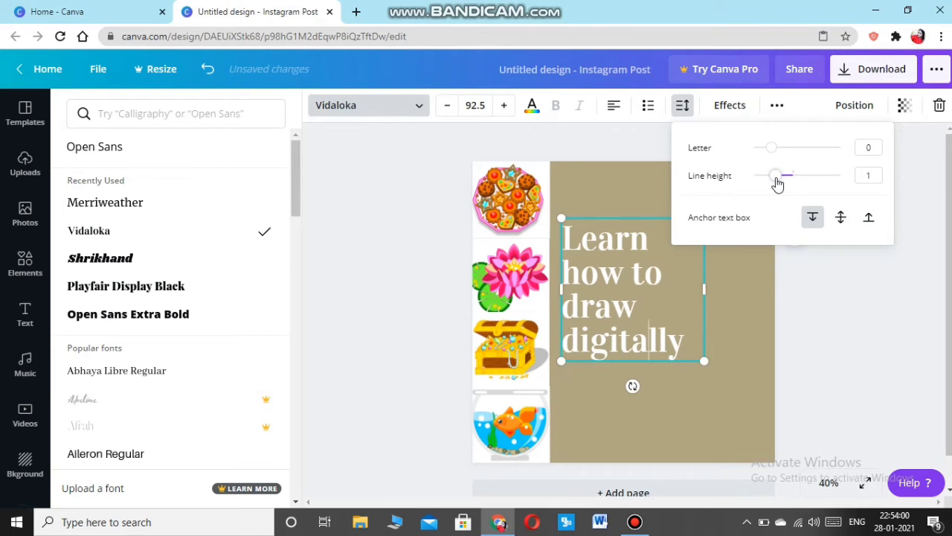
left_click_drag(779, 184, 782, 184)
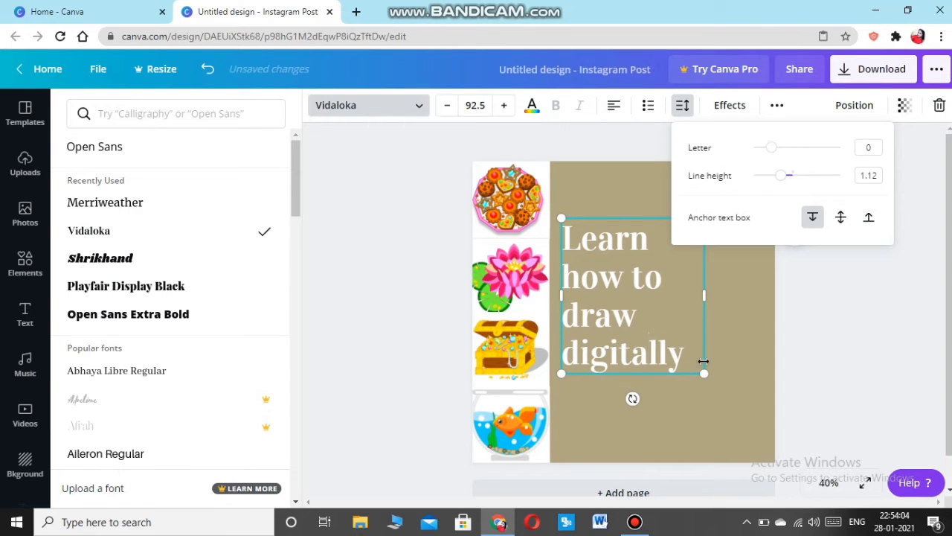
left_click_drag(699, 373, 719, 387)
left_click(829, 365)
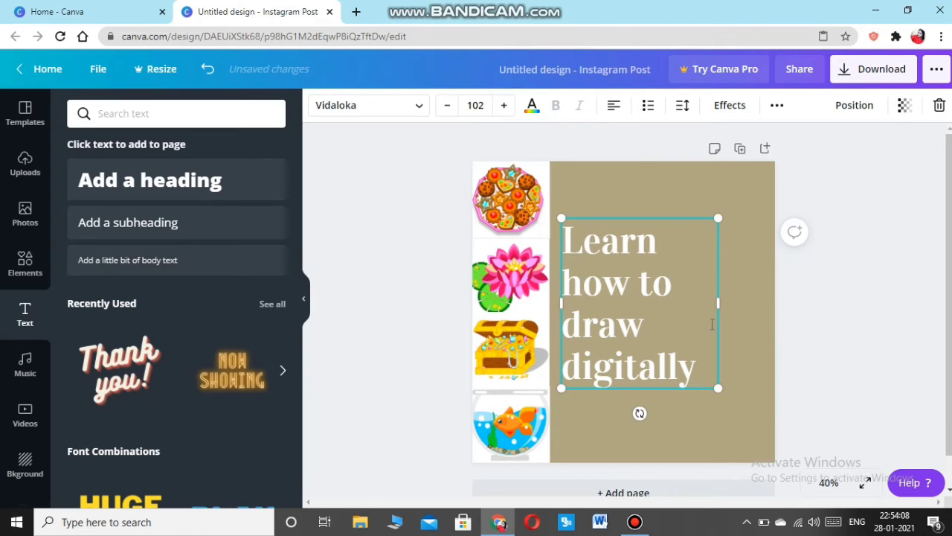
left_click(834, 370)
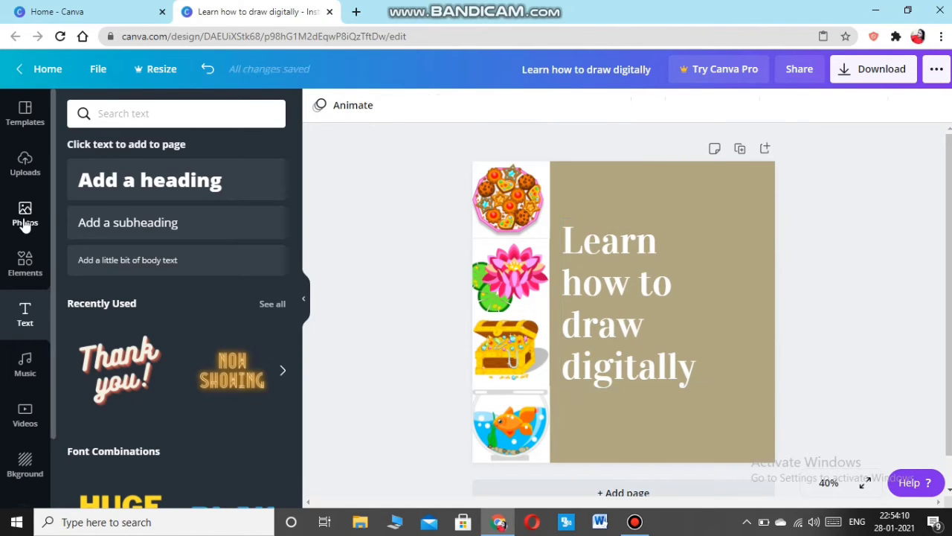
- Add a solid white line just above the heading, starting at the text's left edge and about as wide as its box
left_click(24, 267)
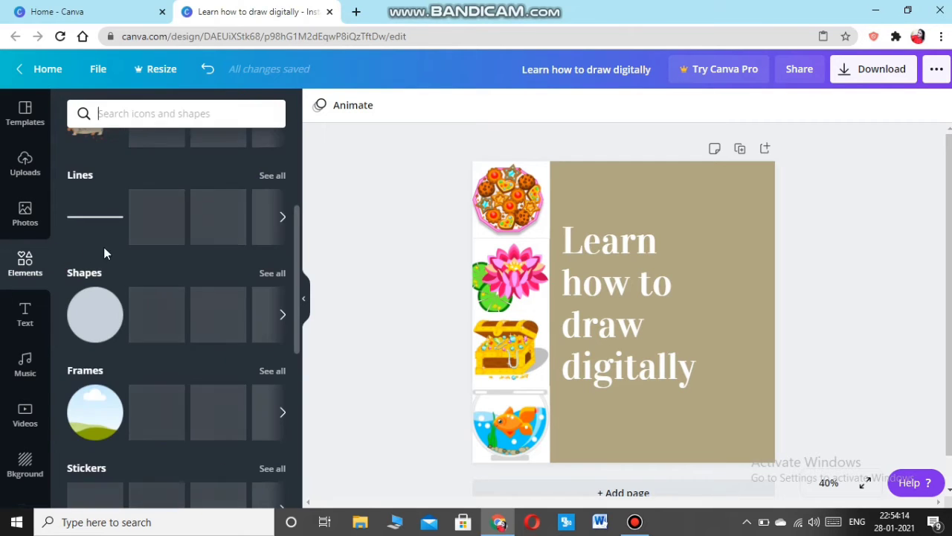
left_click(85, 218)
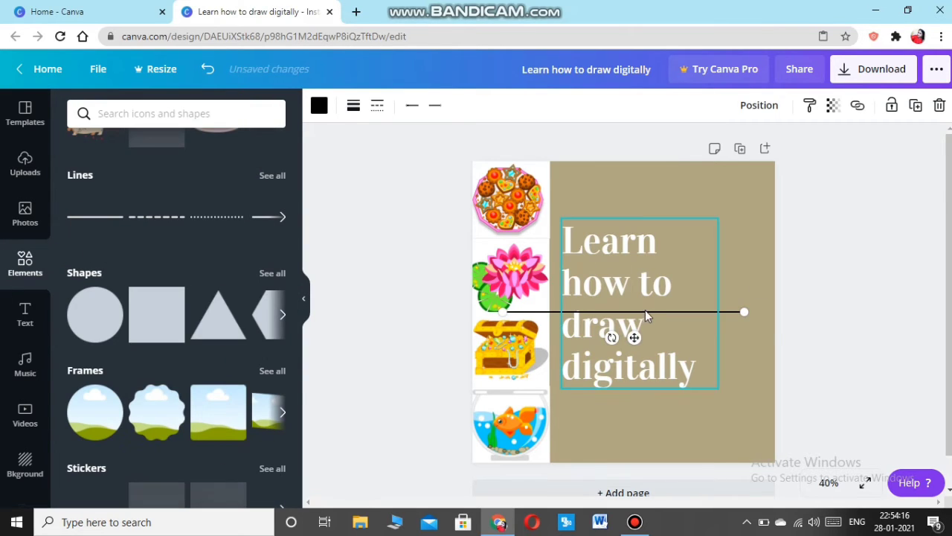
left_click(319, 105)
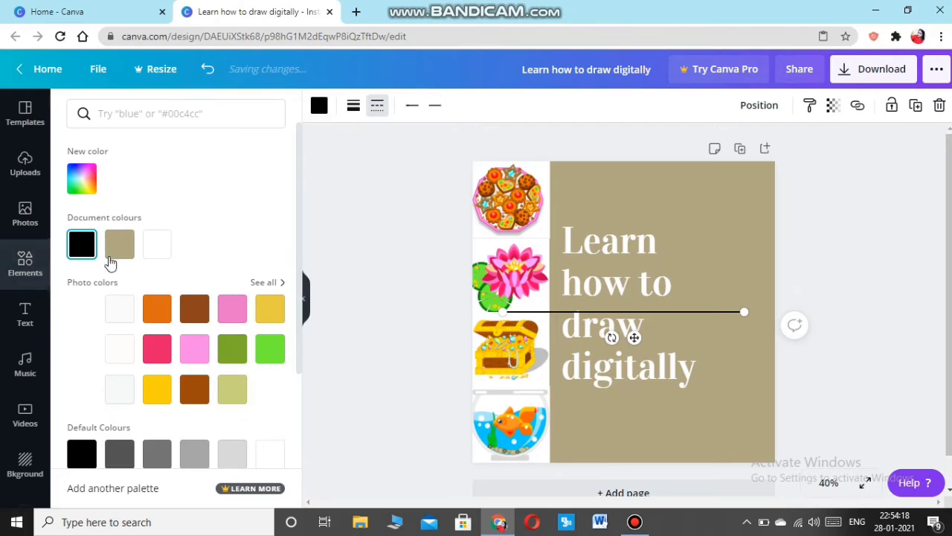
left_click(158, 245)
left_click_drag(679, 309, 702, 206)
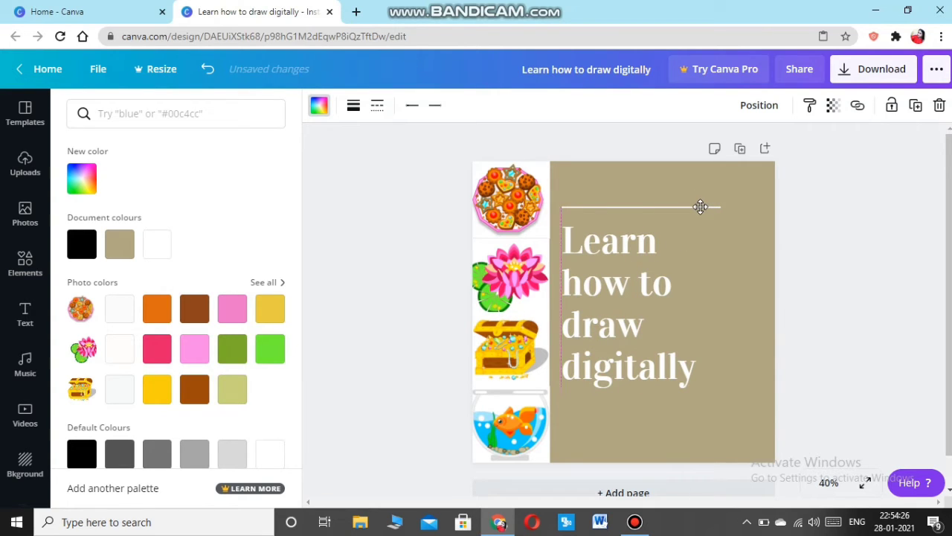
left_click_drag(700, 206, 700, 207)
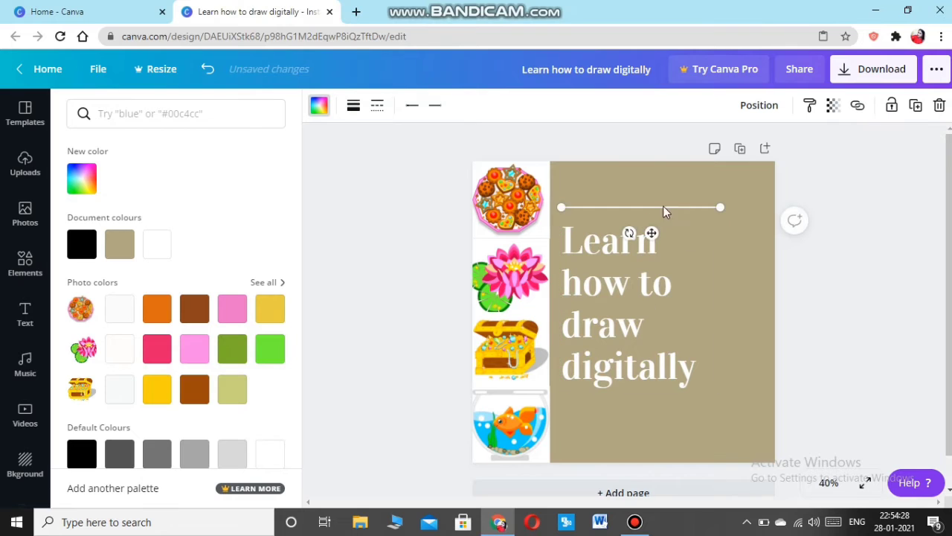
- Duplicate the white line and place the copy just below the heading, aligned with the upper line
right_click(672, 210)
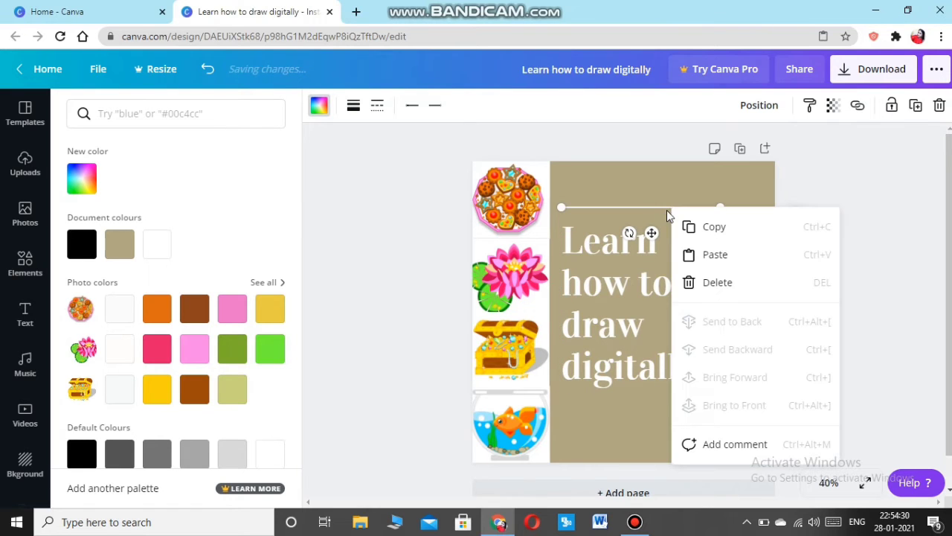
left_click(714, 251)
right_click(713, 251)
left_click(738, 296)
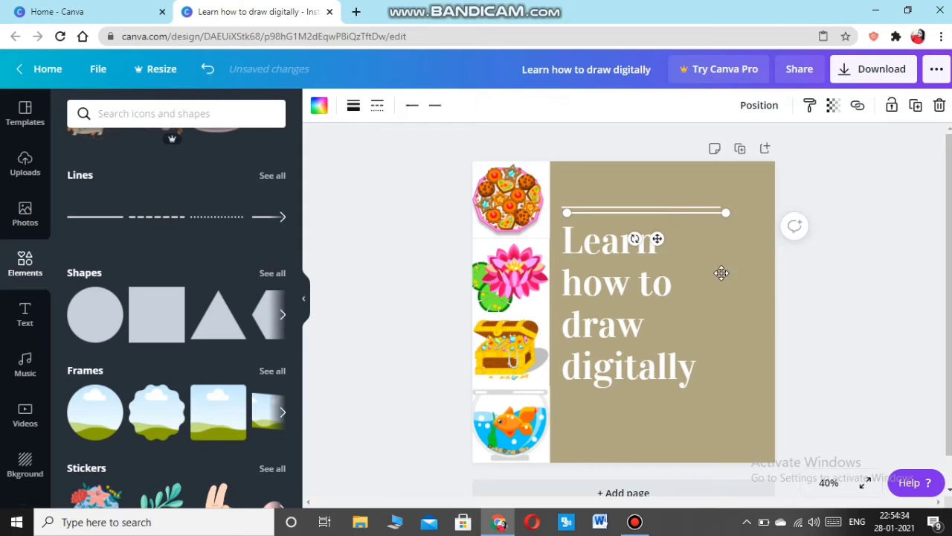
left_click_drag(682, 215, 675, 400)
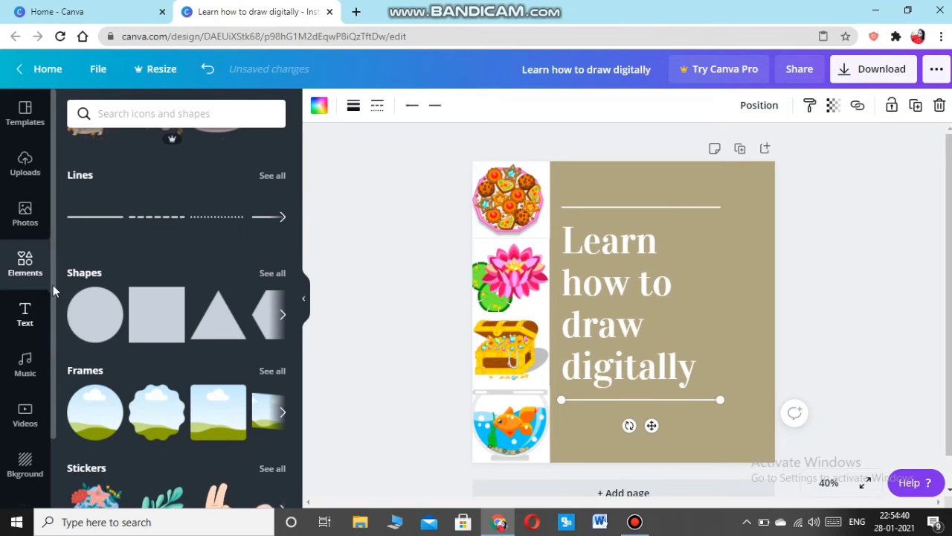
left_click(25, 320)
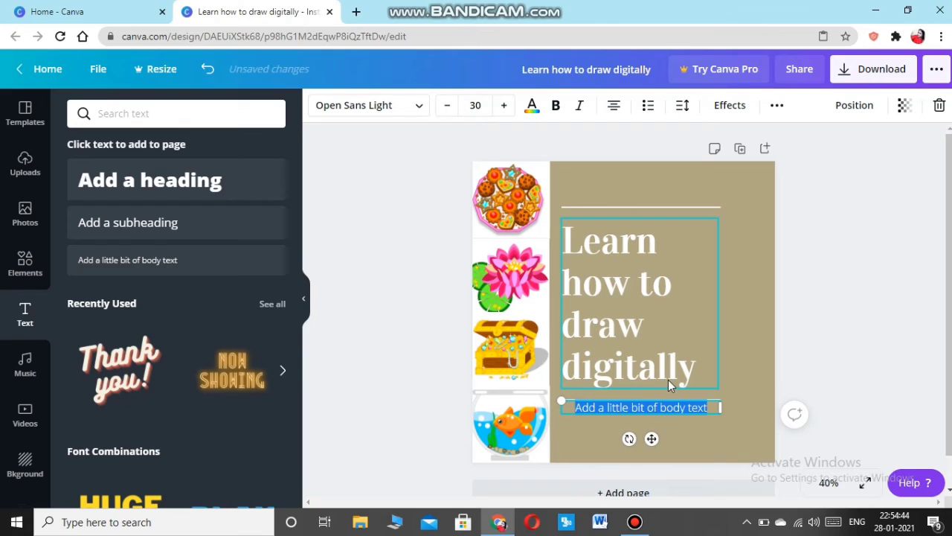
type("@agml")
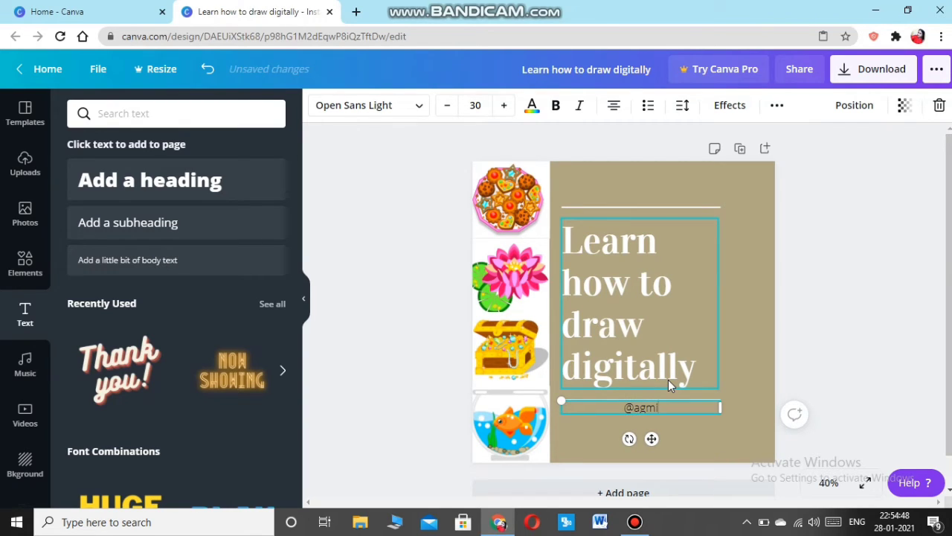
type("_art_and_craft")
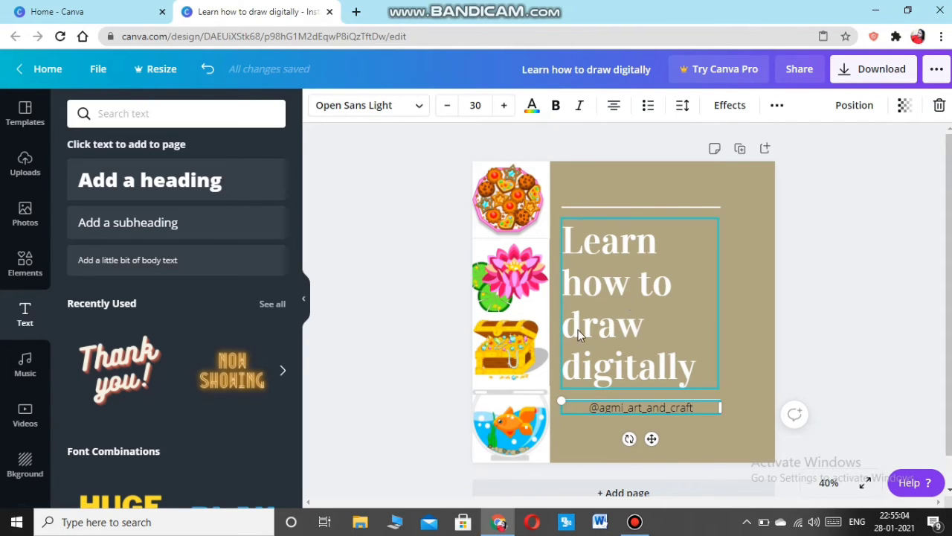
left_click(409, 110)
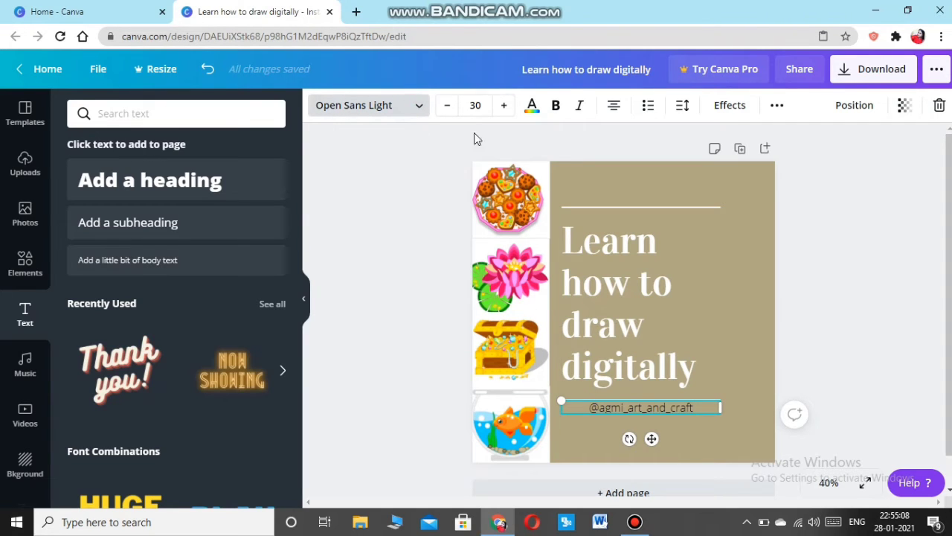
left_click(856, 346)
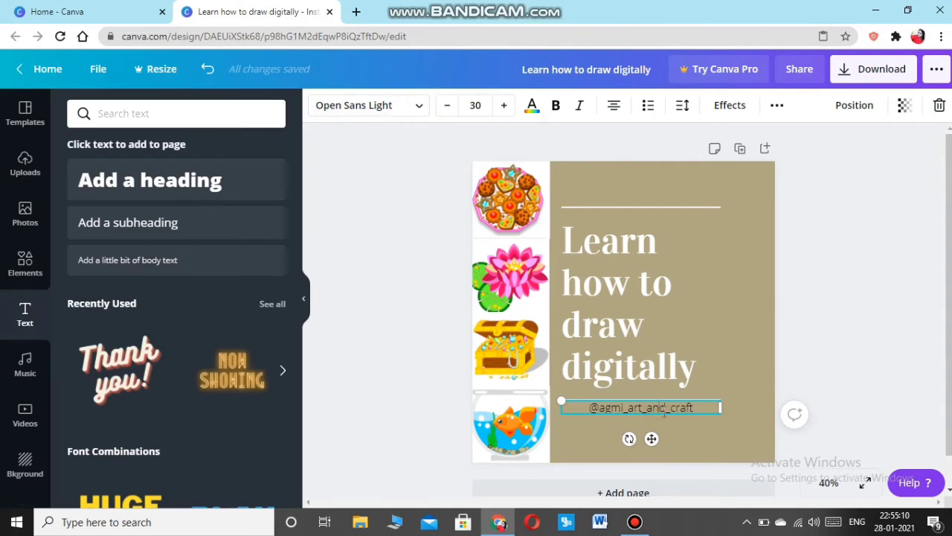
left_click(863, 376)
double_click(673, 414)
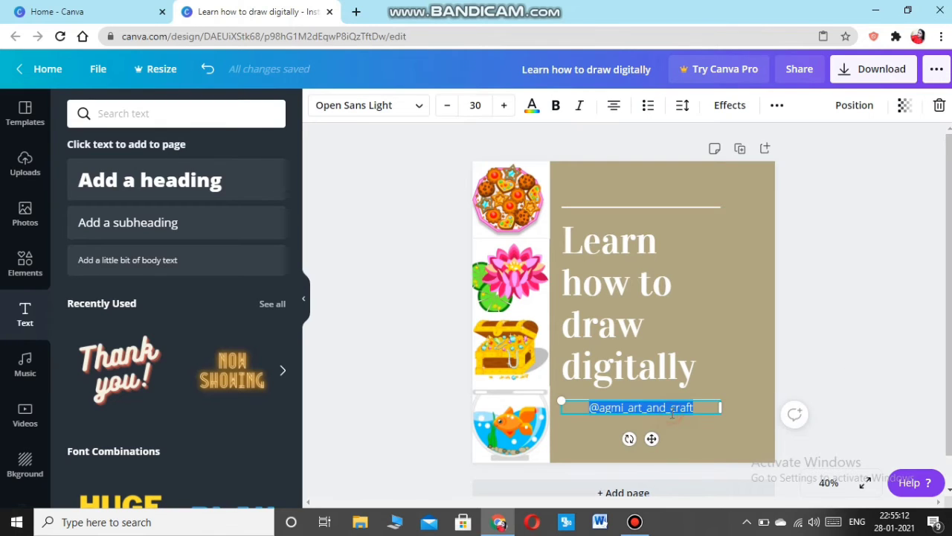
left_click(555, 105)
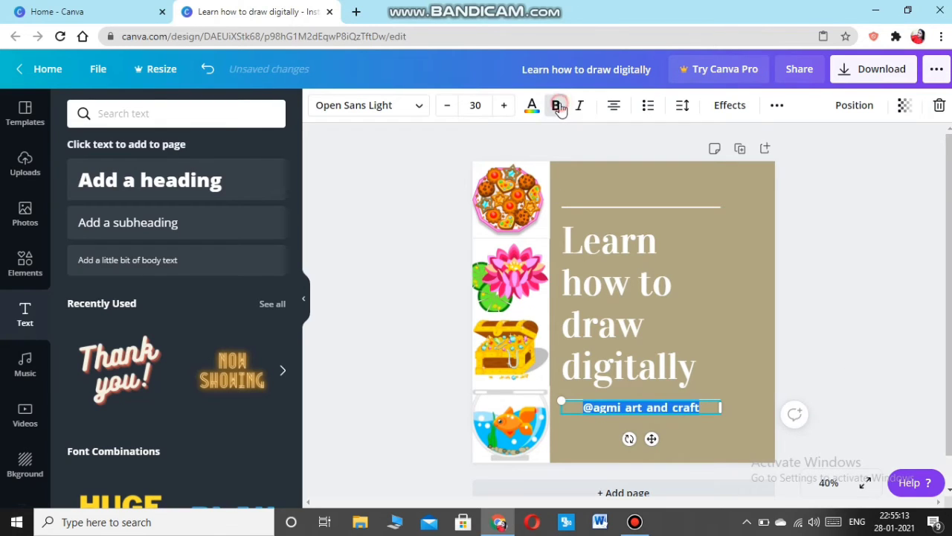
- Shrink the handle's text box to fit its text, move it just above the upper line, and colour it white
left_click(714, 407)
left_click(721, 407)
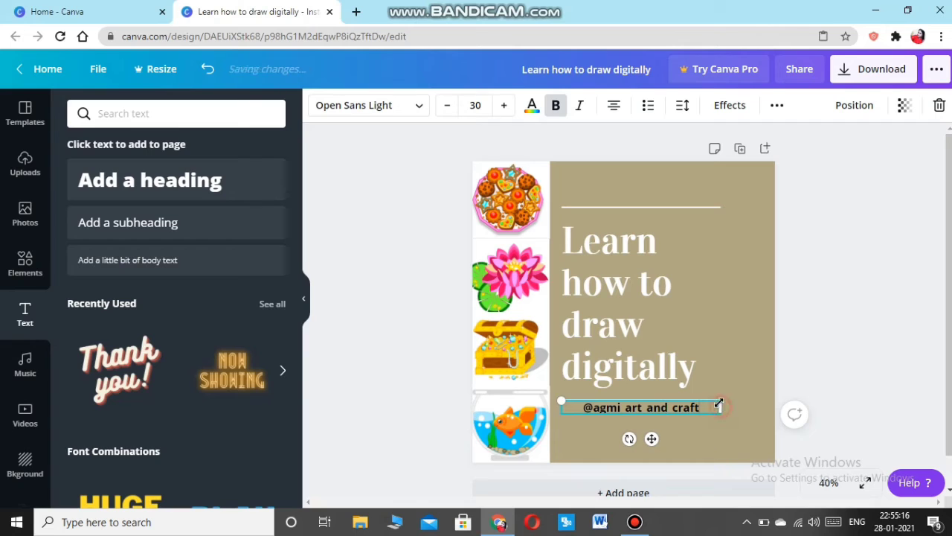
left_click_drag(719, 407, 669, 188)
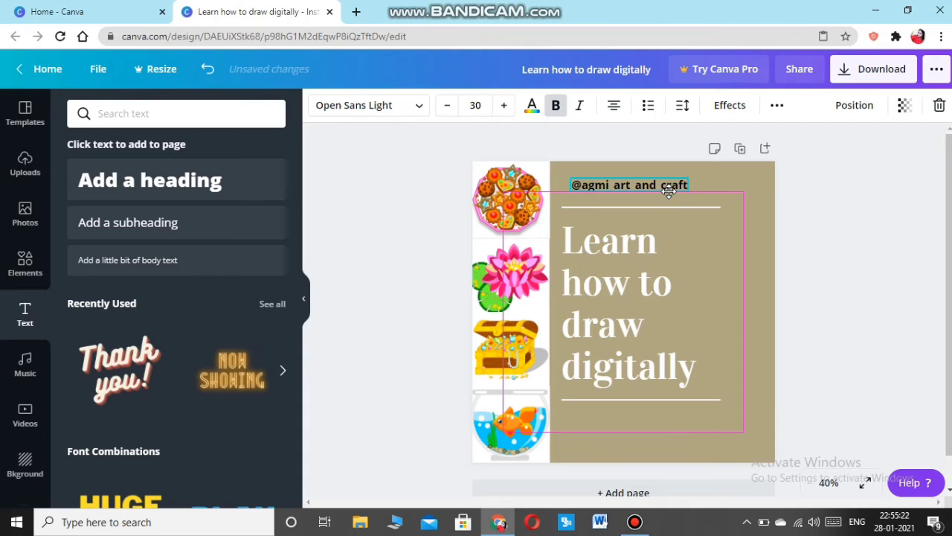
left_click(531, 105)
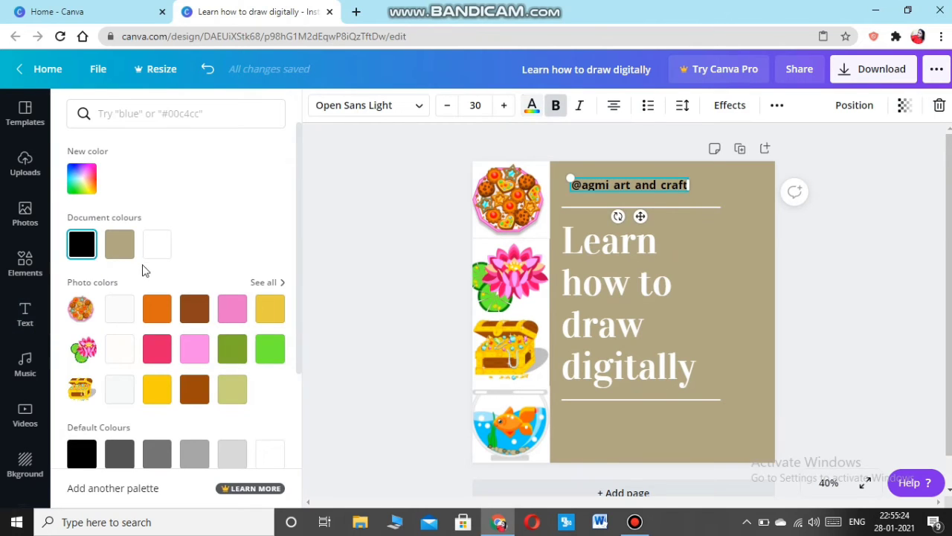
left_click(157, 244)
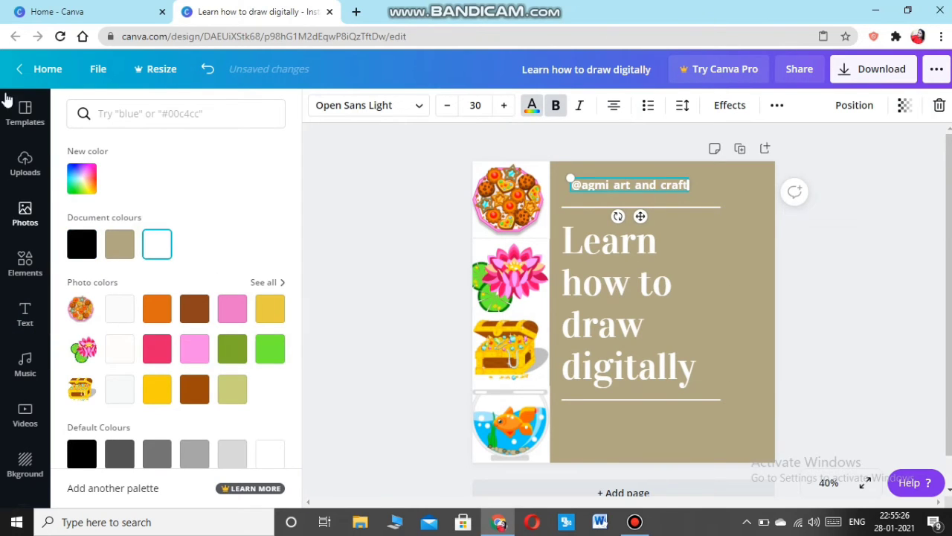
- Open the existing "Instagram posts" design and copy the blue "Agmi's Art and Craft" logo from its 1000 followers page
left_click(93, 9)
scroll(425, 291, "down", 1)
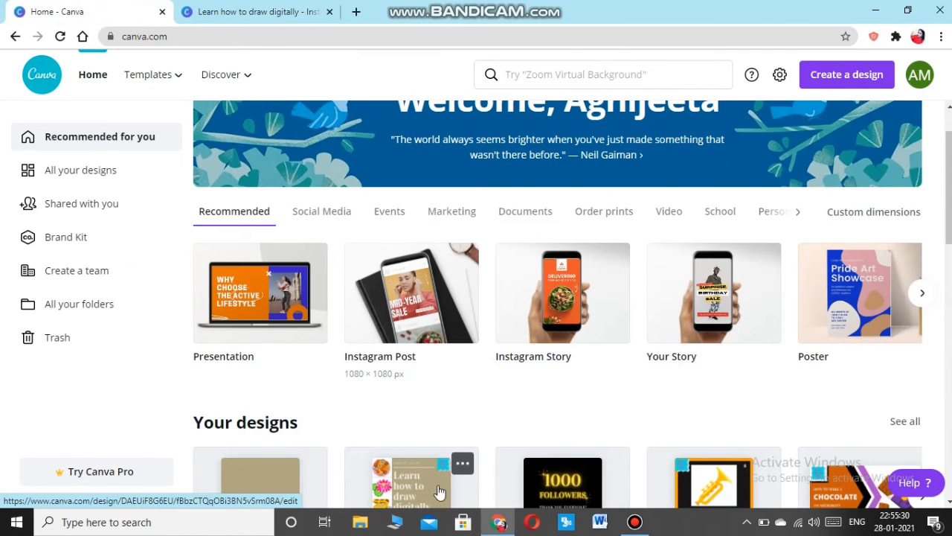
left_click(547, 489)
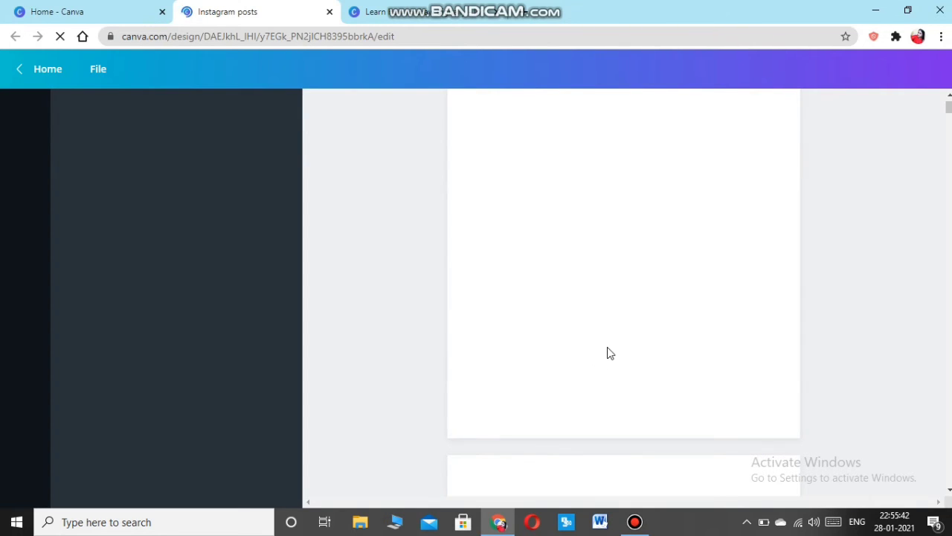
scroll(617, 342, "down", 1)
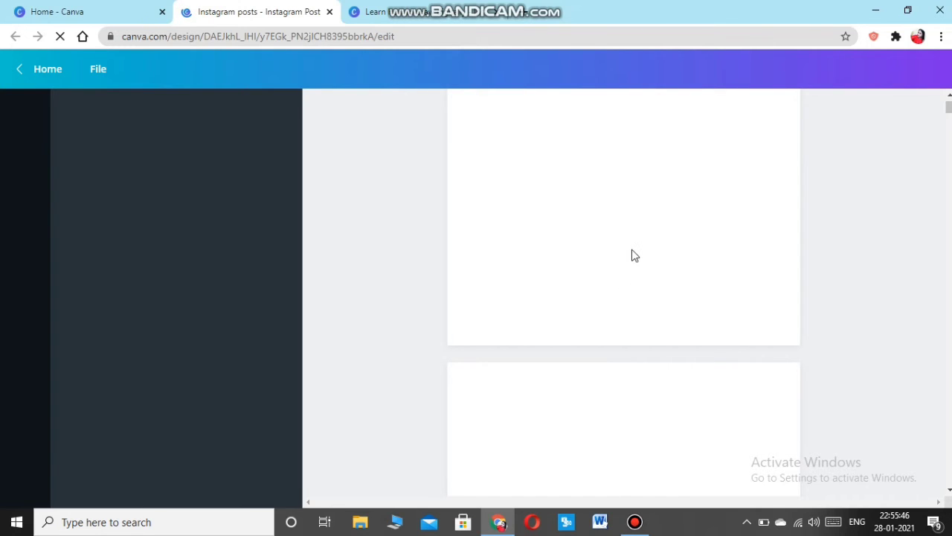
scroll(632, 251, "up", 1)
scroll(621, 334, "down", 2)
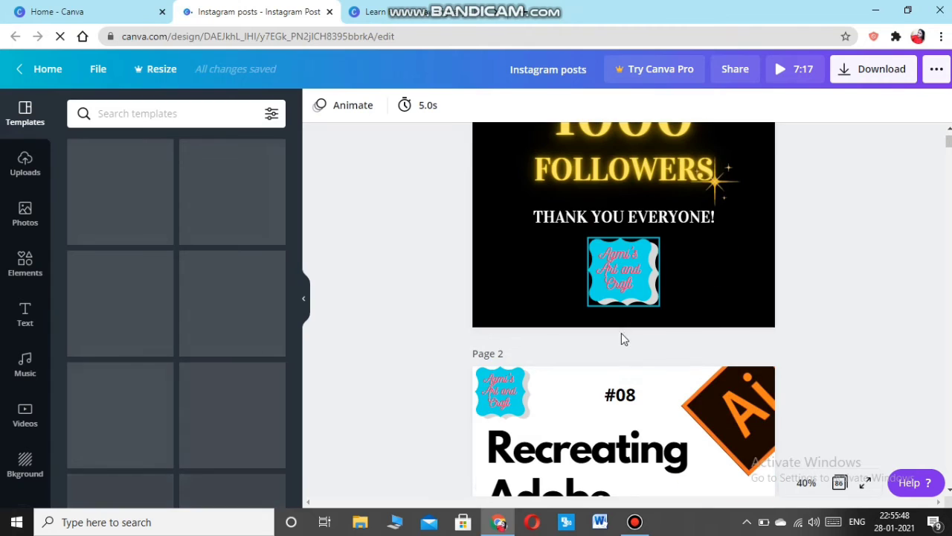
scroll(610, 240, "down", 1)
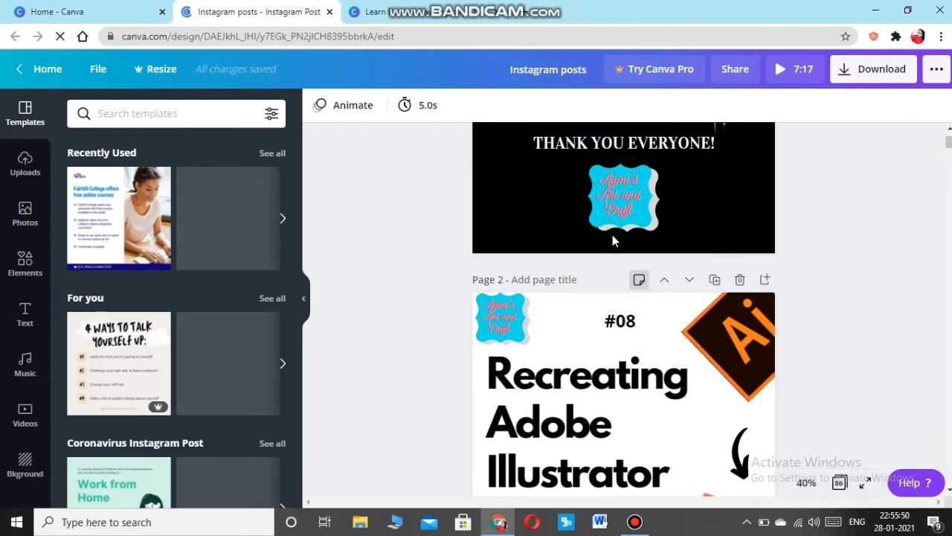
right_click(631, 213)
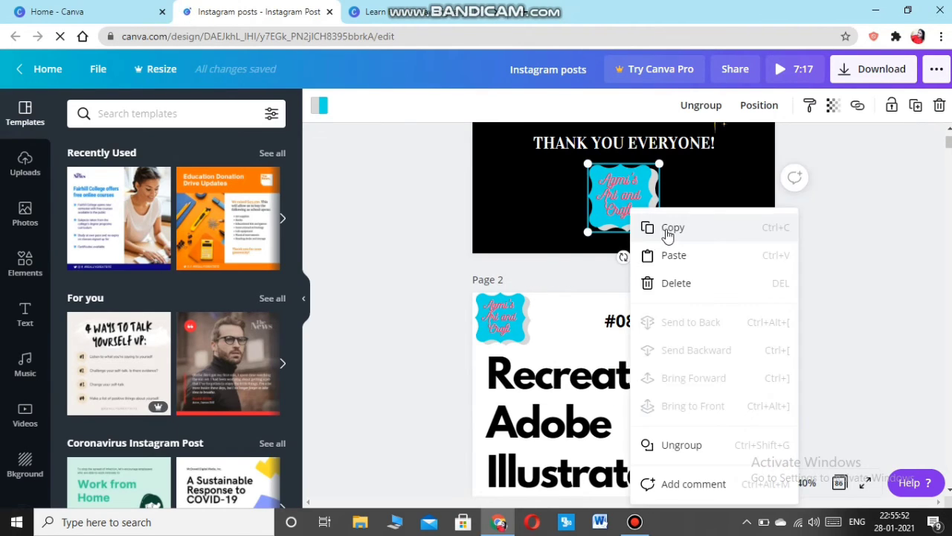
left_click(668, 235)
- Paste the logo into the "Learn how to draw digitally" design and fit it, slightly reduced, into the page's upper right corner
left_click(386, 11)
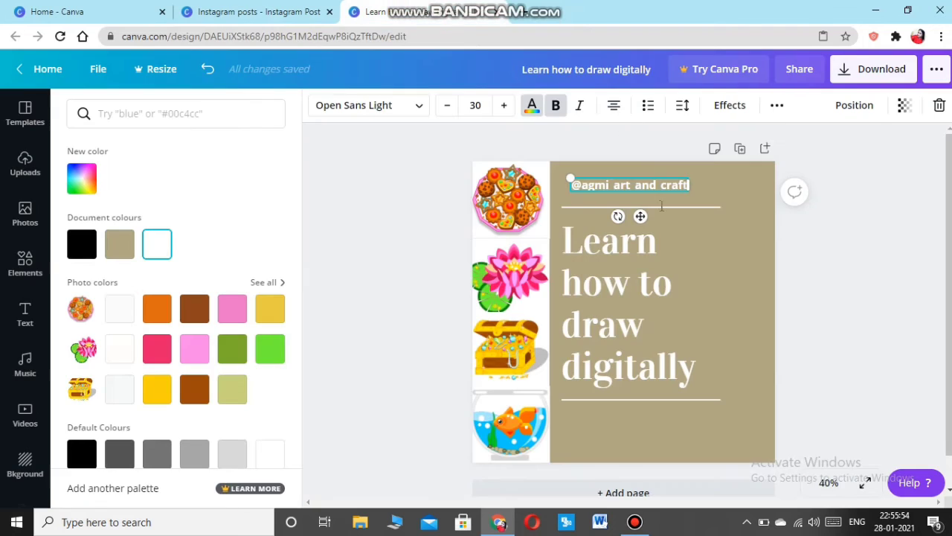
right_click(741, 186)
left_click(778, 229)
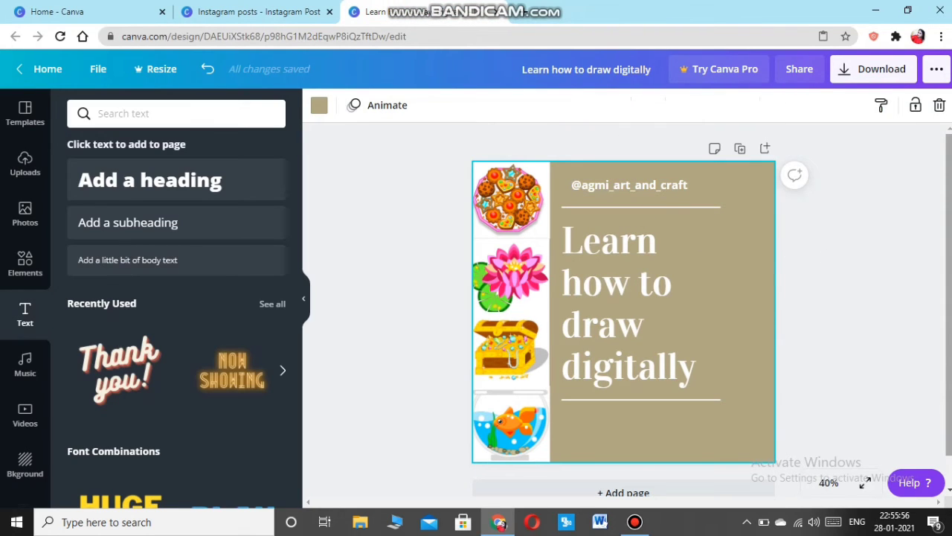
key("ctrl+v")
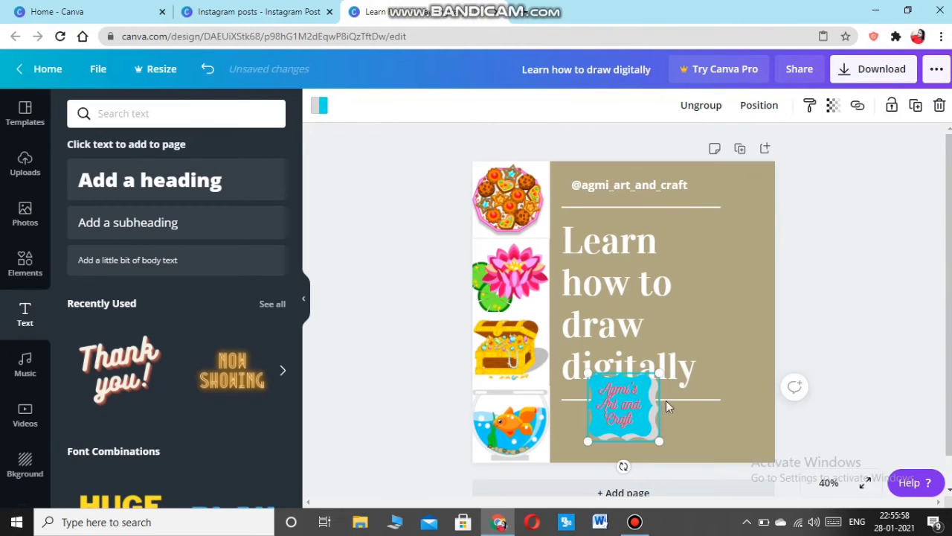
left_click_drag(636, 404, 740, 195)
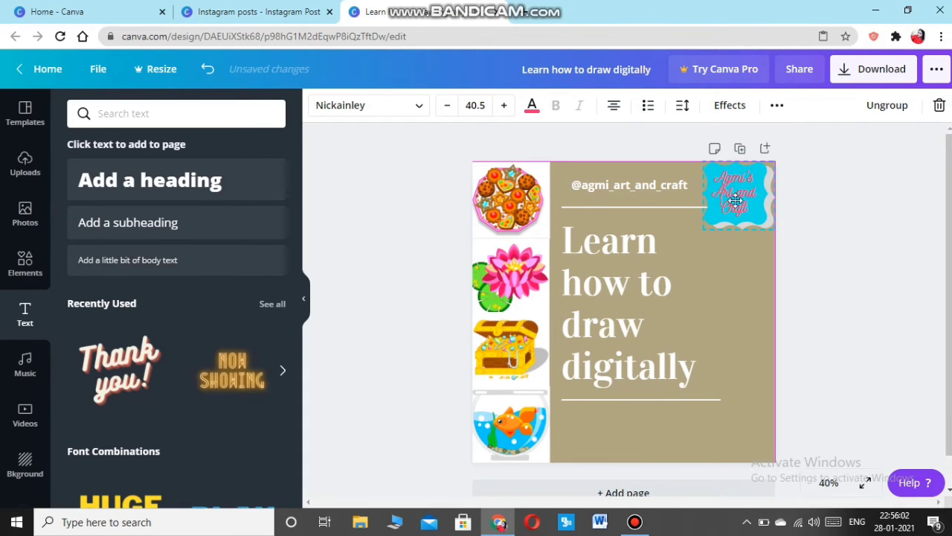
left_click_drag(702, 224, 713, 215)
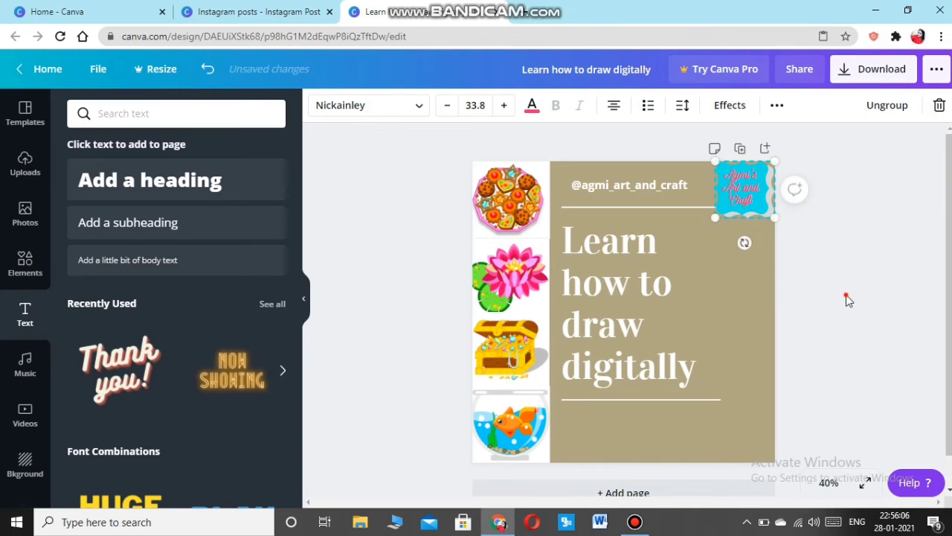
left_click(848, 300)
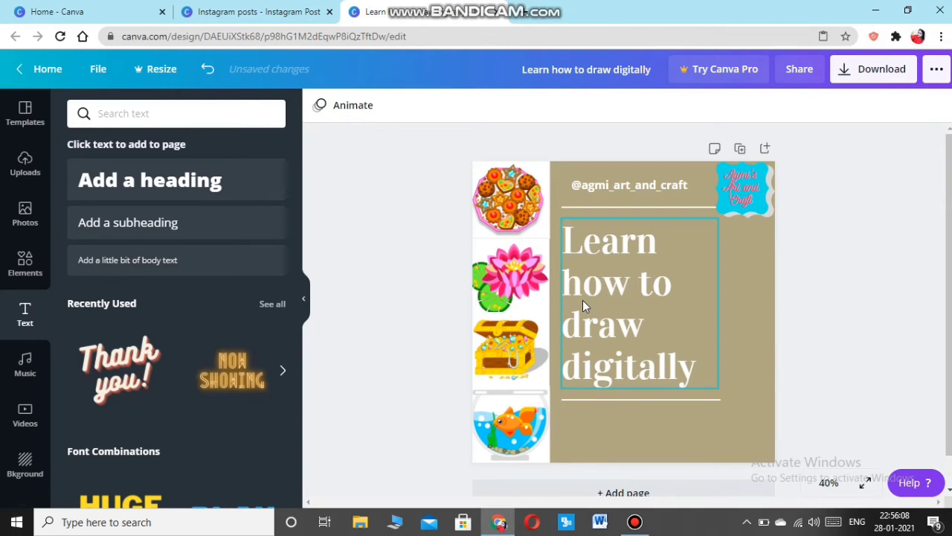
- Move the heading up against the upper line and raise the lower line to sit just below the heading
left_click_drag(582, 300, 586, 283)
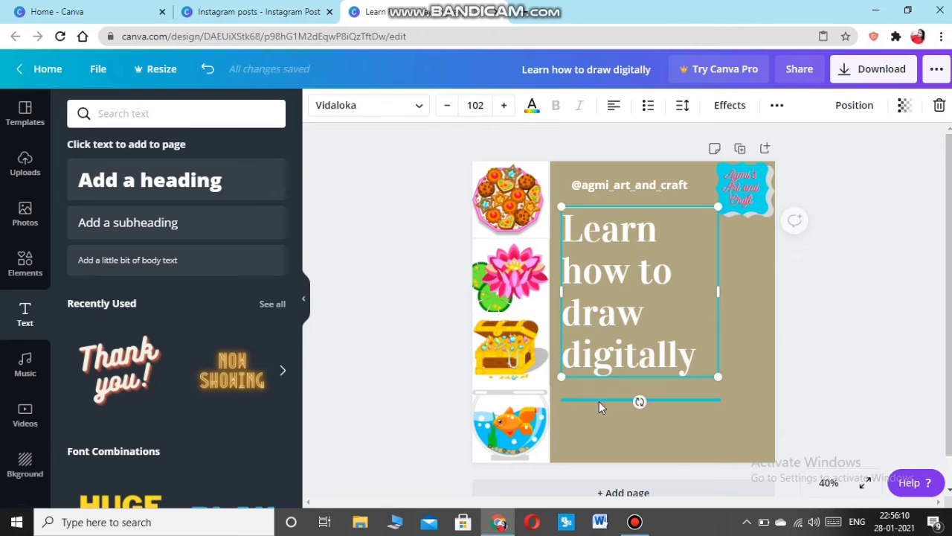
left_click_drag(601, 405, 598, 389)
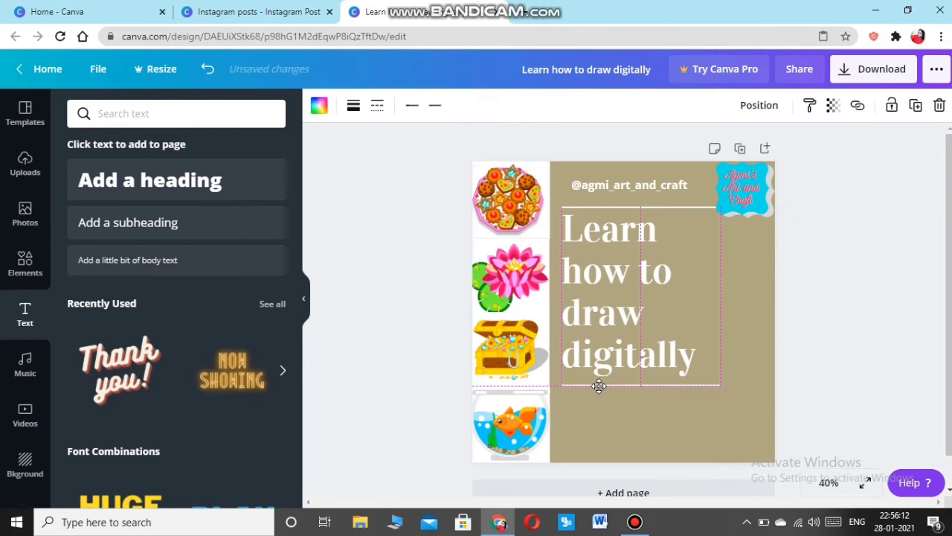
left_click(812, 423)
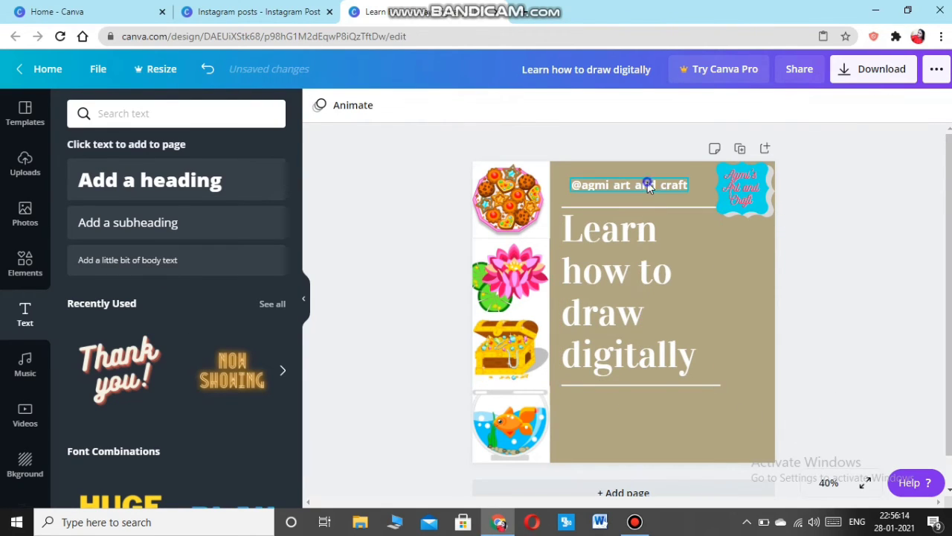
- Remove the bold from the handle text and align its box with the left edge of the heading and line
right_click(647, 183)
left_click(412, 230)
left_click(619, 185)
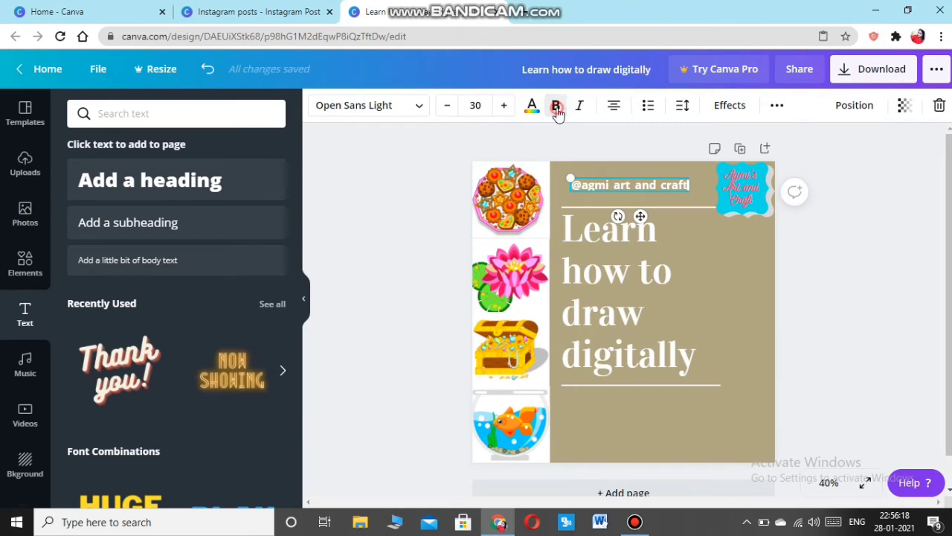
left_click(556, 105)
left_click_drag(567, 179, 541, 164)
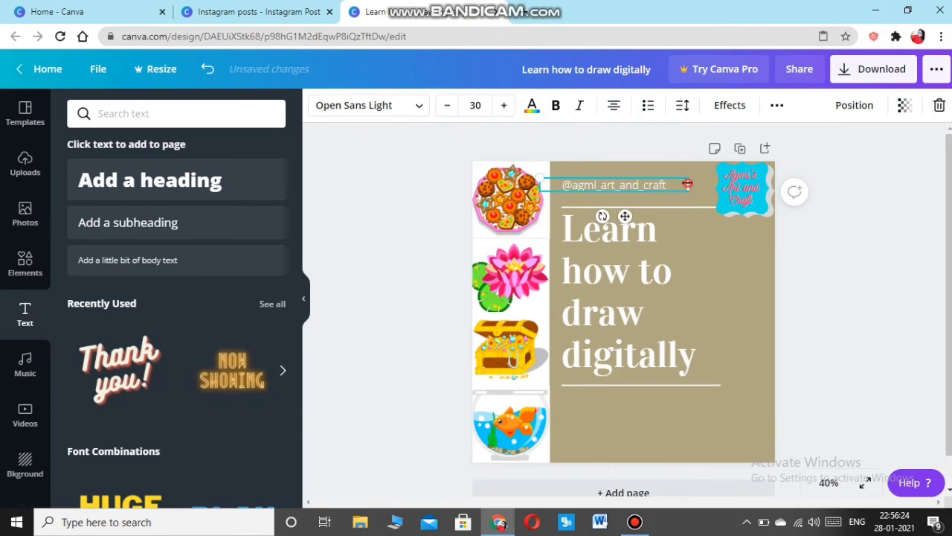
left_click_drag(687, 184, 658, 193)
double_click(632, 191)
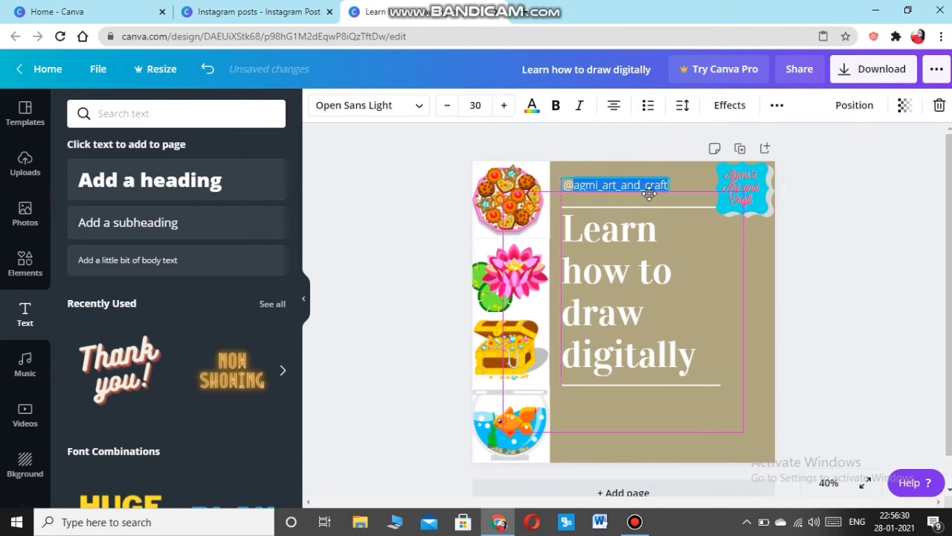
left_click(630, 410)
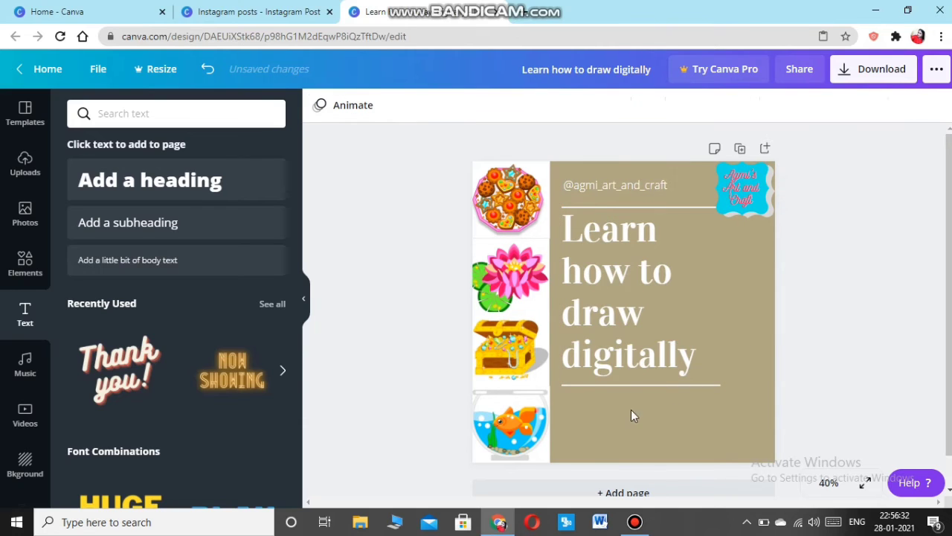
- Copy the handle text and place the duplicate just below the lower line
right_click(620, 185)
left_click(655, 201)
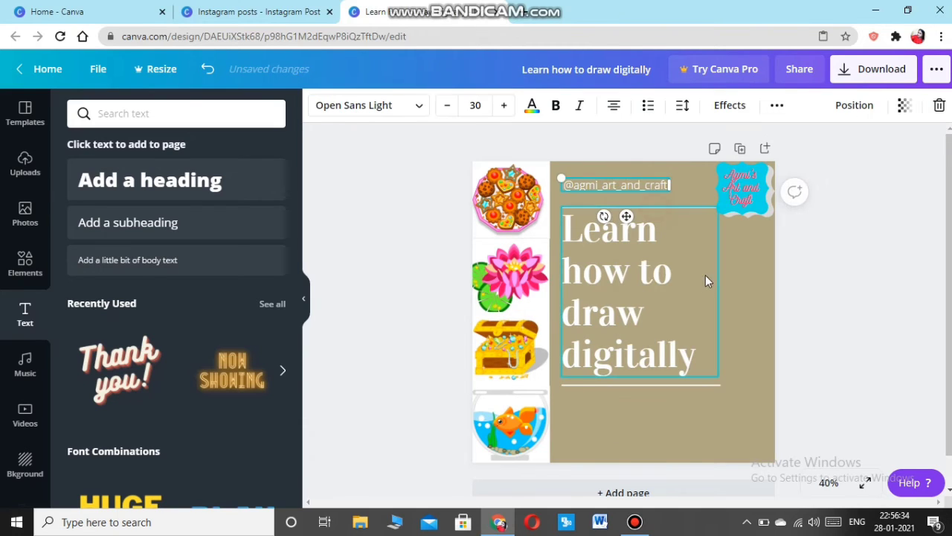
left_click(726, 294)
right_click(726, 290)
left_click(732, 337)
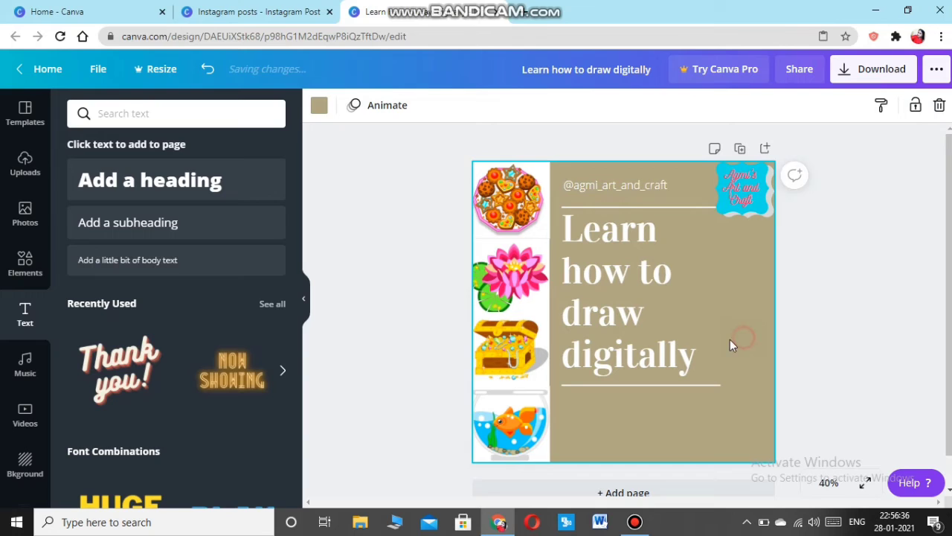
left_click(634, 522)
left_click(403, 388)
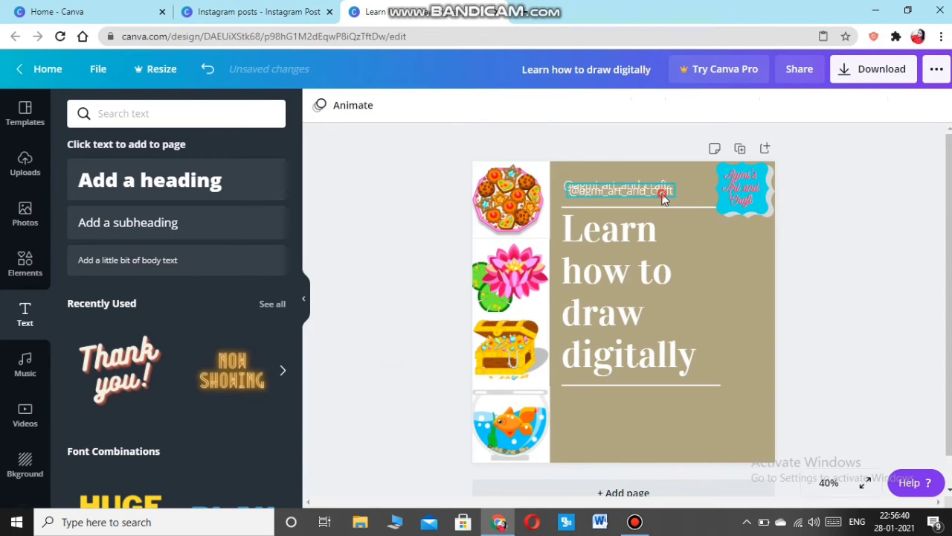
left_click_drag(663, 197, 671, 405)
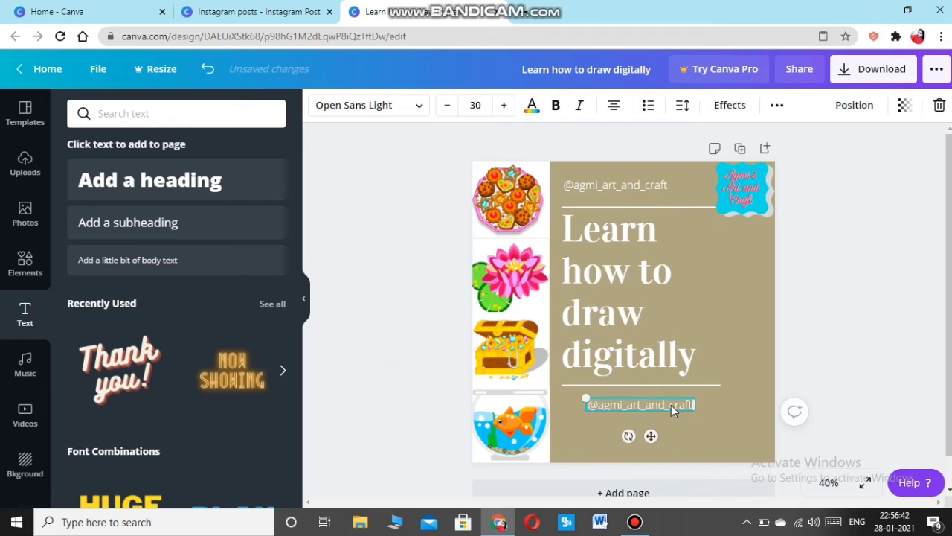
- Replace the duplicated text with "Visit and free resources at" and widen its box so it fits on one line
double_click(671, 405)
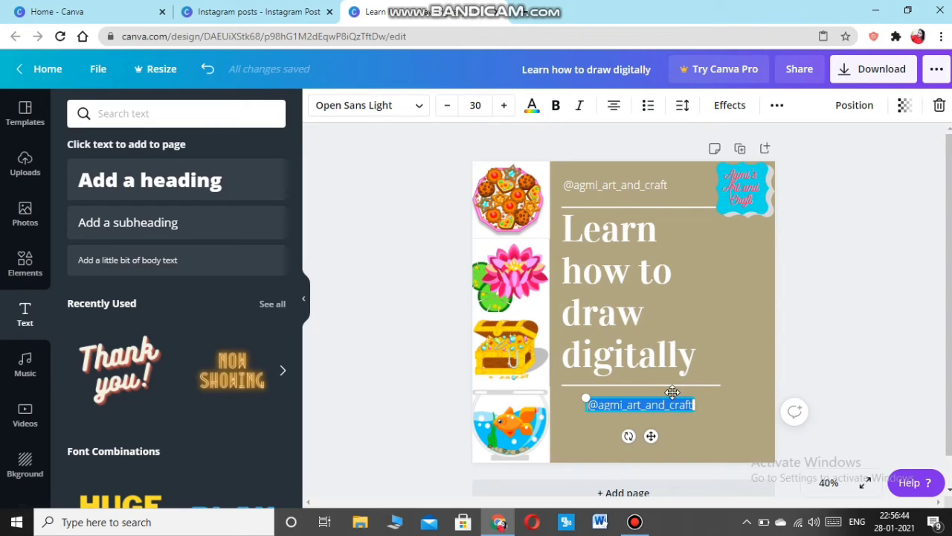
type("v")
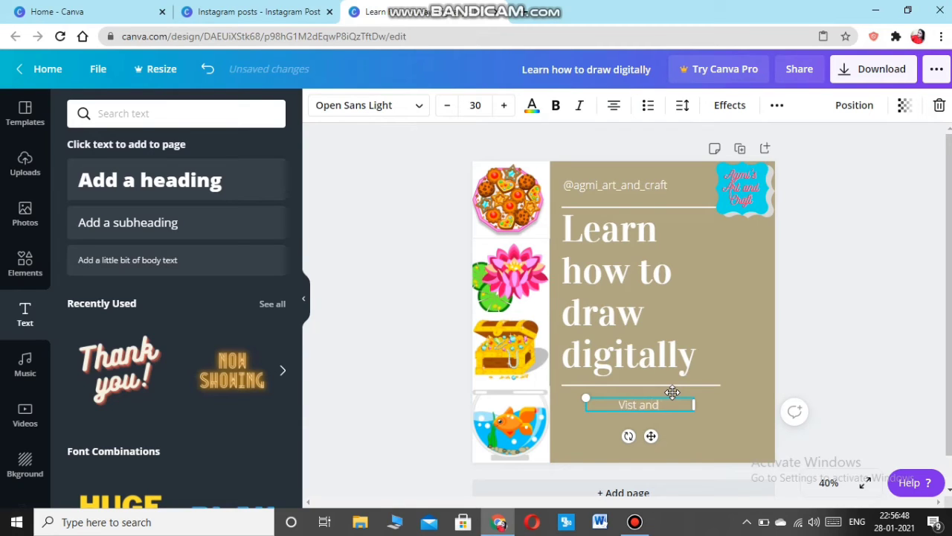
type("ist and free resources at")
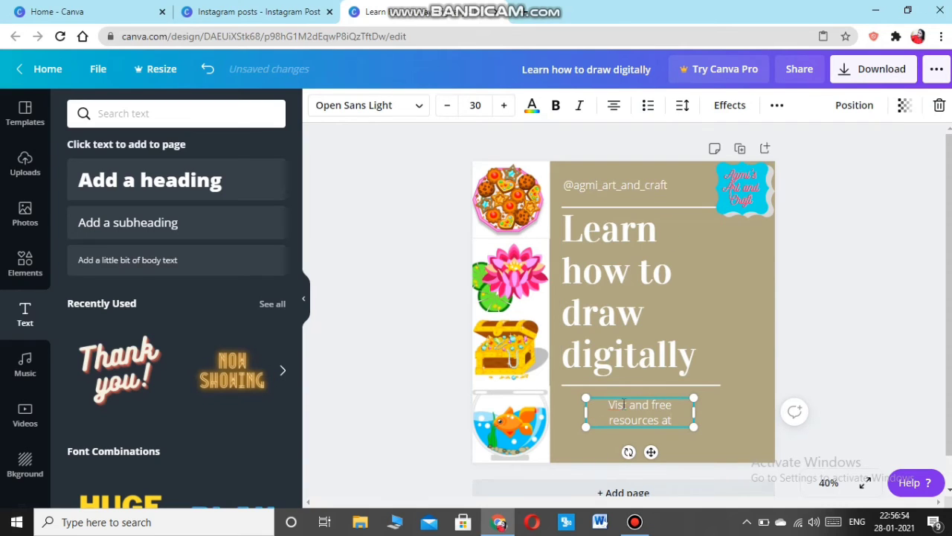
type("i")
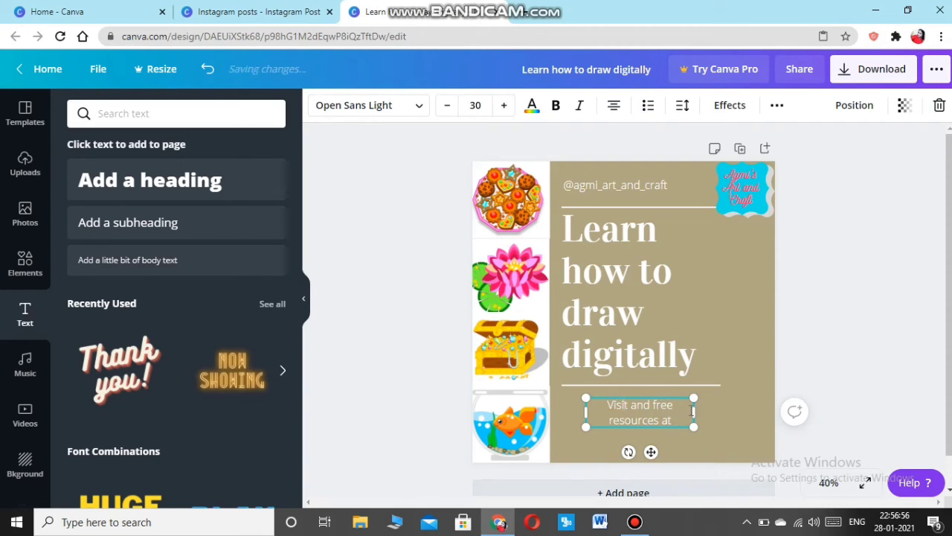
left_click_drag(712, 408, 727, 407)
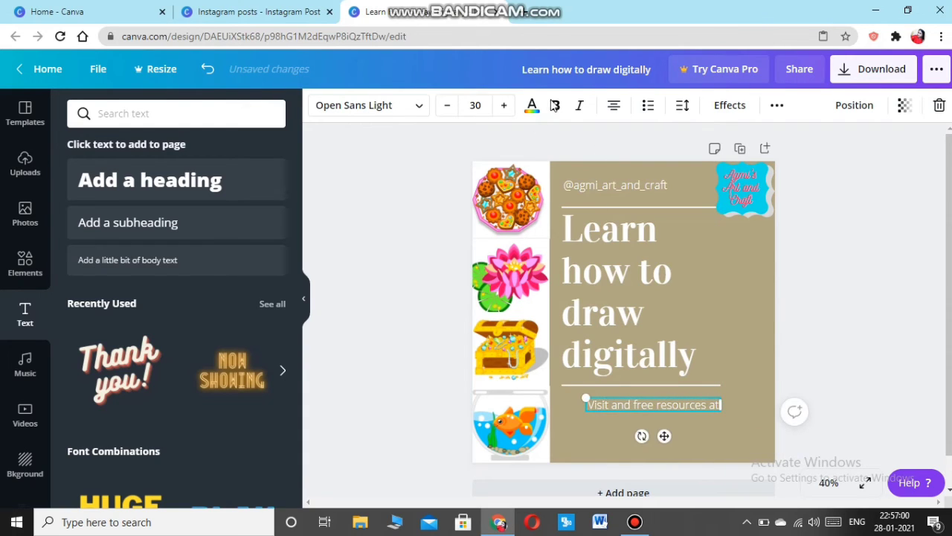
left_click(401, 438)
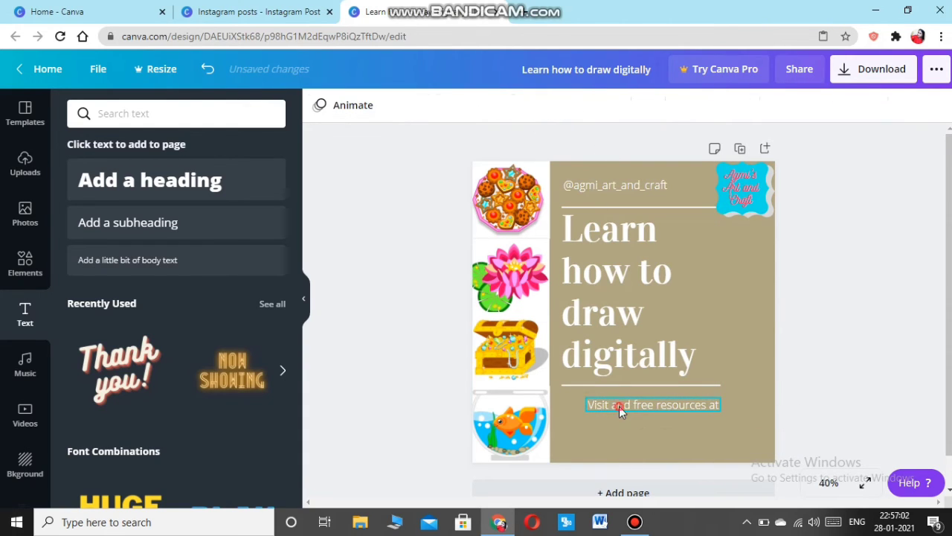
left_click(619, 407)
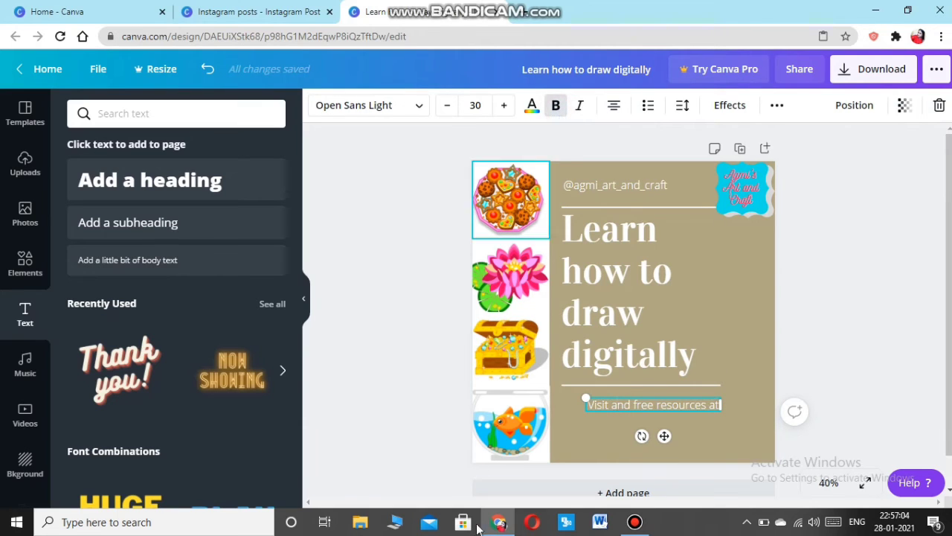
left_click(419, 426)
left_click(603, 401)
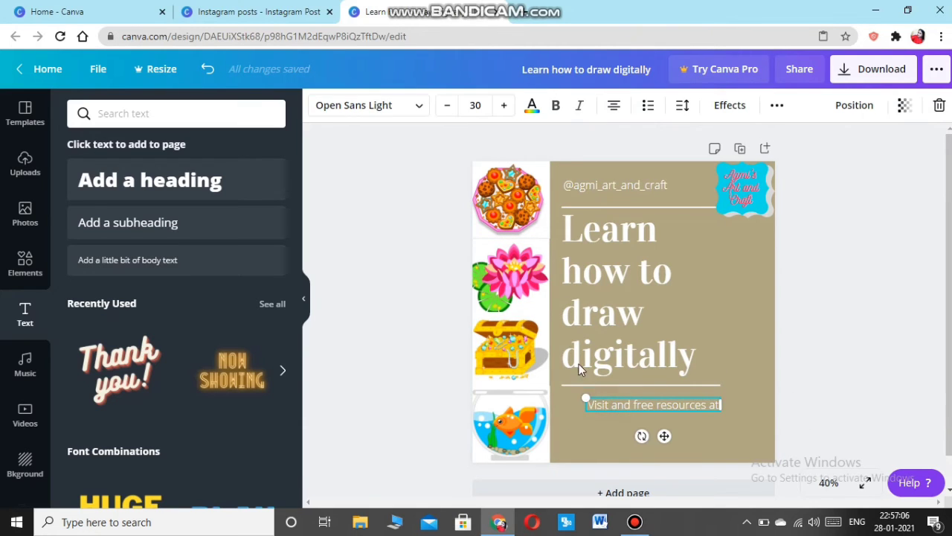
- Make the "Visit and free resources at" text bold, scale it down to size 23.1 and shift it towards the post's right edge
left_click(556, 104)
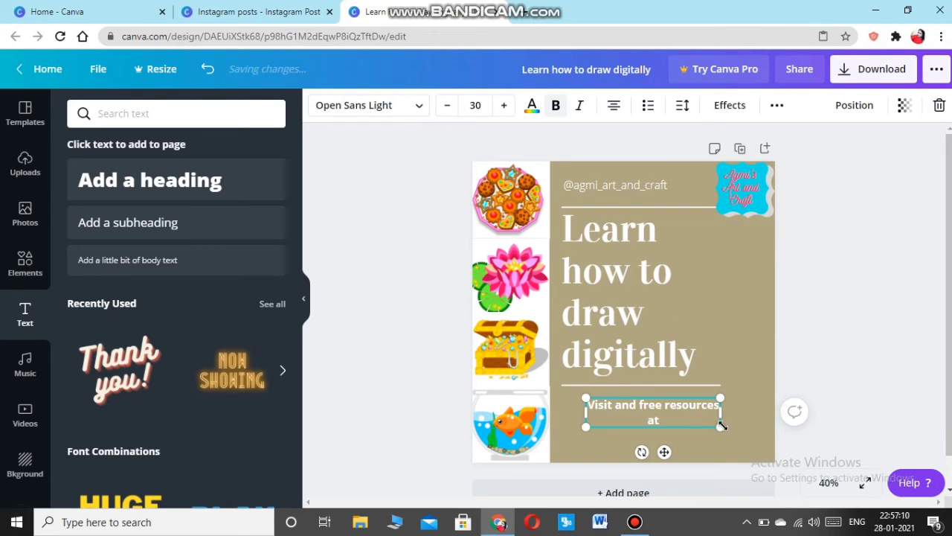
left_click_drag(721, 426, 746, 411)
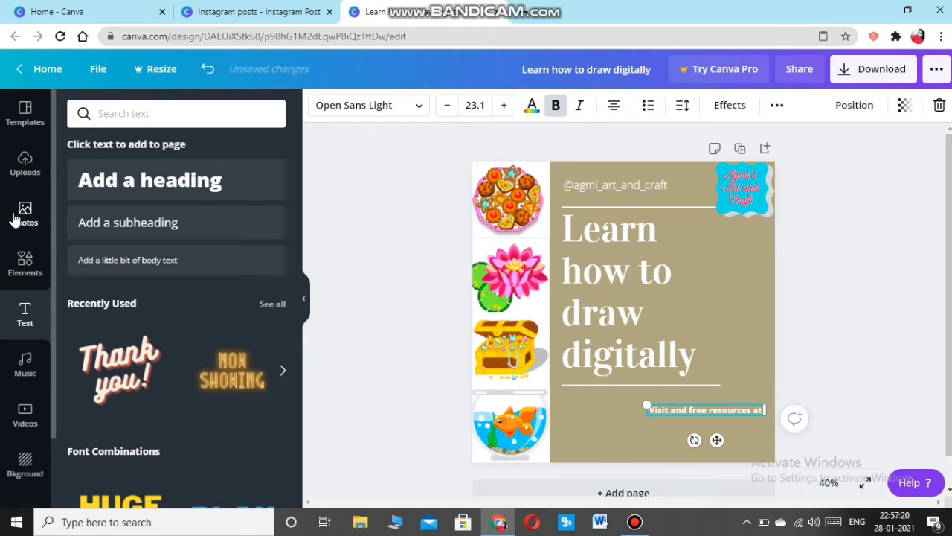
- Find Instagram graphics among the elements using the recent "instagram" search and add the free colour-gradient icon to the post
left_click(22, 257)
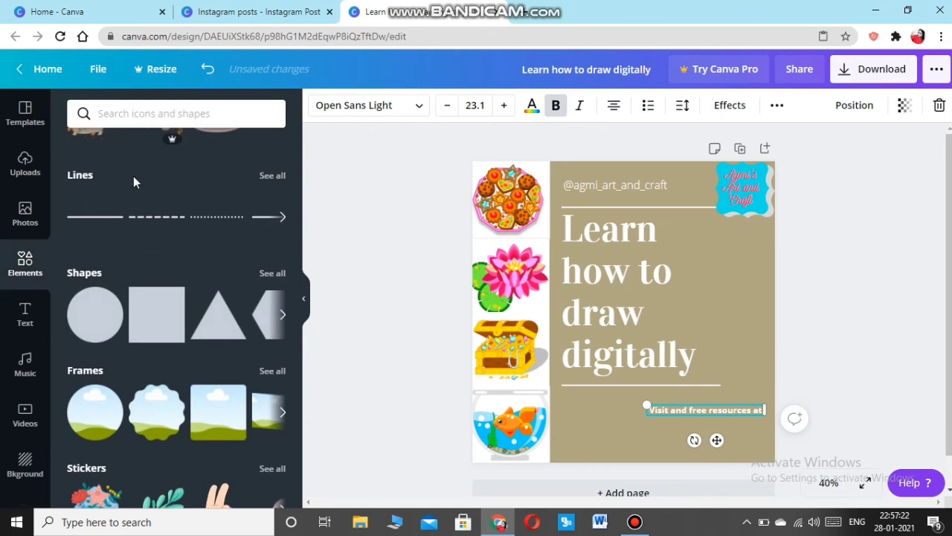
scroll(119, 267, "up", 3)
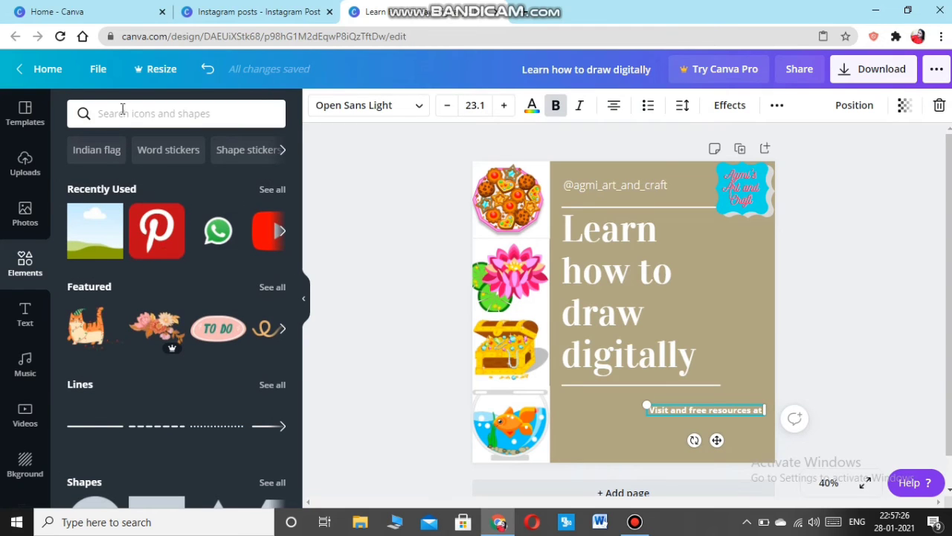
left_click(123, 108)
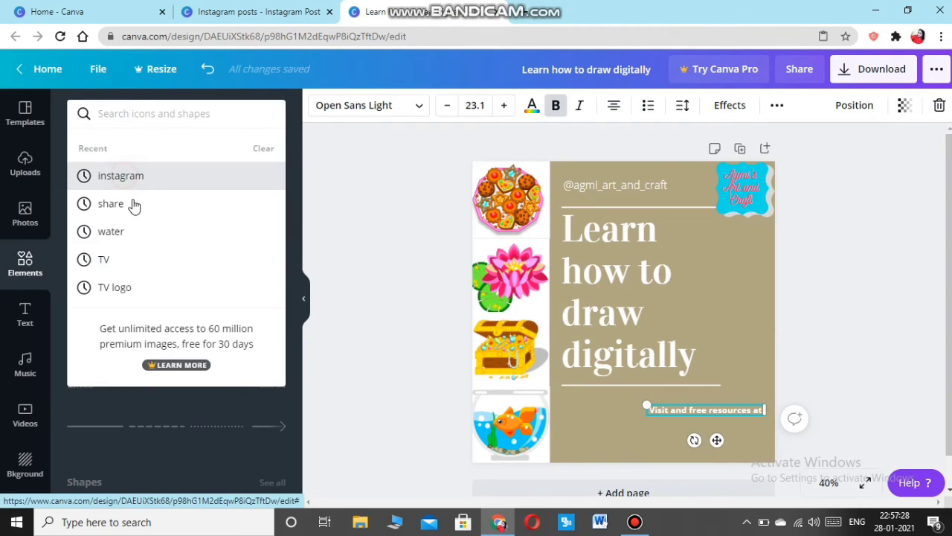
left_click(113, 170)
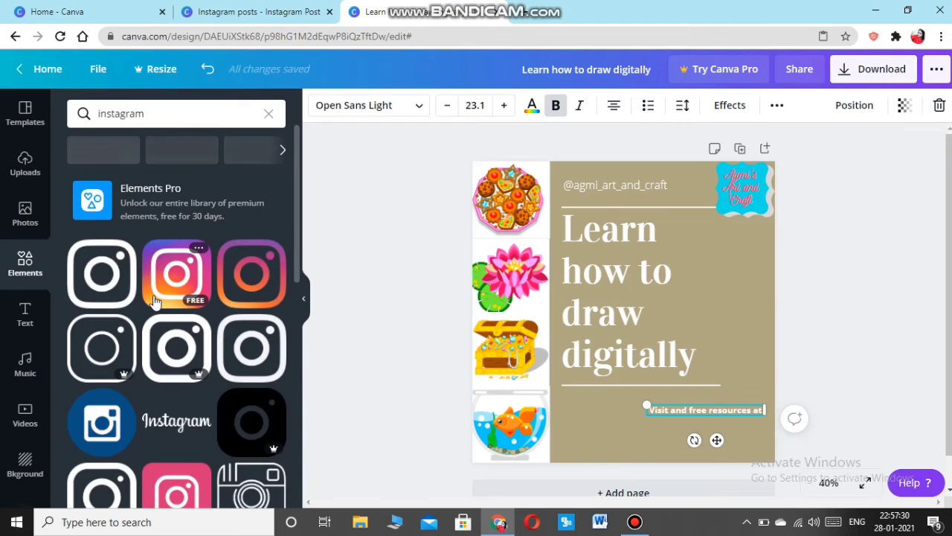
left_click(157, 277)
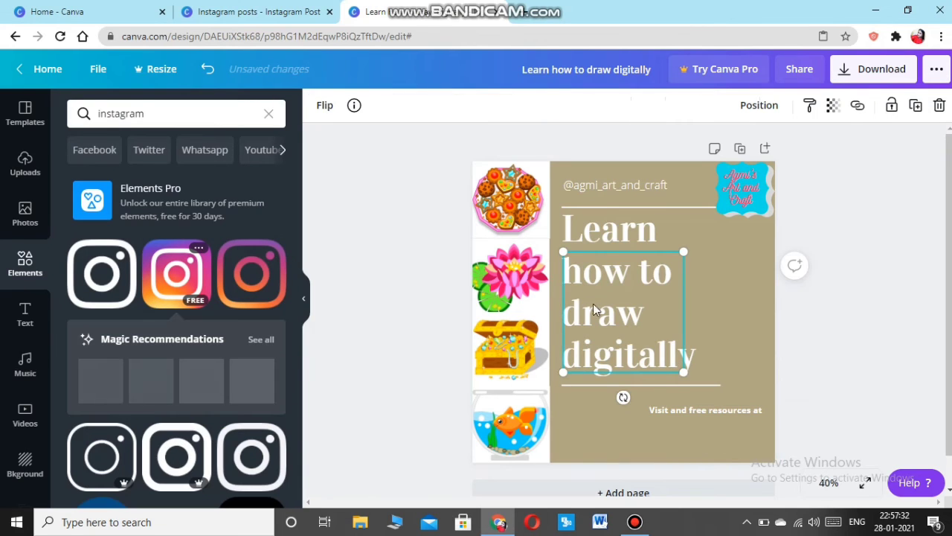
- Shrink the Instagram icon to a small square and place it below the start of the free-resources text
left_click(830, 487)
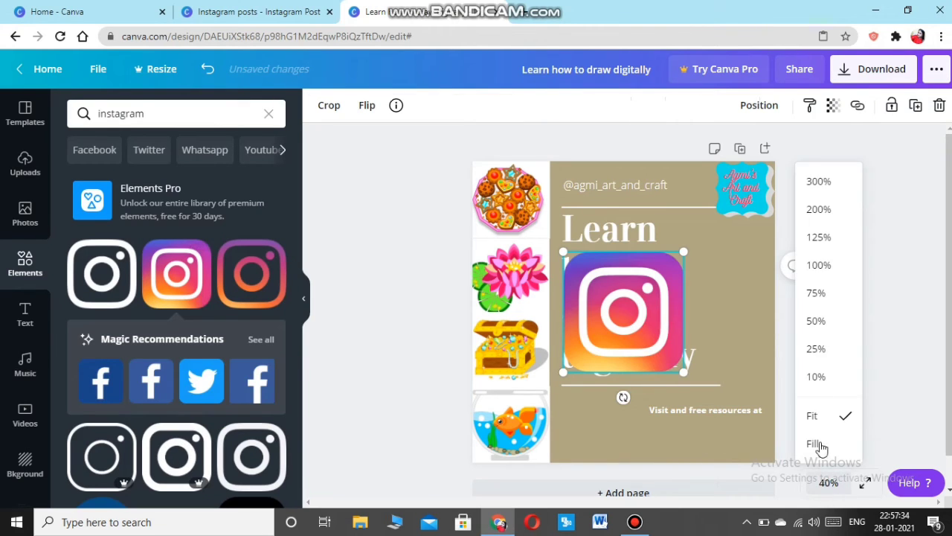
left_click(818, 293)
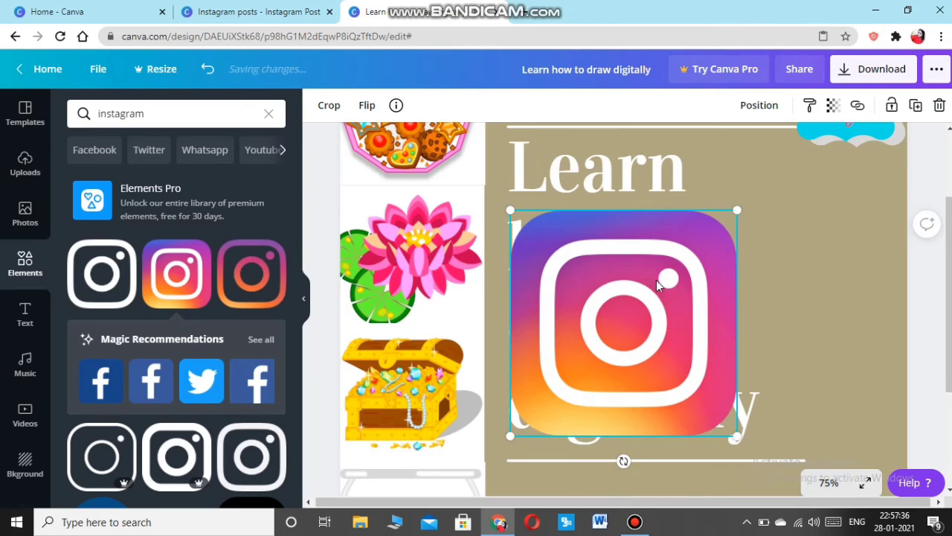
left_click_drag(683, 259, 549, 395)
scroll(595, 335, "down", 2)
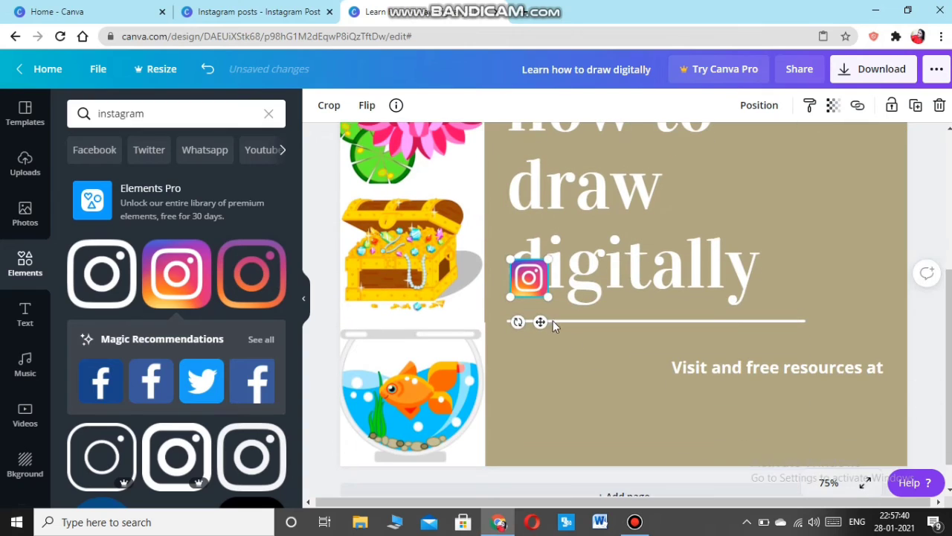
left_click_drag(537, 286, 712, 408)
- Add the recommended dark blue Facebook icon, shrink it to match the Instagram icon and place it in the same row
scroll(153, 381, "down", 1)
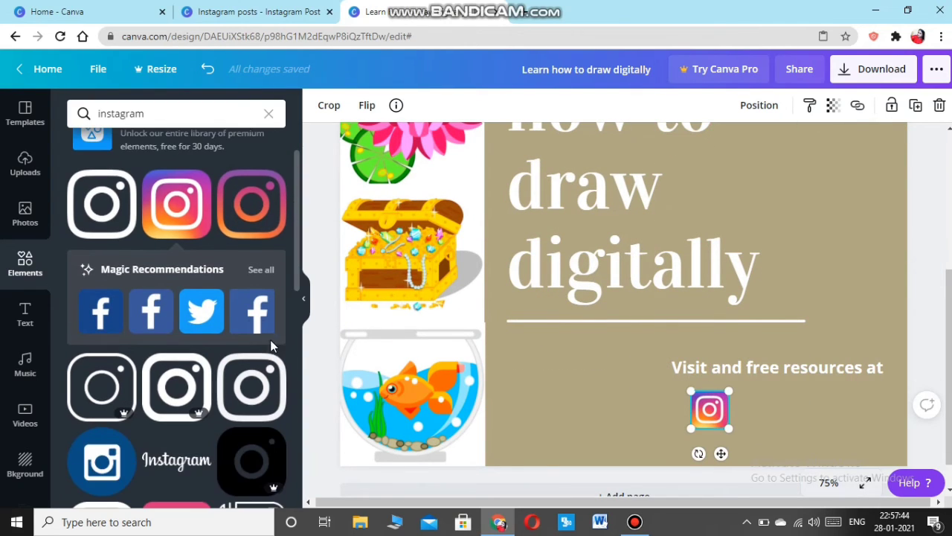
left_click(125, 321)
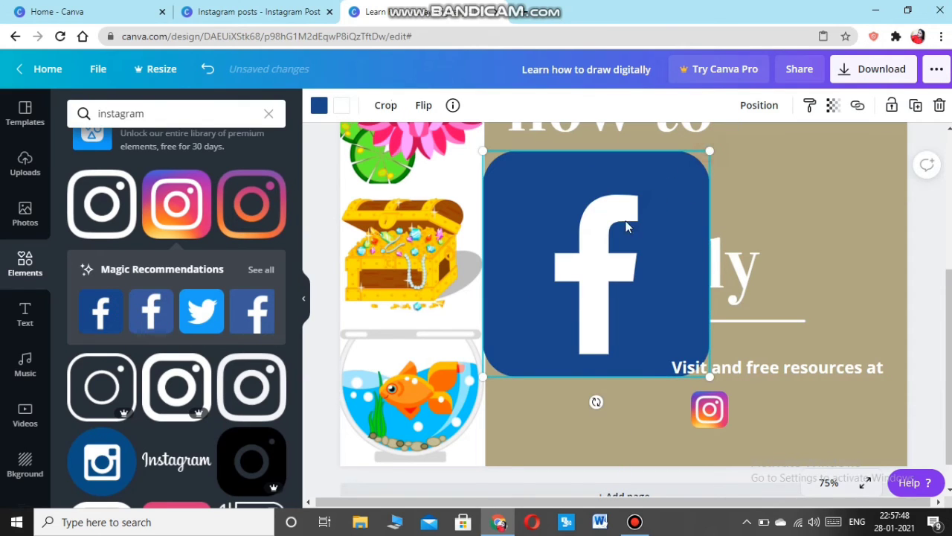
left_click_drag(709, 151, 823, 415)
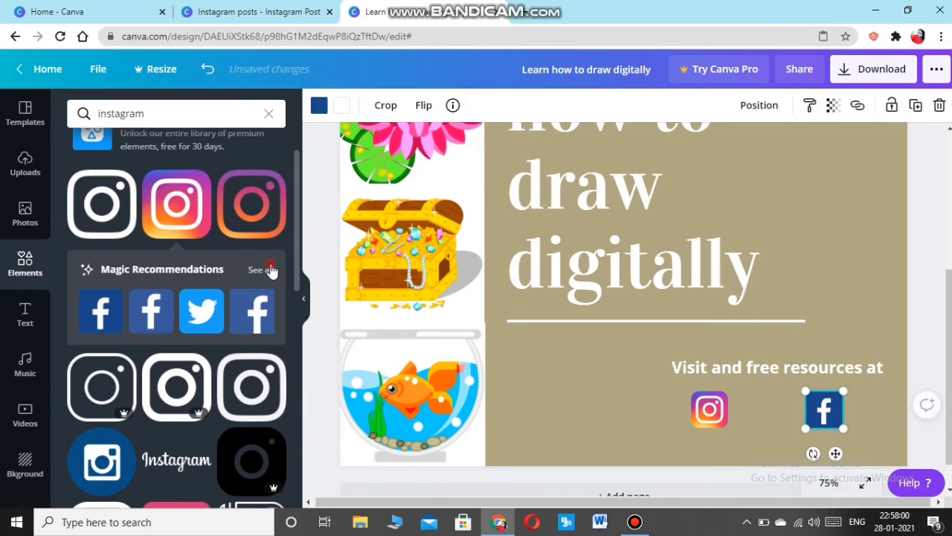
- Add the plain red YouTube icon from the full recommendations, shrink it and place it between the Instagram and Facebook icons
left_click(262, 270)
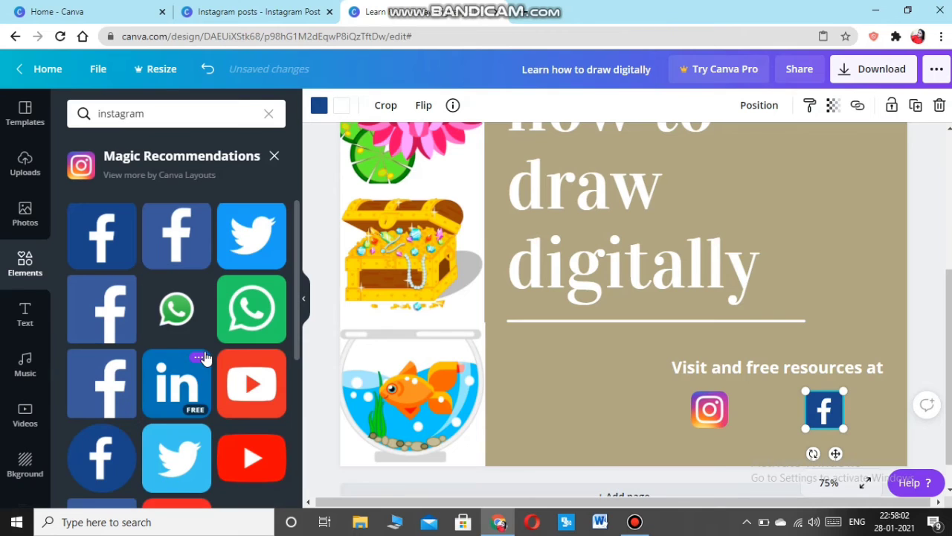
left_click(251, 456)
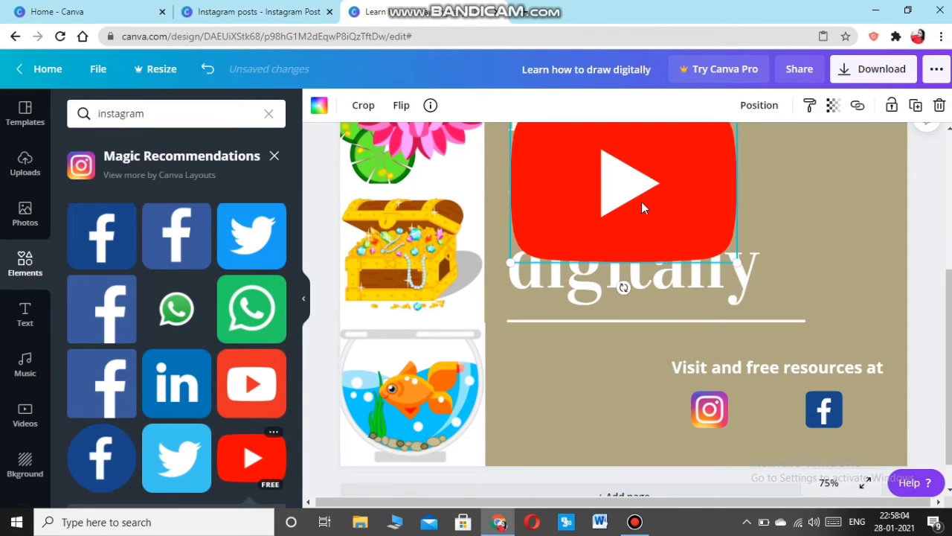
left_click_drag(642, 203, 642, 332)
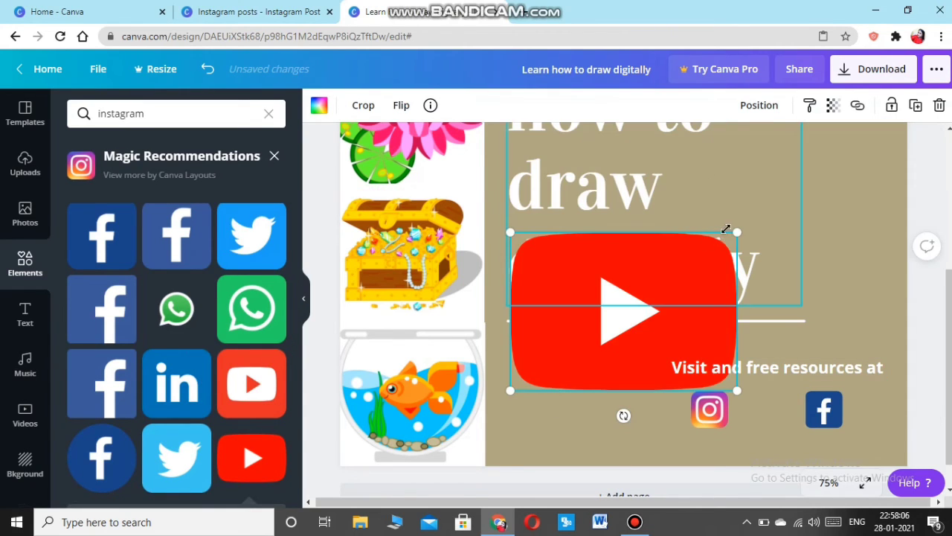
left_click_drag(674, 254, 789, 425)
left_click(527, 439)
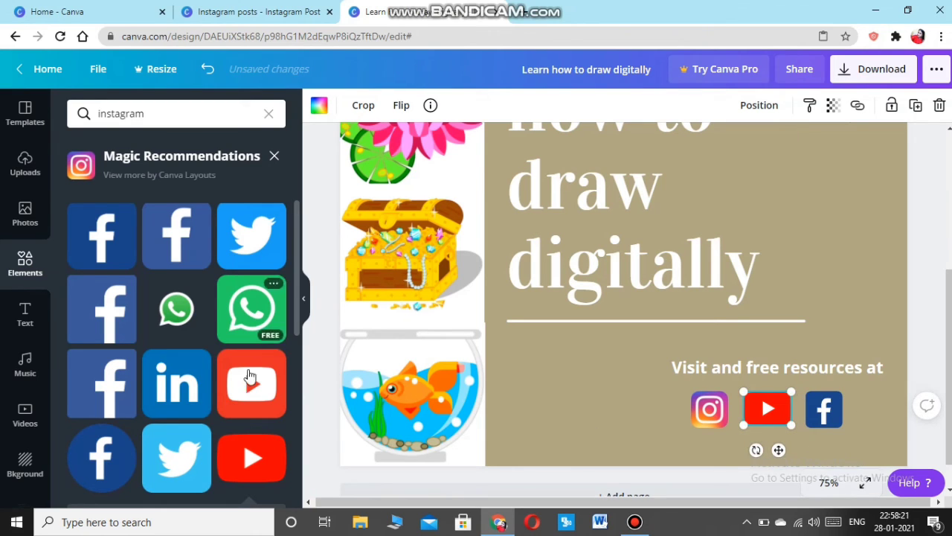
scroll(249, 376, "down", 2)
scroll(153, 425, "down", 3)
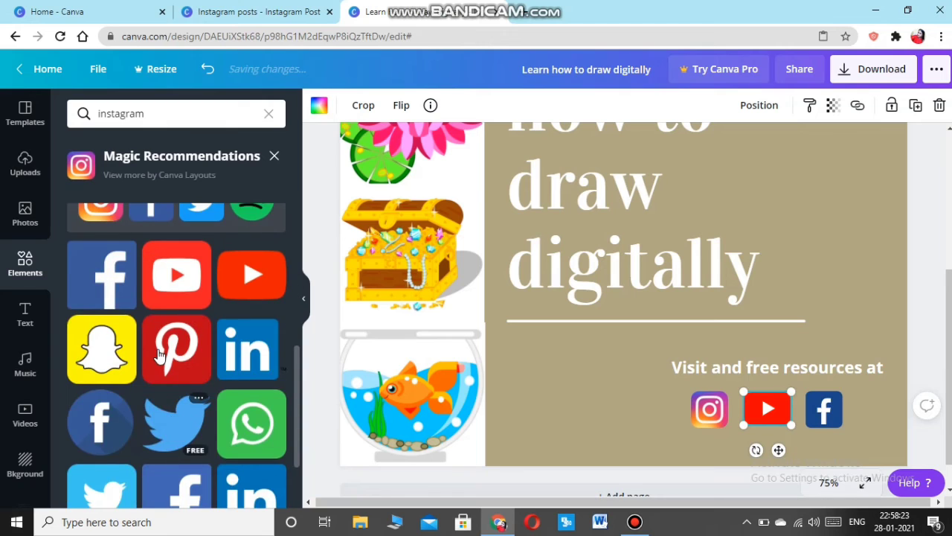
scroll(158, 353, "down", 1)
left_click(173, 326)
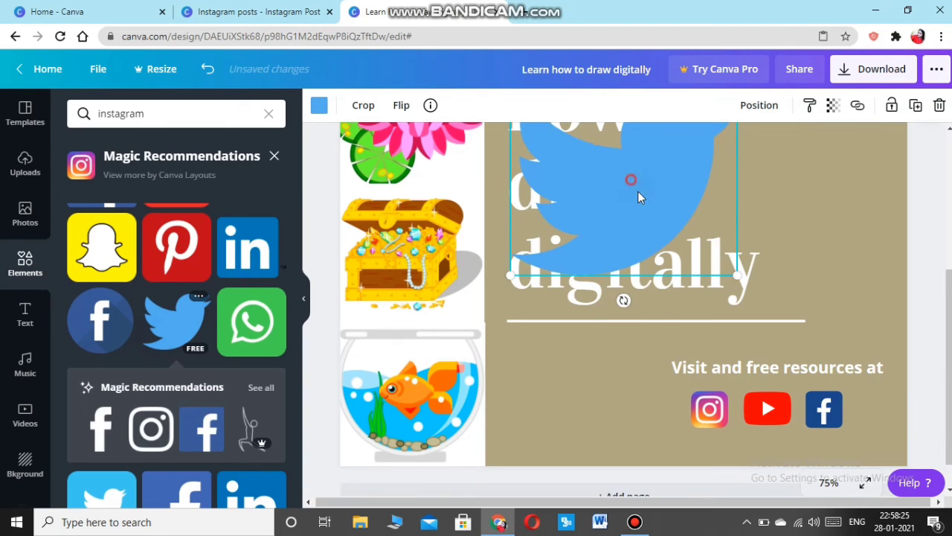
mouse_move(634, 186)
left_mouse_down()
mouse_move(892, 328)
mouse_move(951, 342)
left_mouse_up()
- Add the red square Pinterest icon, shrink it and place it after the Facebook icon at the end of the row
left_click(171, 250)
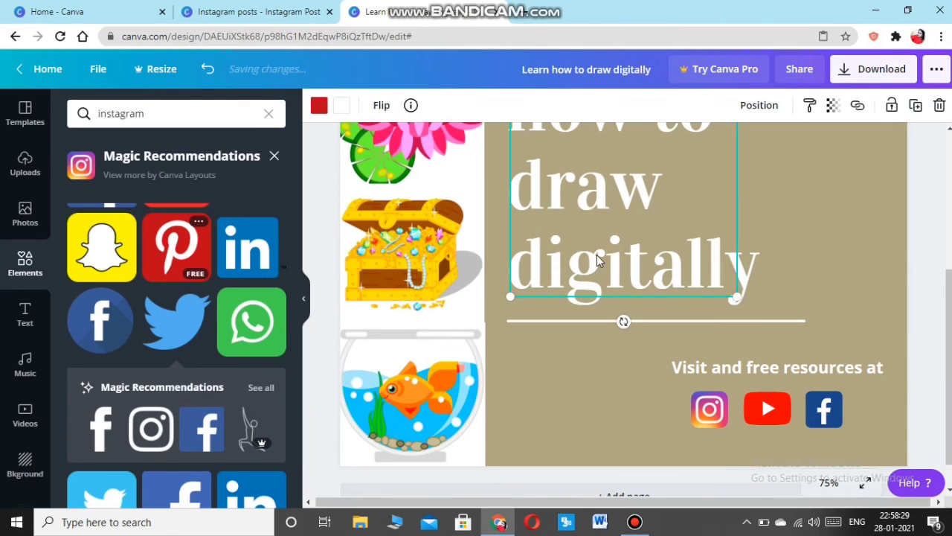
left_click_drag(652, 207, 619, 335)
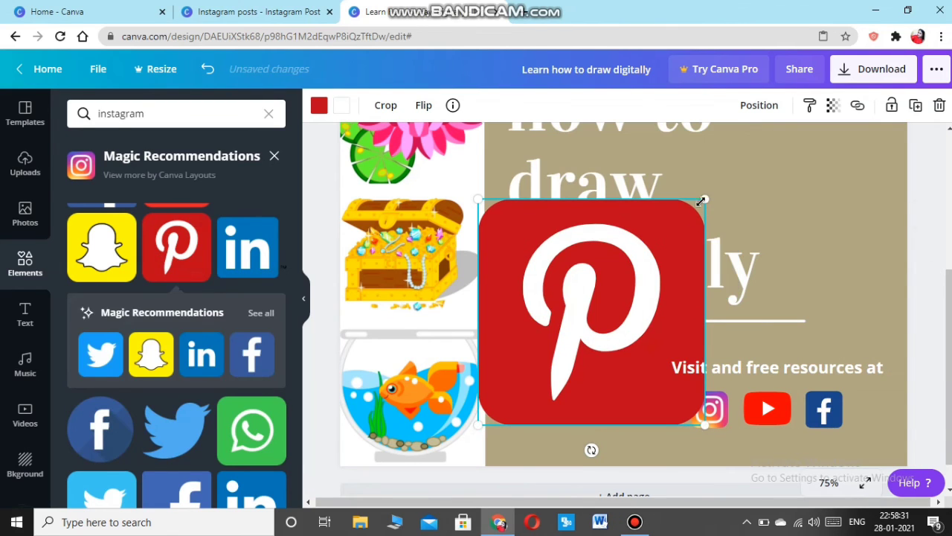
left_click_drag(700, 200, 875, 408)
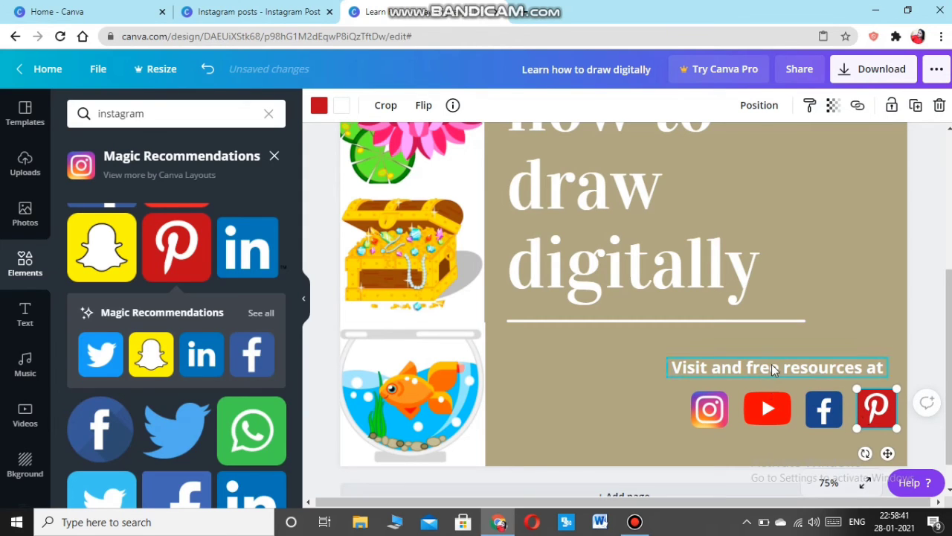
- Copy the "Visit and free resources at" text and place the duplicate below the row of social icons
right_click(770, 367)
left_click(826, 260)
right_click(563, 418)
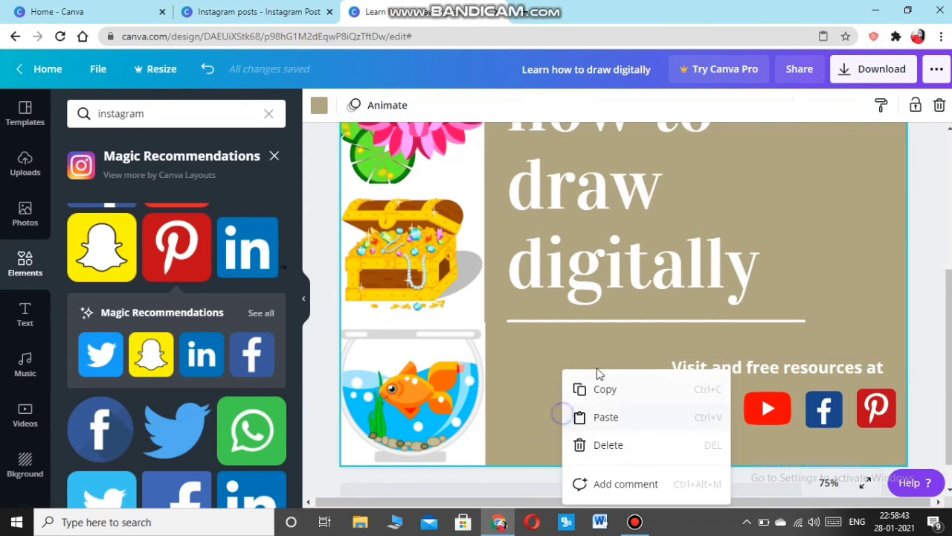
left_click(599, 420)
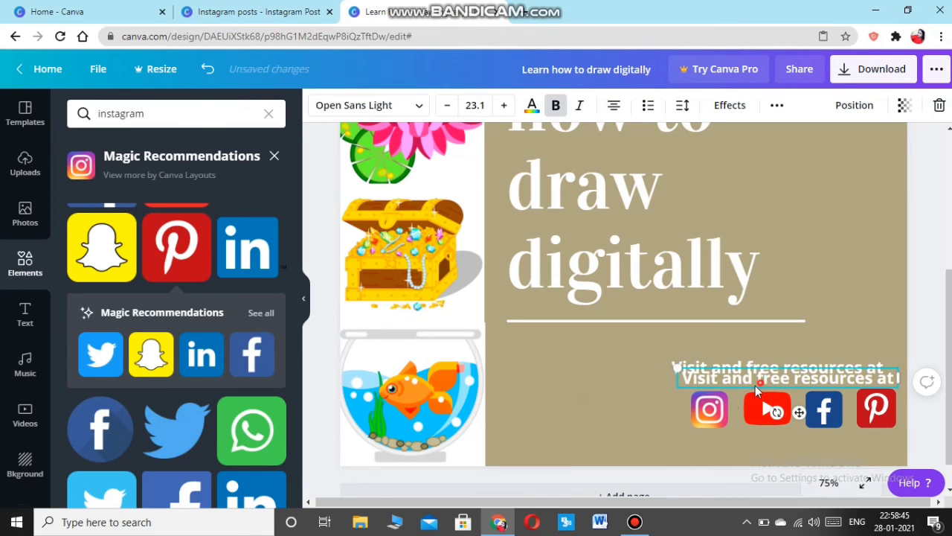
left_click_drag(756, 389, 660, 449)
- Replace the duplicated text below the icons with "Link in Bio"
double_click(664, 439)
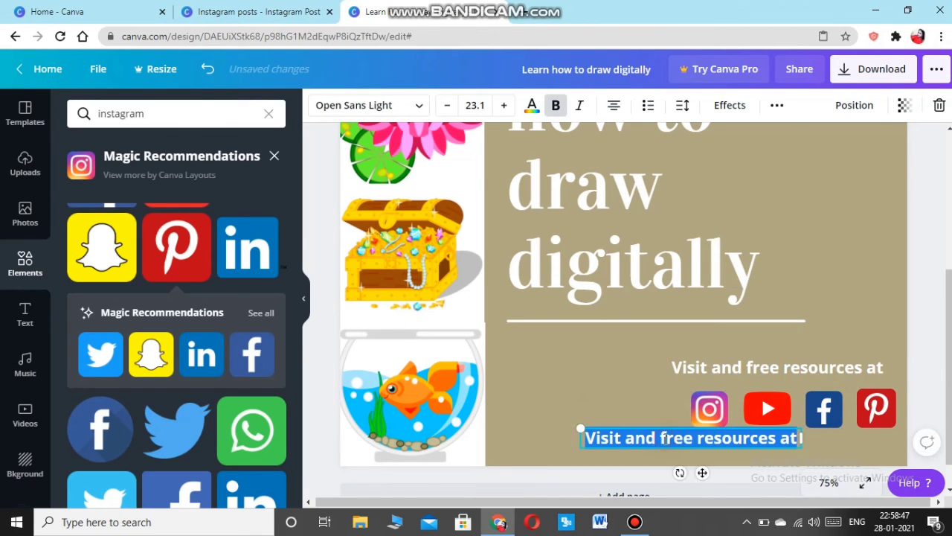
key("BackSpace")
type("Li")
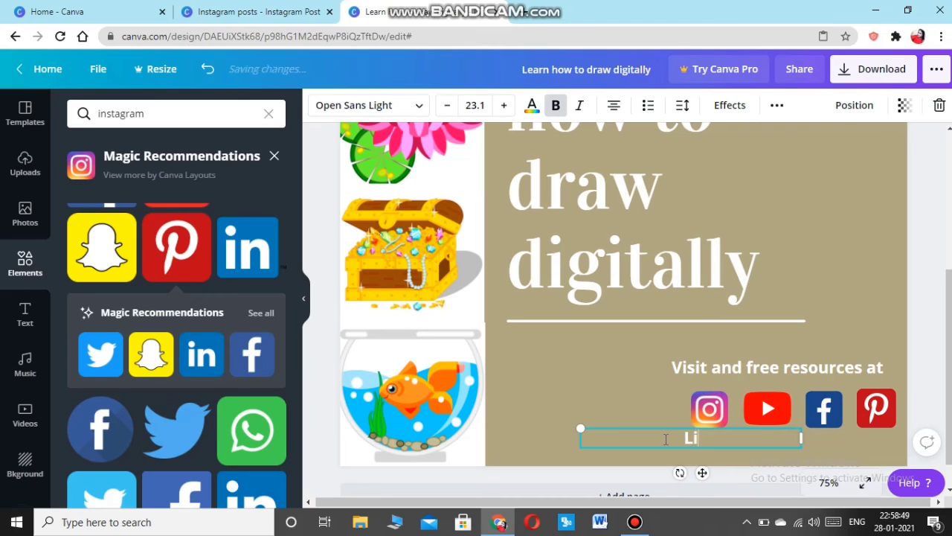
type("nk in B")
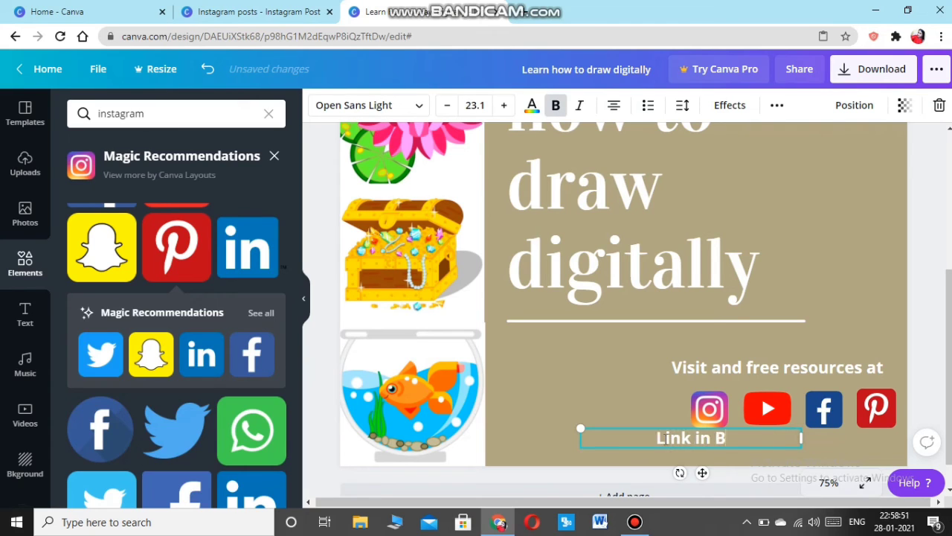
type("io")
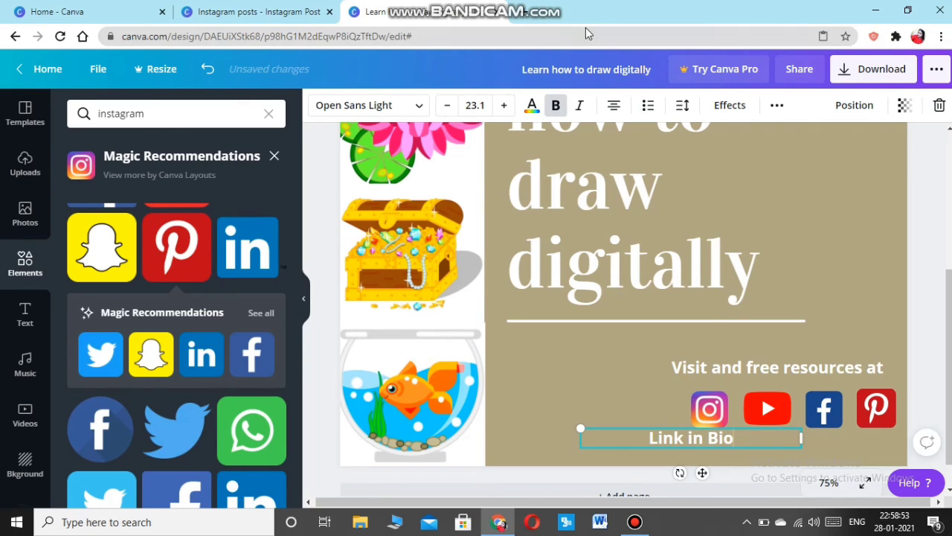
- Colour the "Link in Bio" text black, scale it down to size 15.3 and centre it beneath the social icons
left_click(531, 105)
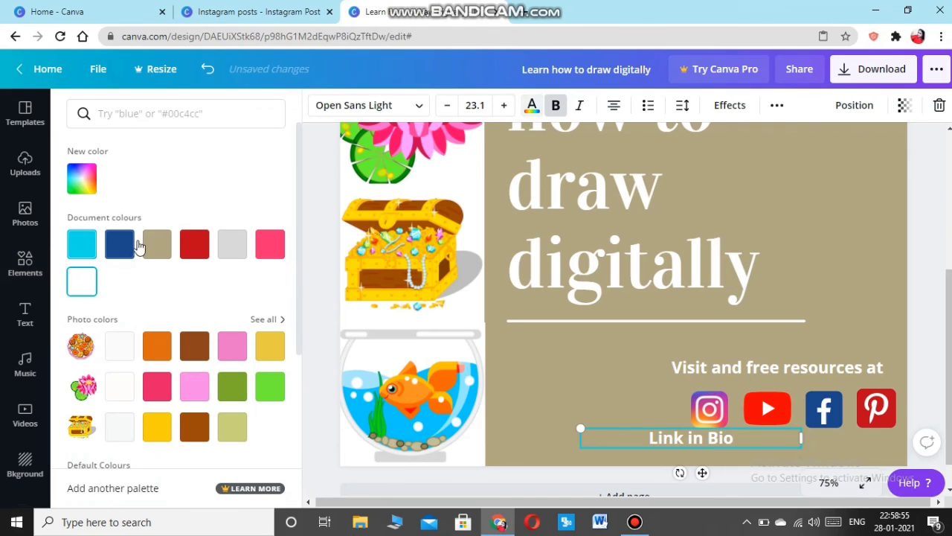
scroll(81, 328, "down", 2)
left_click(82, 325)
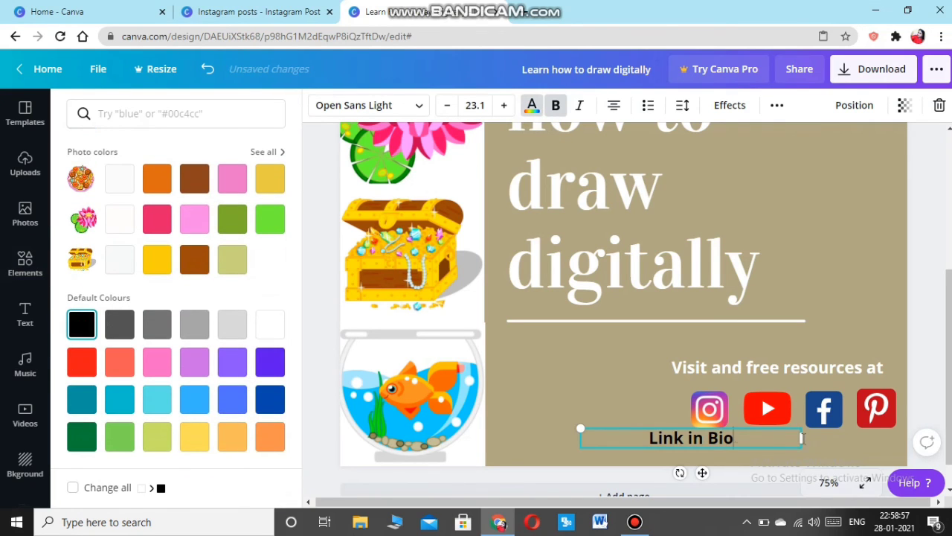
left_click_drag(803, 444, 831, 449)
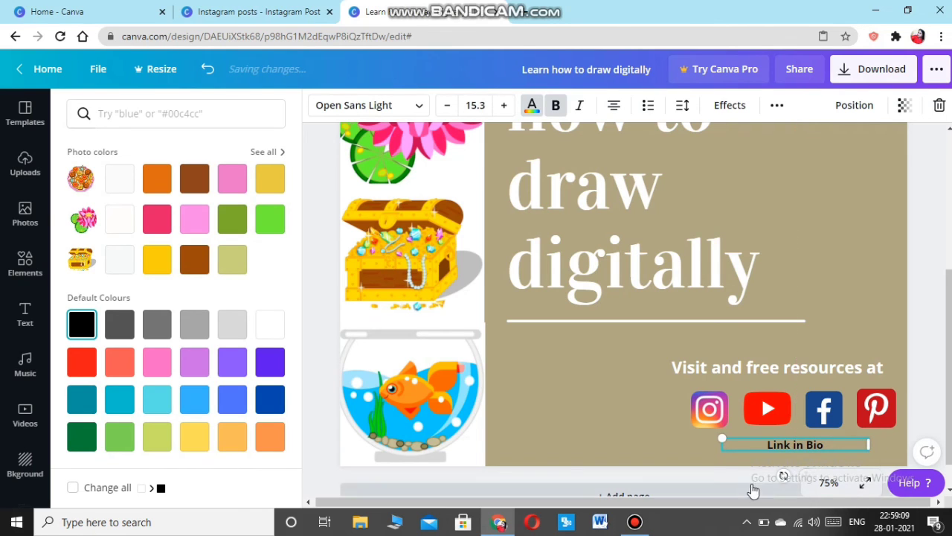
left_click(829, 481)
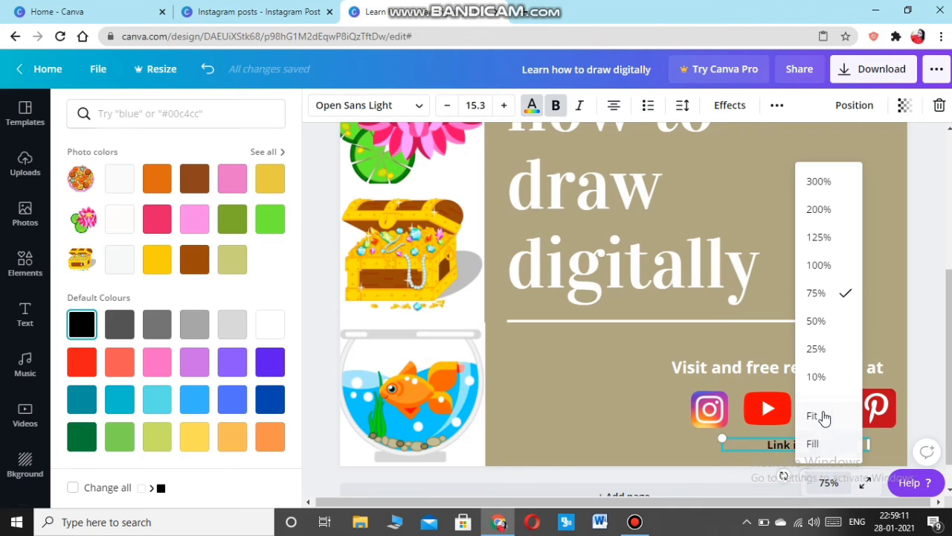
left_click(823, 413)
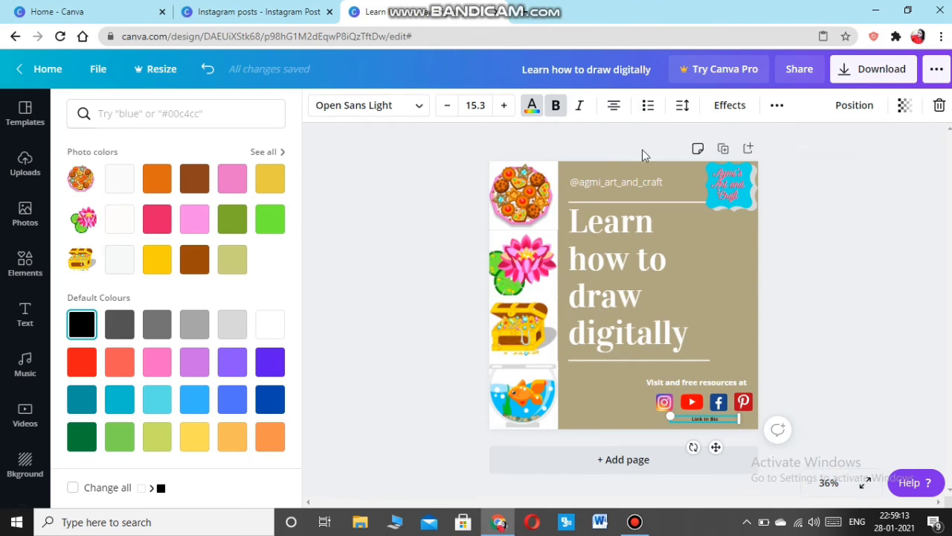
left_click(846, 295)
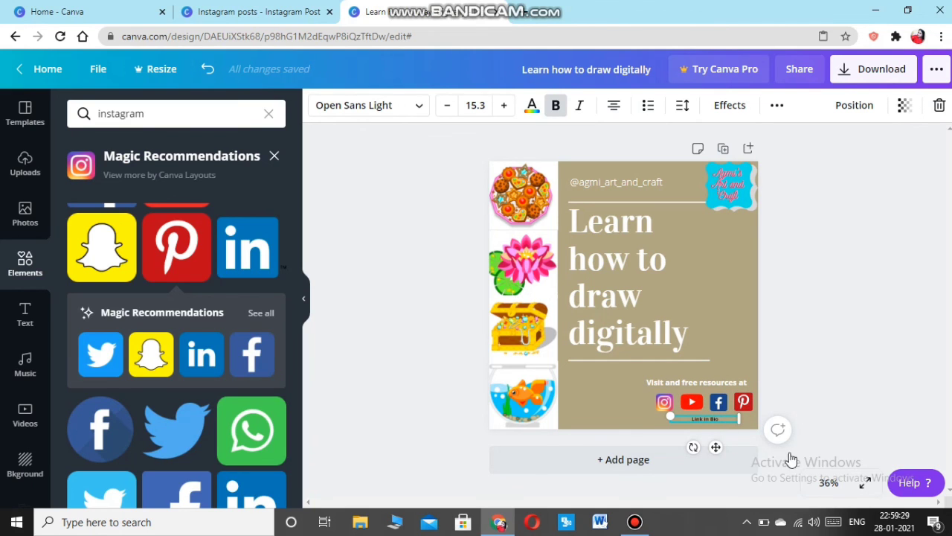
left_click(829, 482)
left_click(822, 238)
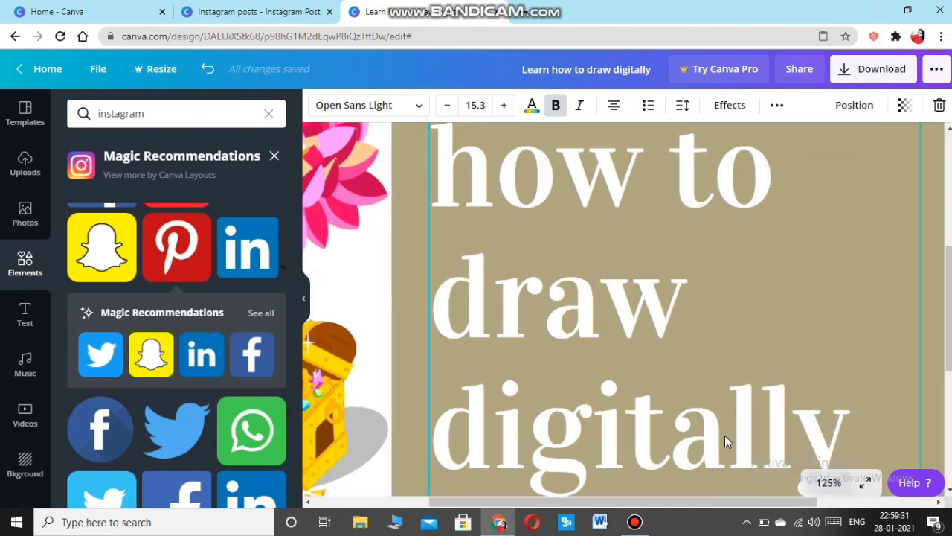
- Enlarge the "Link in Bio" text below the social icons to size 16.5
scroll(724, 441, "down", 5)
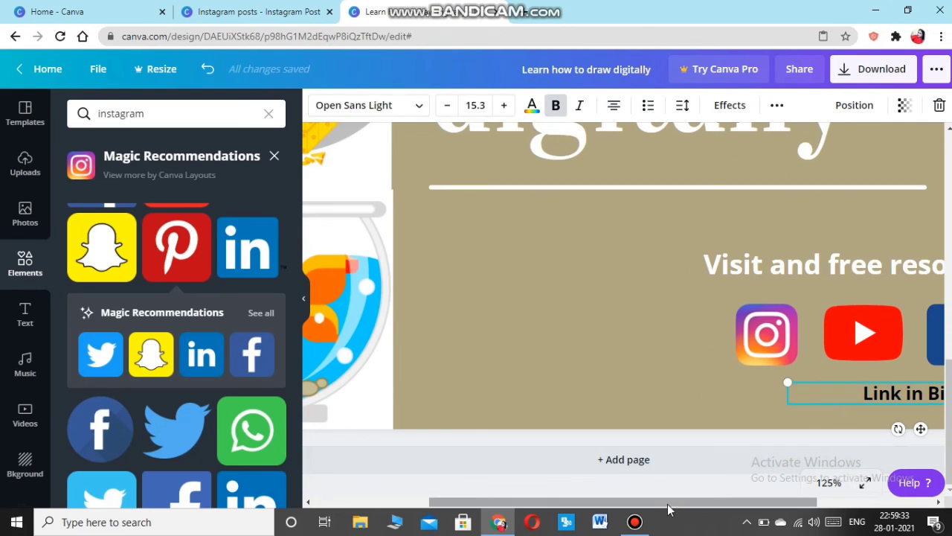
left_click_drag(667, 509, 782, 509)
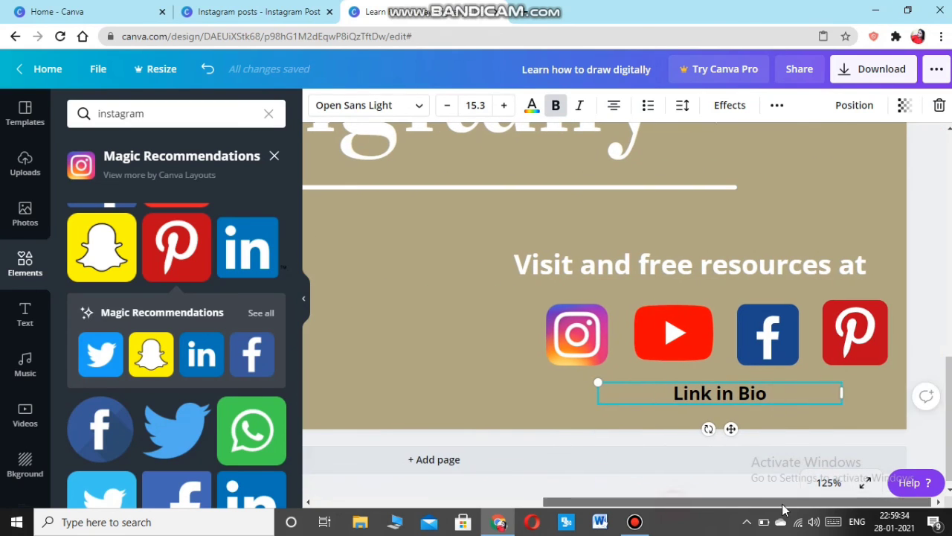
left_click(839, 402)
left_click_drag(841, 403, 857, 408)
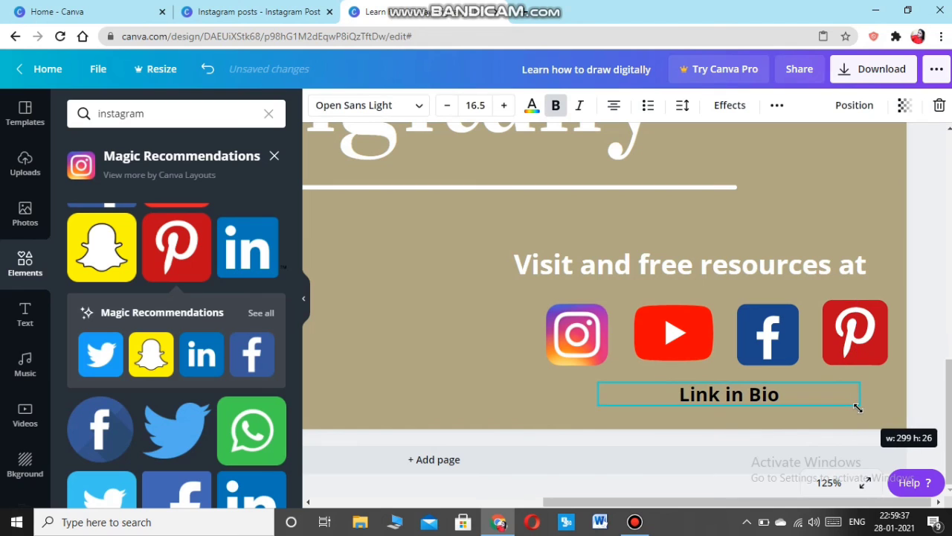
left_click(829, 482)
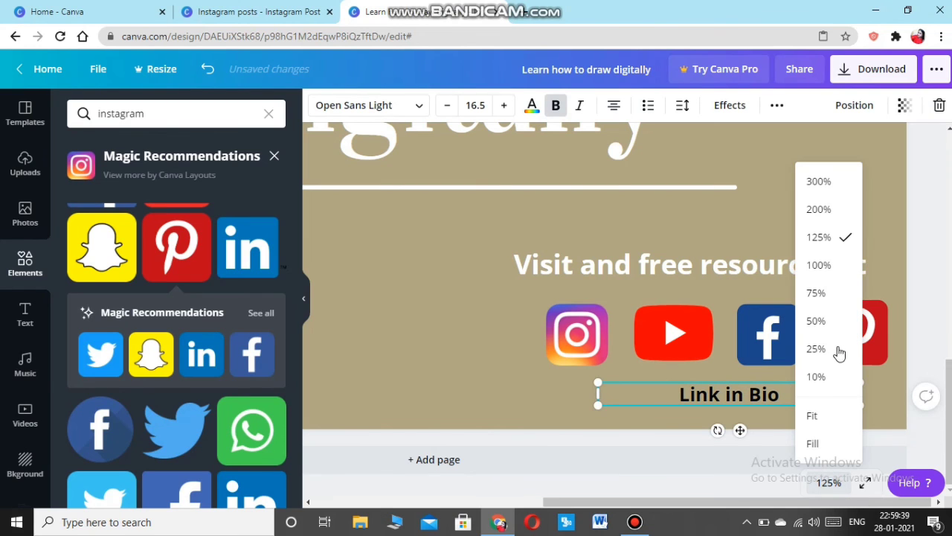
left_click(815, 418)
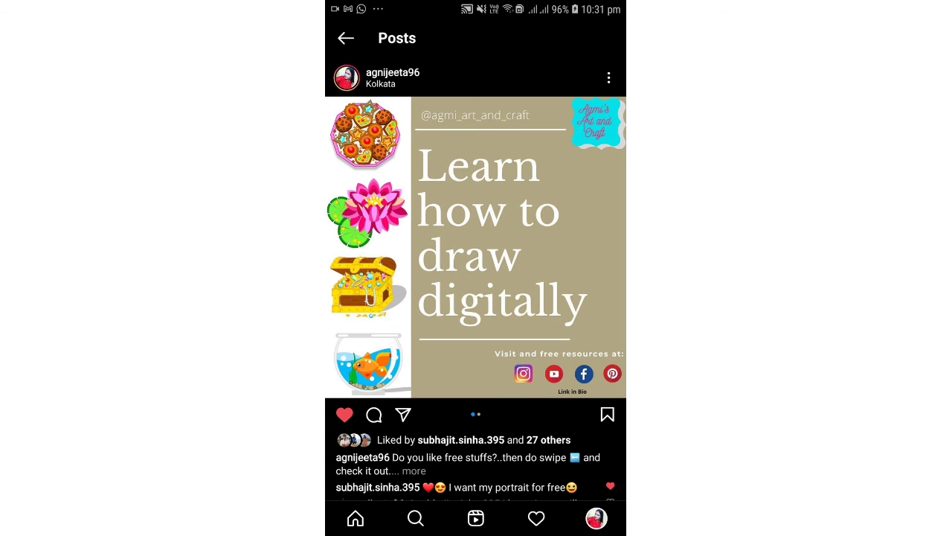
- Switch to Instagram and view both slides of the published "Learn how to draw digitally" post
left_click_drag(566, 252, 387, 252)
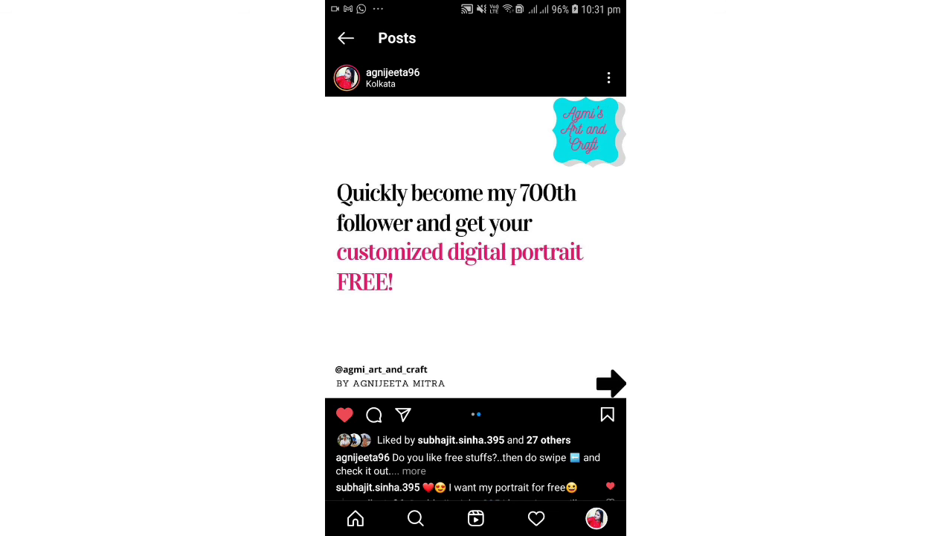
left_click_drag(386, 253, 566, 253)
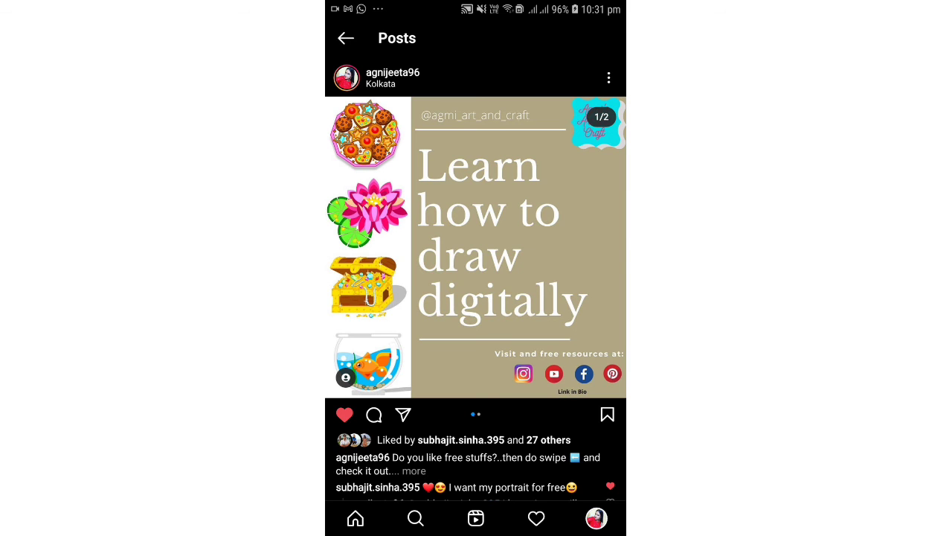
- Switch to the agmi_art_and_craft account and examine its profile and the designs in its post grid
left_click(596, 519)
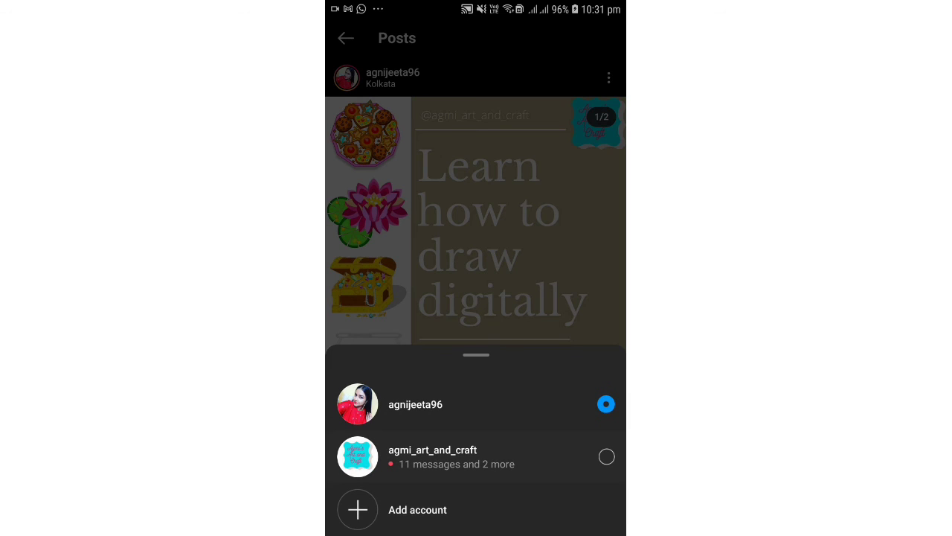
left_click(432, 456)
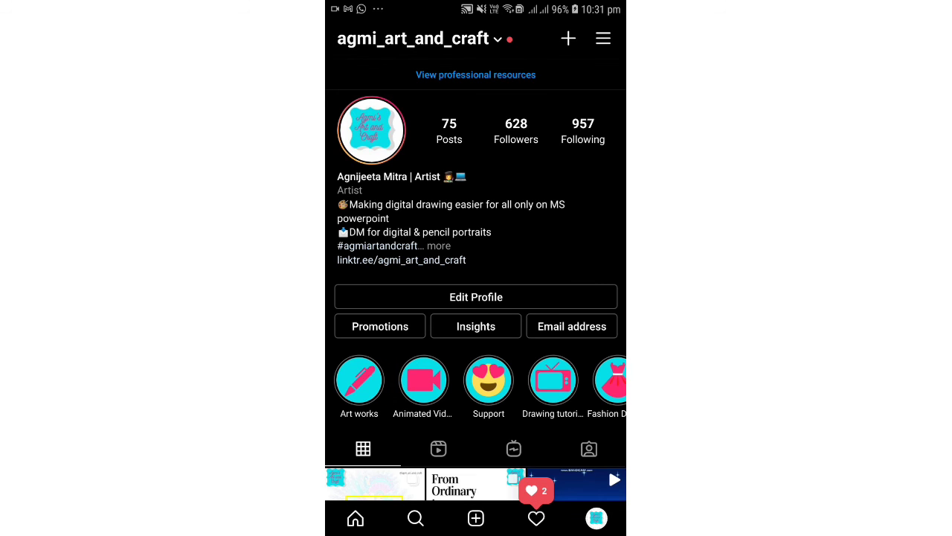
scroll(475, 280, "down", 1)
scroll(475, 279, "up", 1)
scroll(476, 279, "down", 10)
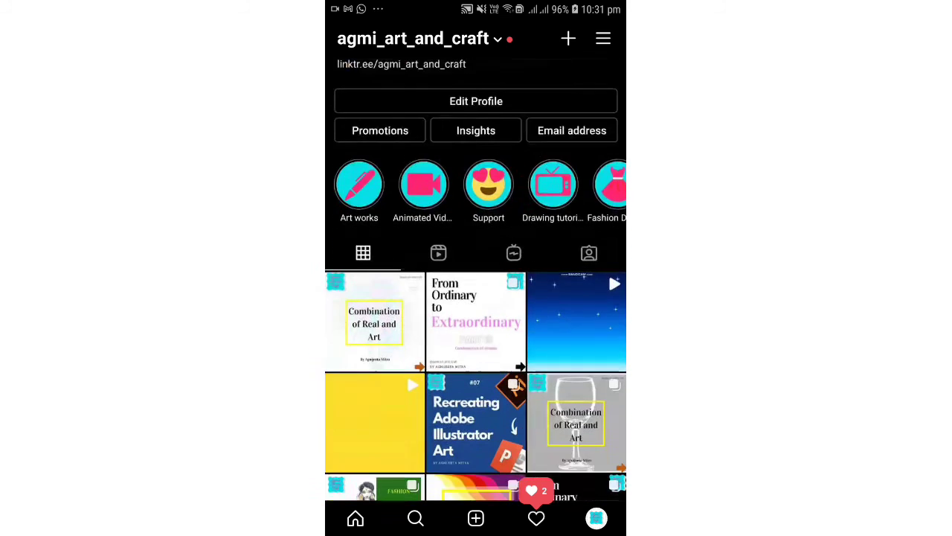
scroll(475, 298, "up", 1)
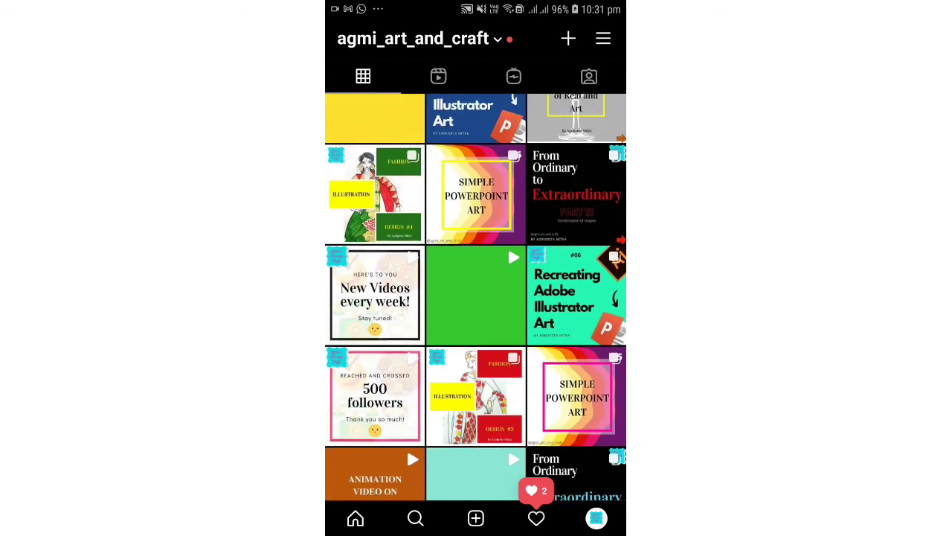
scroll(475, 298, "down", 8)
scroll(476, 298, "down", 2)
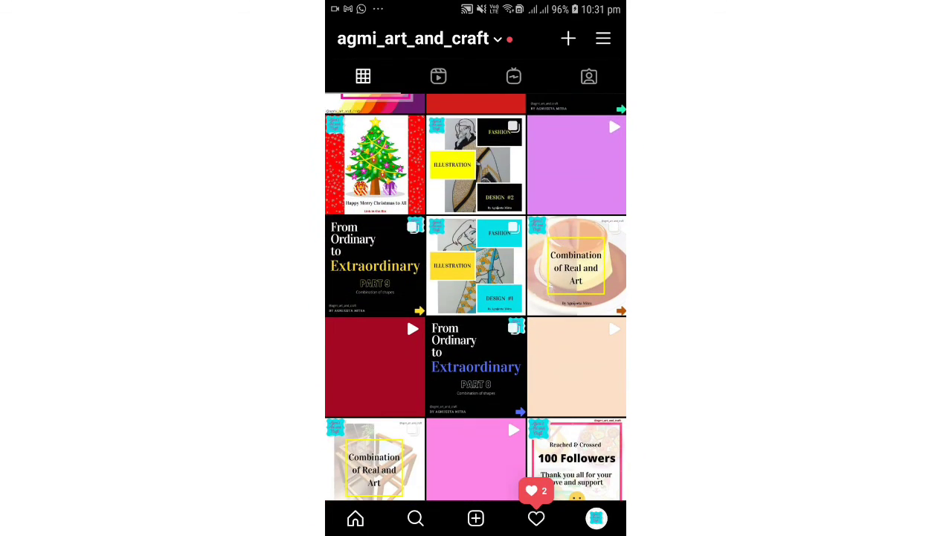
scroll(476, 297, "down", 8)
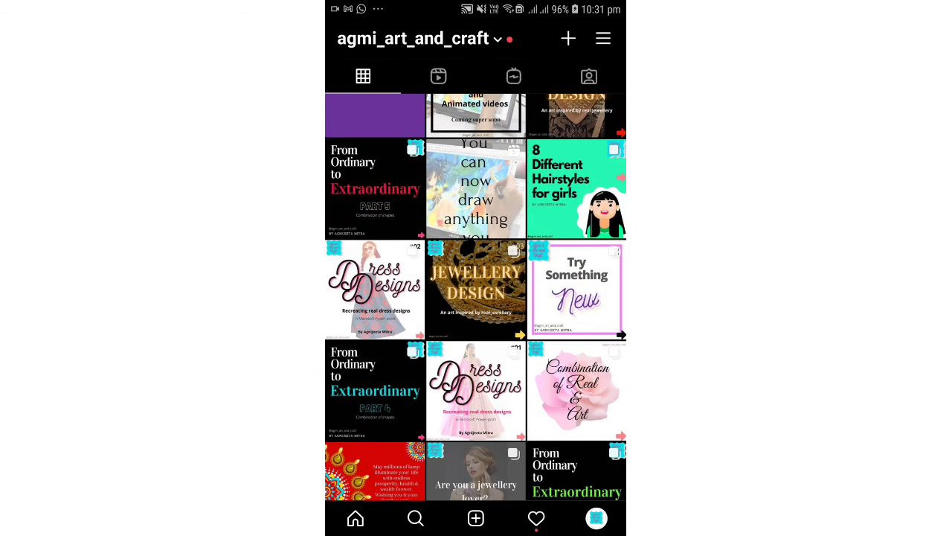
scroll(476, 298, "down", 10)
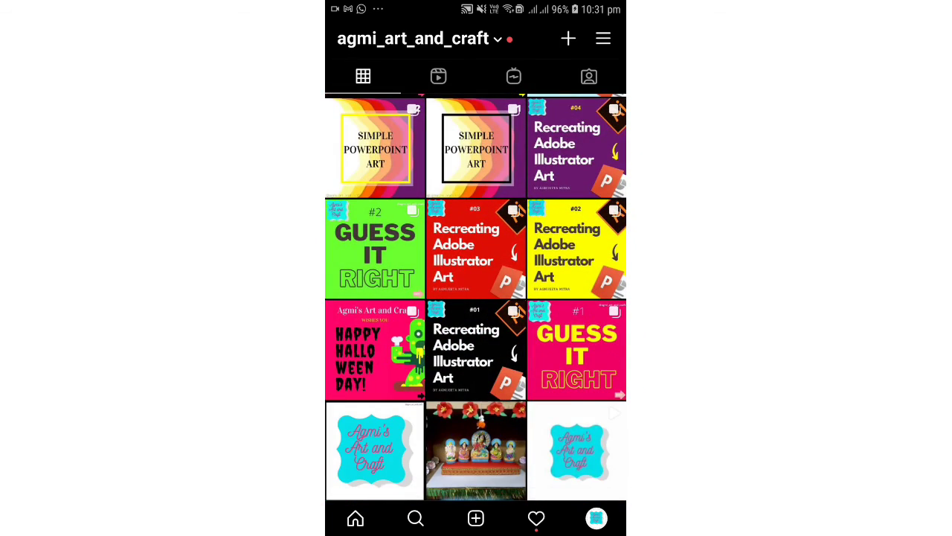
scroll(475, 298, "down", 10)
scroll(475, 298, "up", 15)
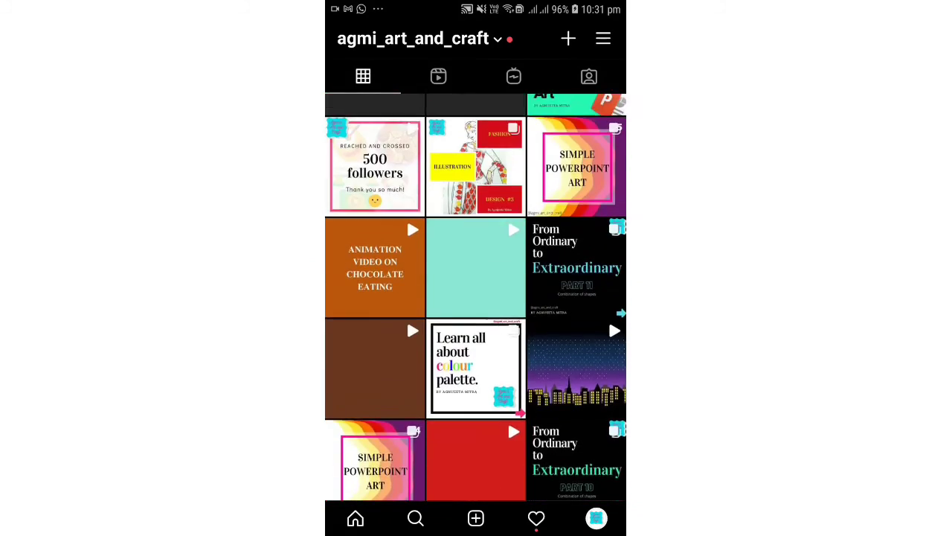
scroll(476, 297, "up", 3)
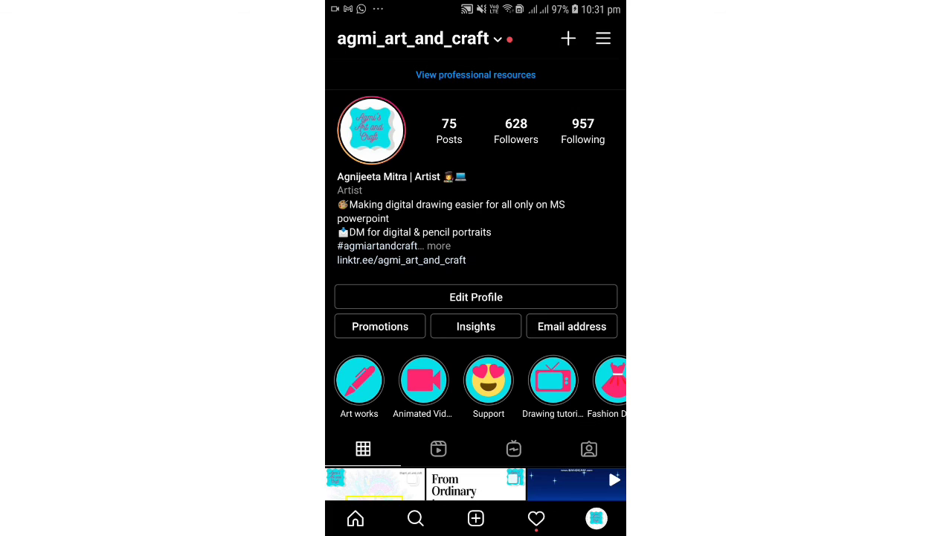
key("super")
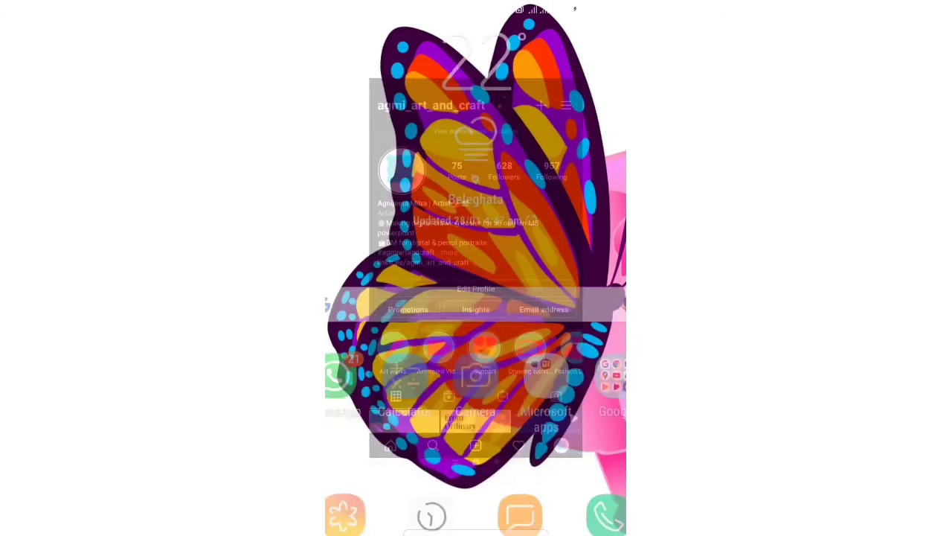